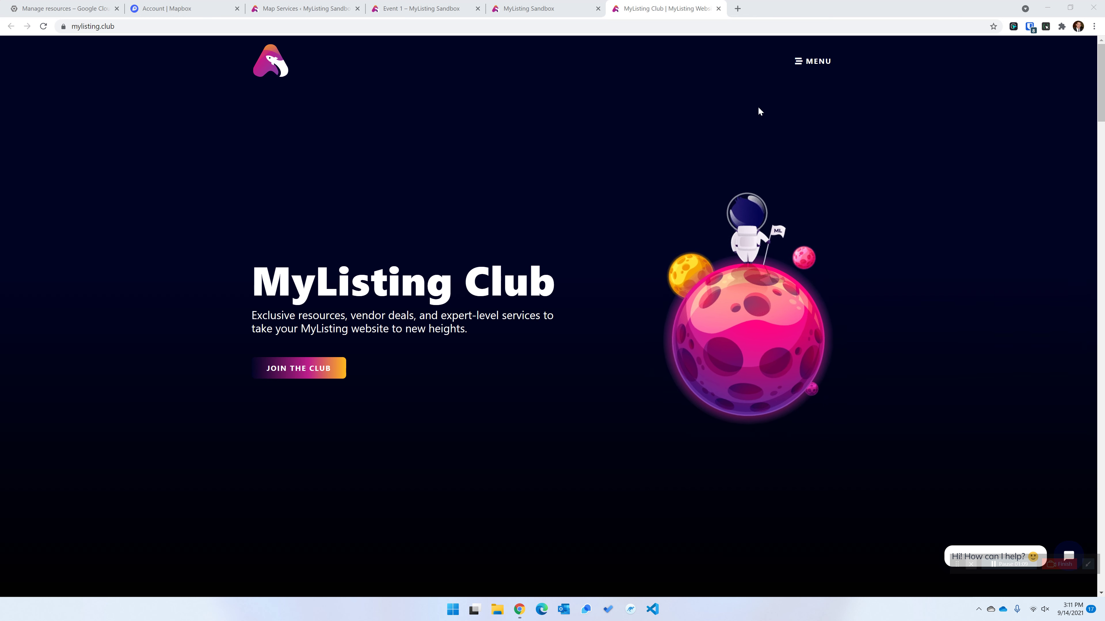
Open the guide "How to Easily Configure Map Services for Your MyListing Website" from the MyListing Guides resources
left_click(823, 65)
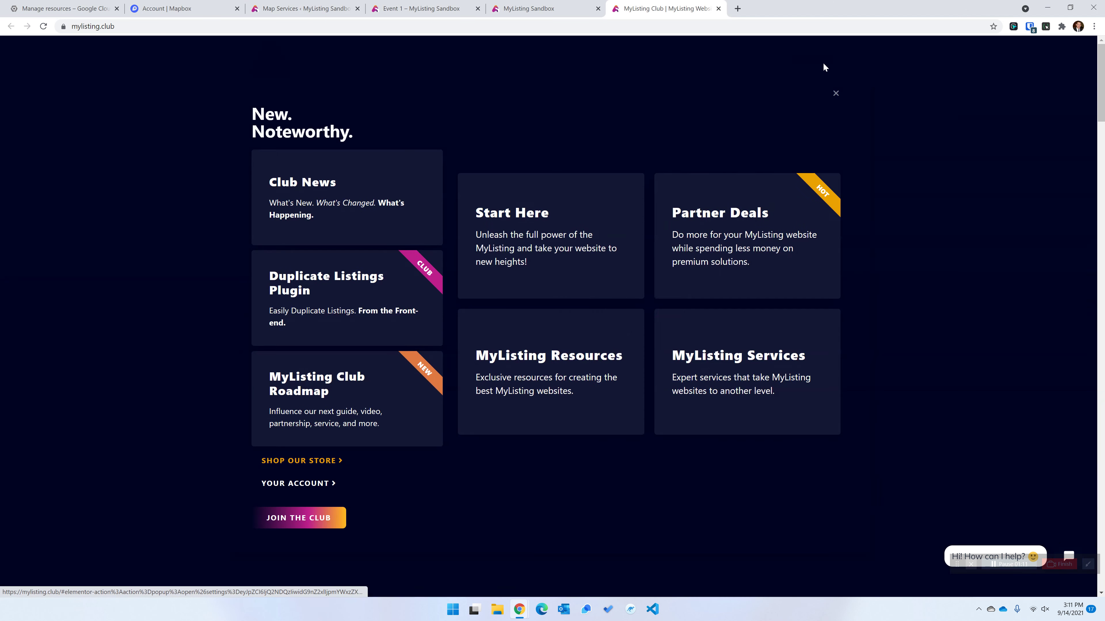
left_click(625, 342)
left_click(774, 257)
scroll(369, 356, "down", 1)
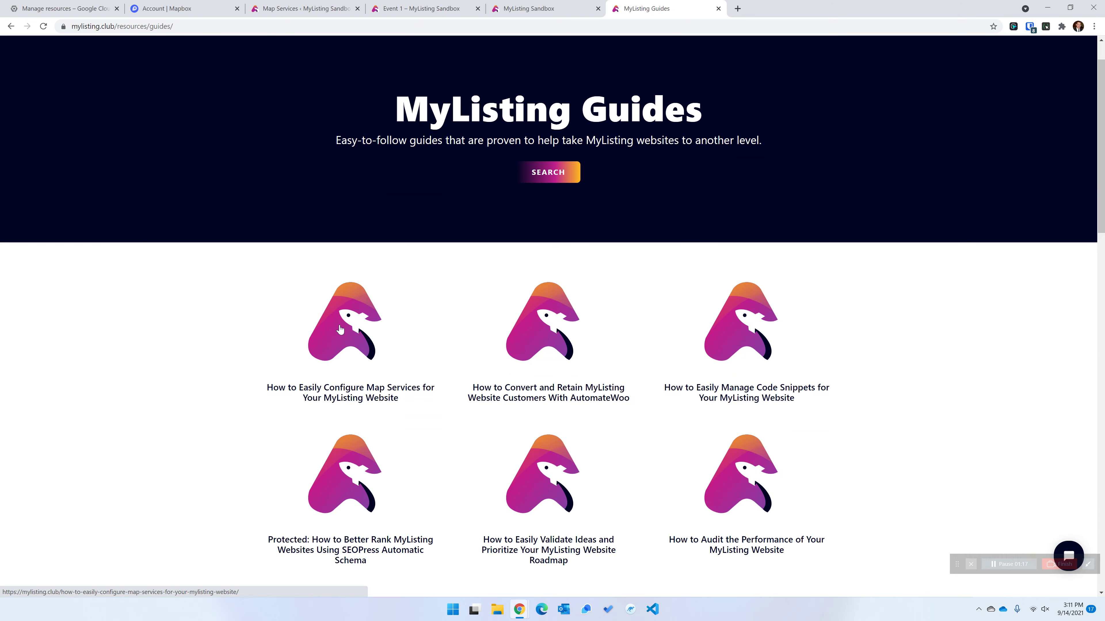
left_click(347, 334)
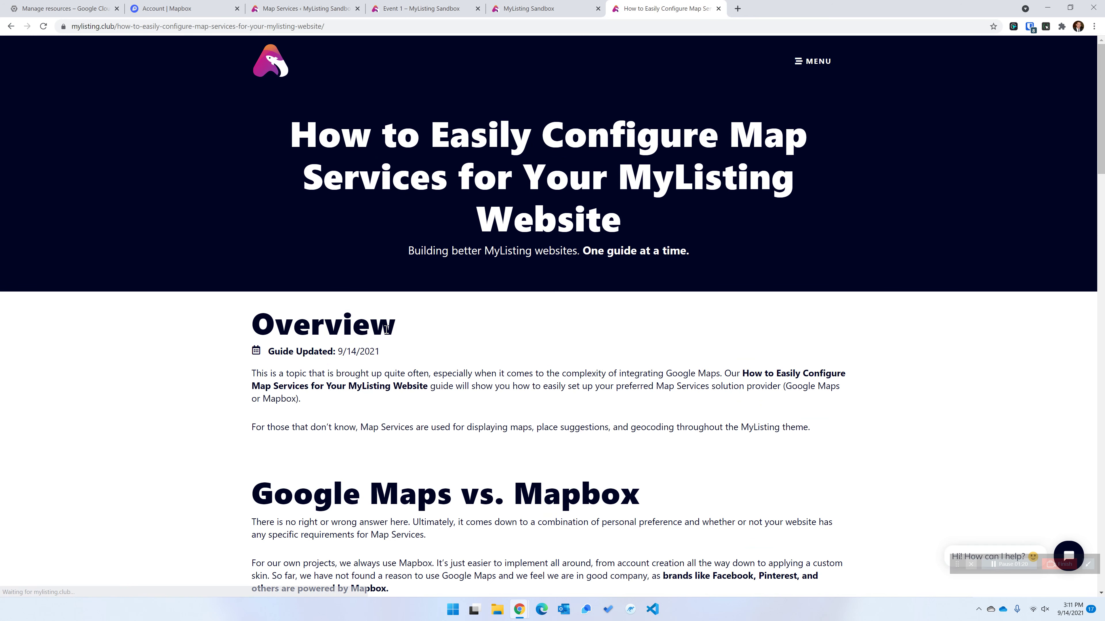
Read the guide's Overview, the Google Maps vs. Mapbox comparison and the Mapbox setup instructions
scroll(339, 252, "down", 2)
scroll(340, 252, "up", 2)
scroll(219, 335, "down", 3)
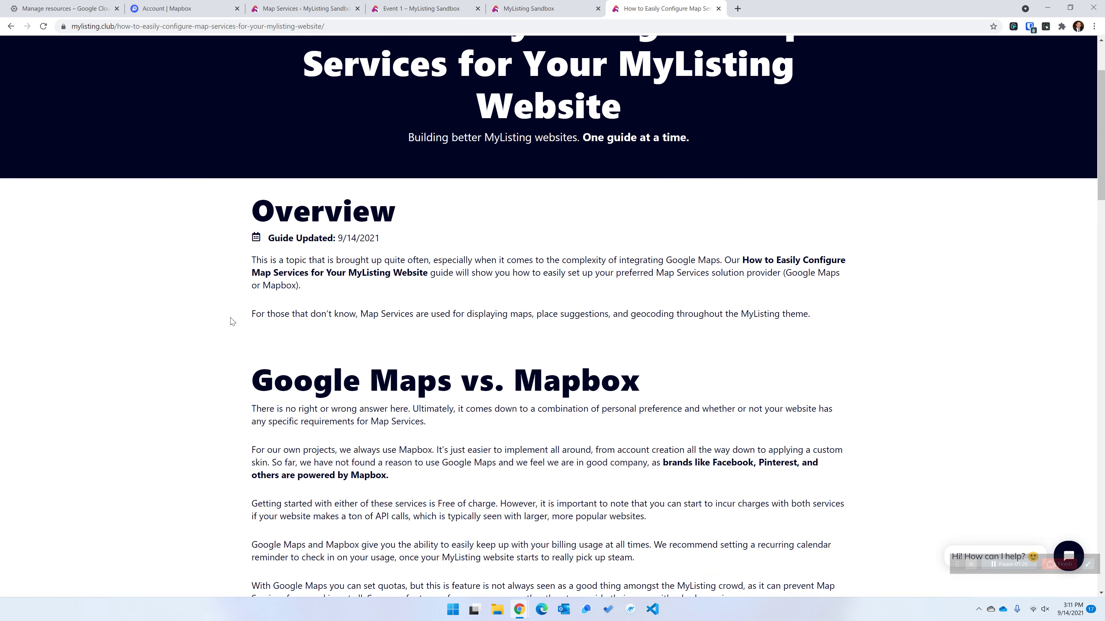
scroll(232, 321, "down", 5)
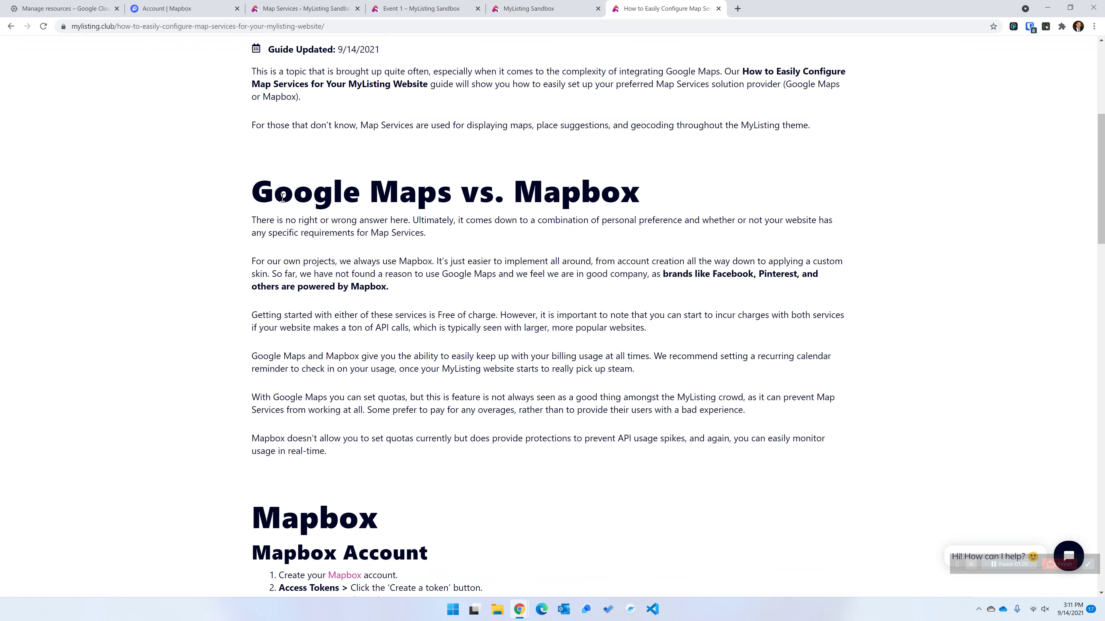
left_click_drag(251, 193, 710, 185)
left_click(710, 183)
left_click_drag(663, 274, 390, 282)
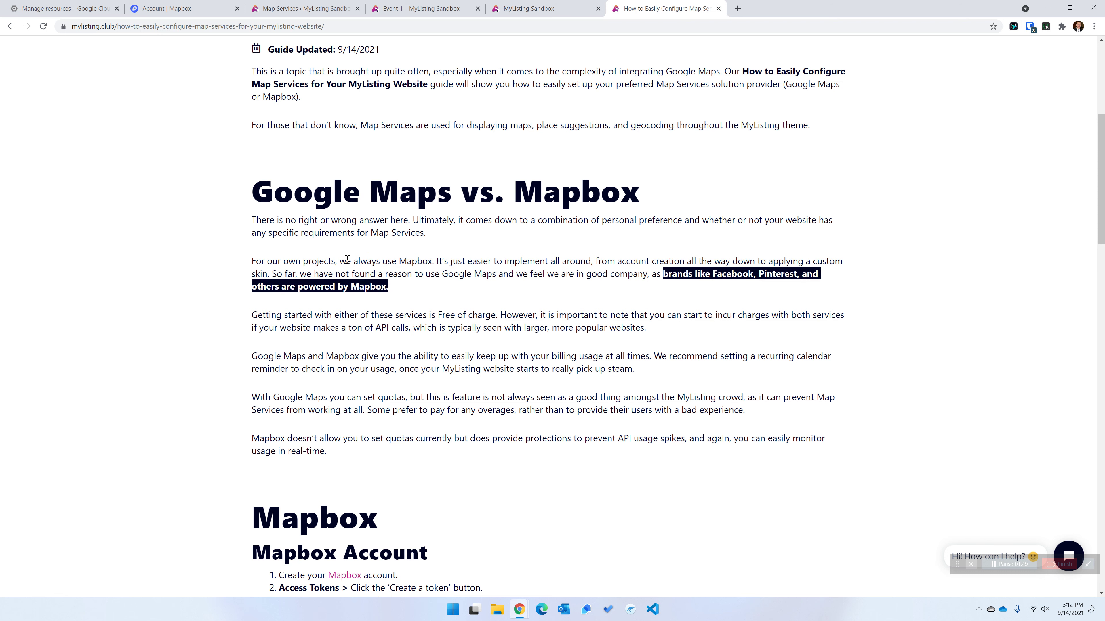
left_click(377, 286)
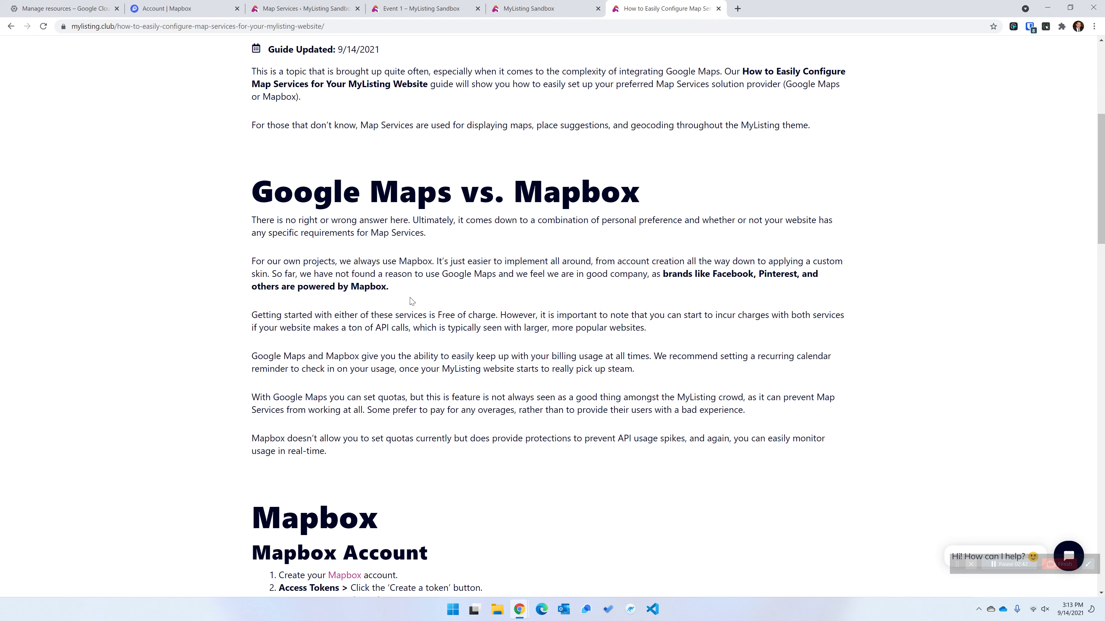
scroll(486, 327, "down", 1)
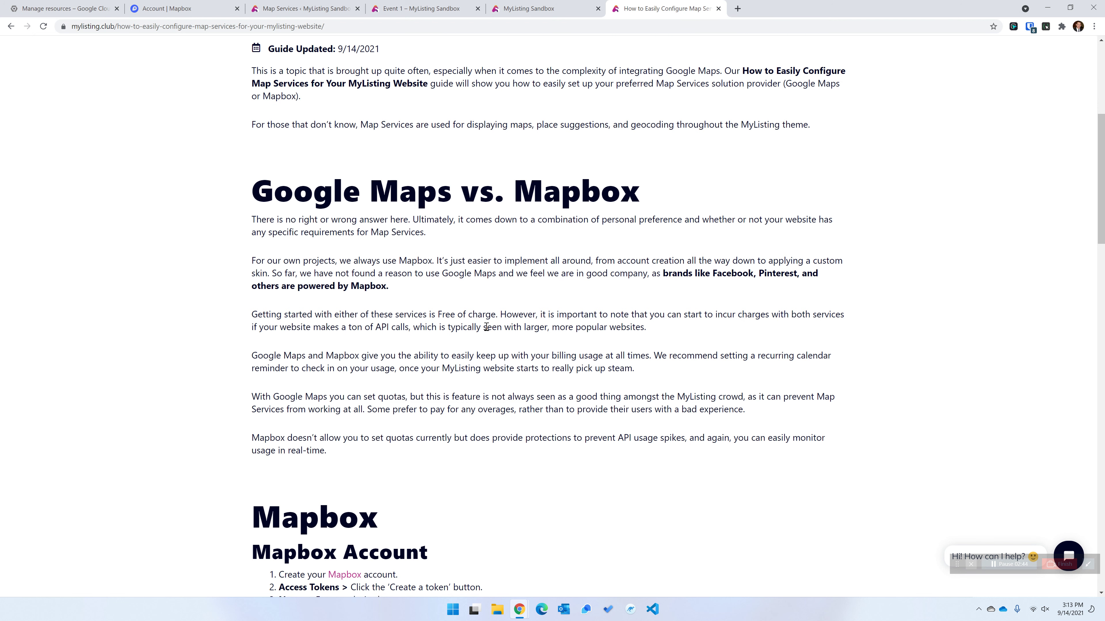
scroll(486, 327, "down", 1)
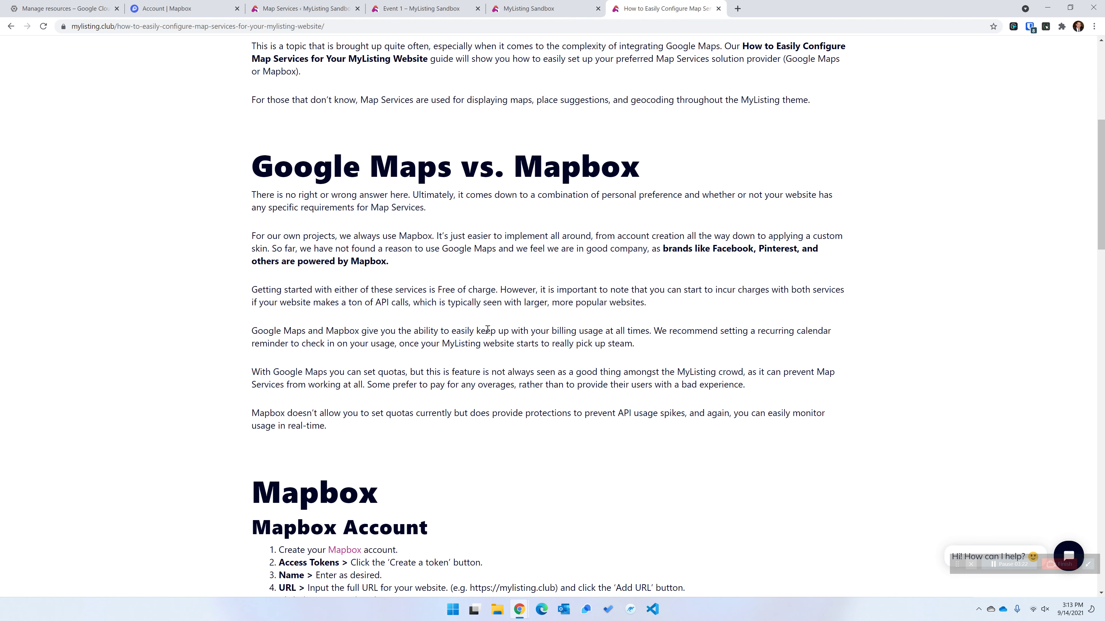
scroll(488, 329, "up", 5)
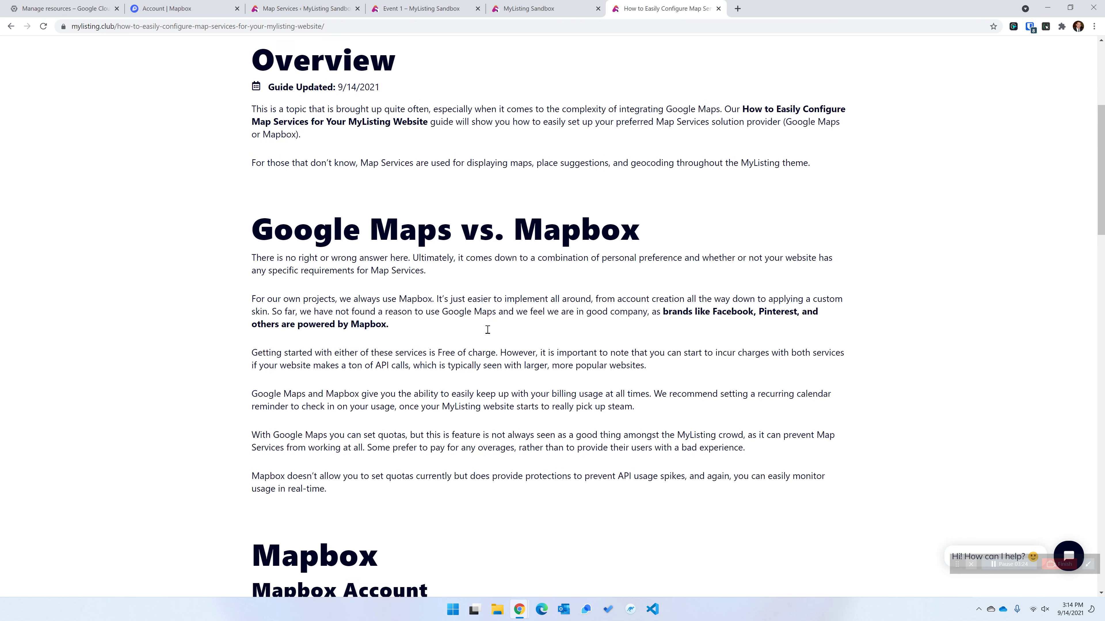
scroll(487, 329, "down", 3)
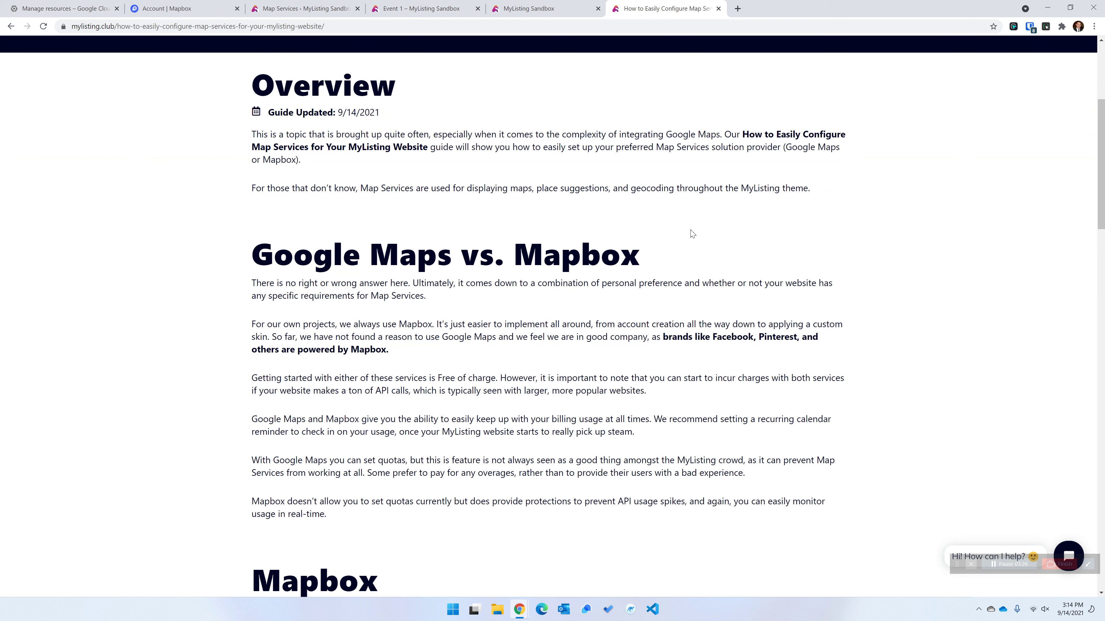
left_click_drag(650, 253, 238, 250)
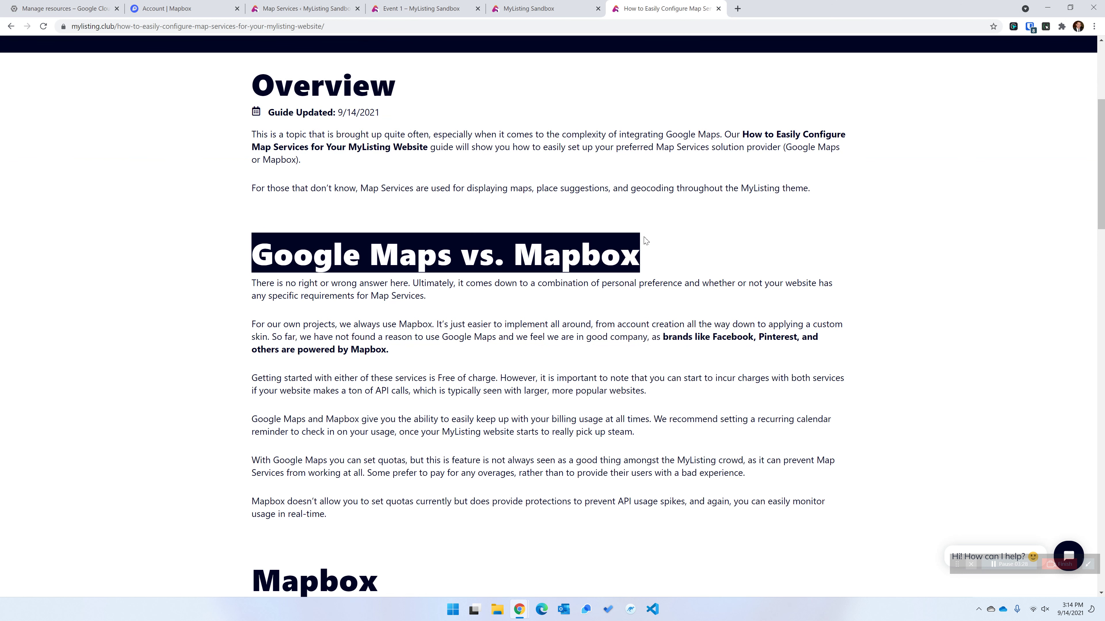
left_click(647, 246)
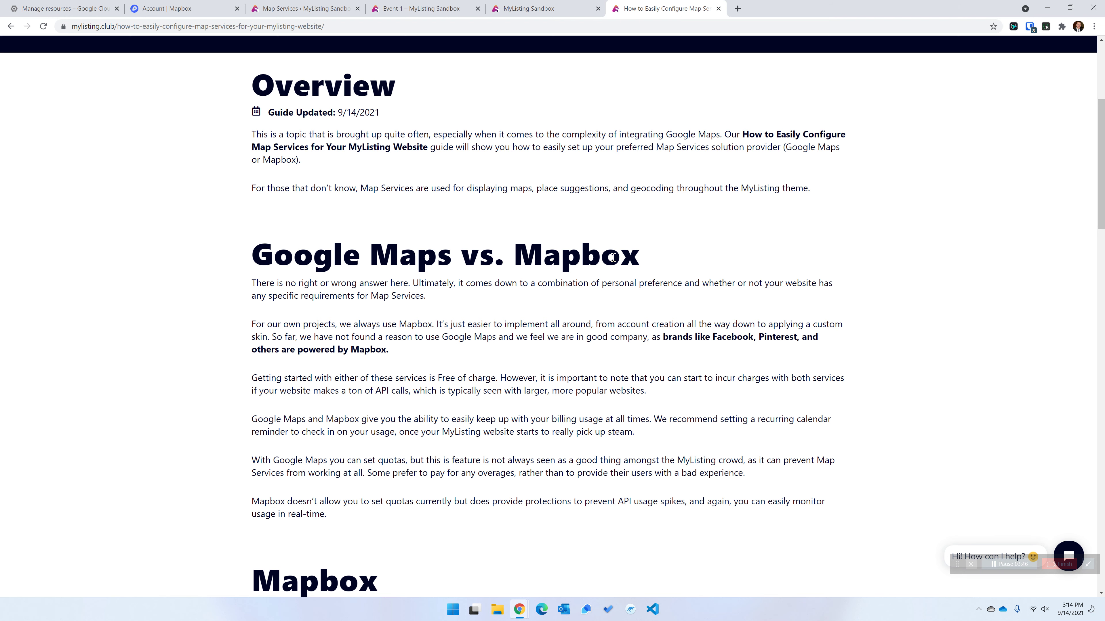
scroll(522, 300, "down", 6)
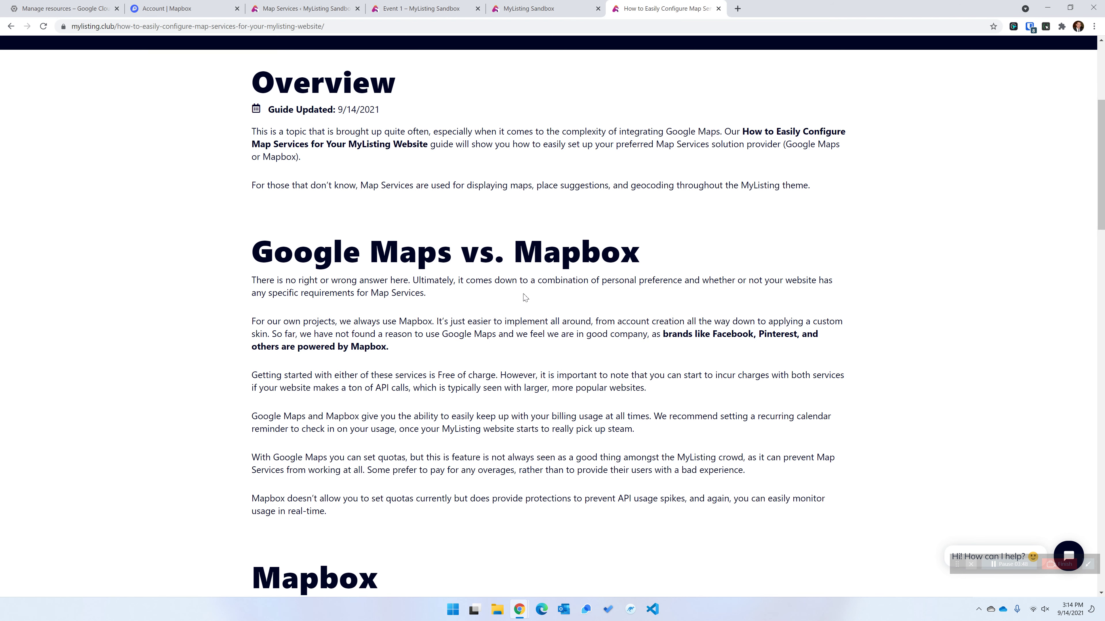
scroll(434, 273, "down", 5)
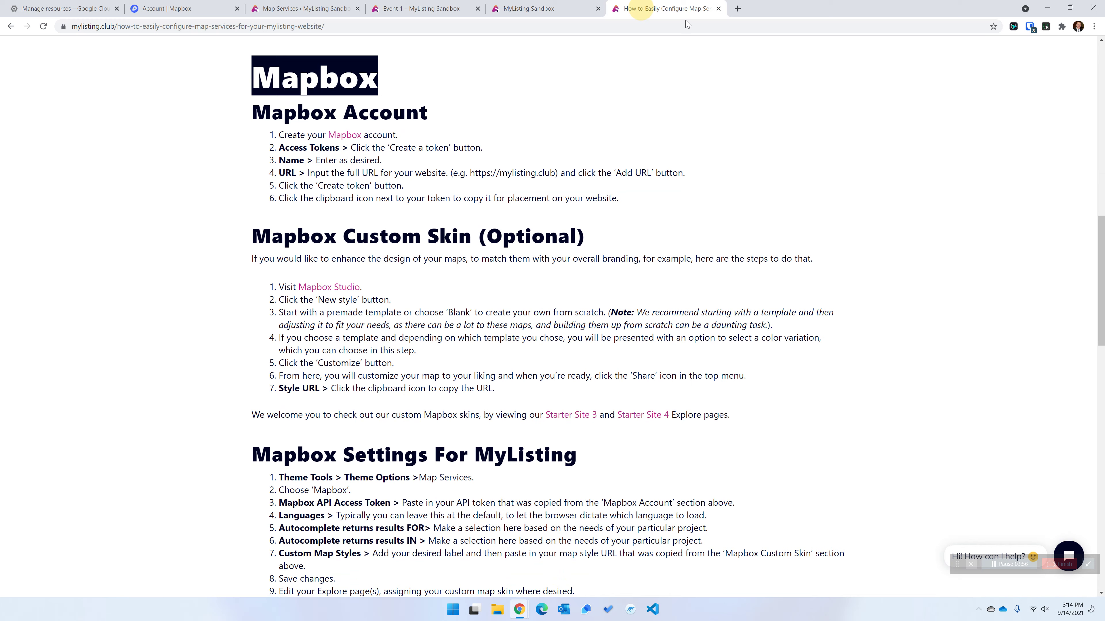
Close the guide and open the Explore page of the MyListing sandbox site
middle_click(641, 12)
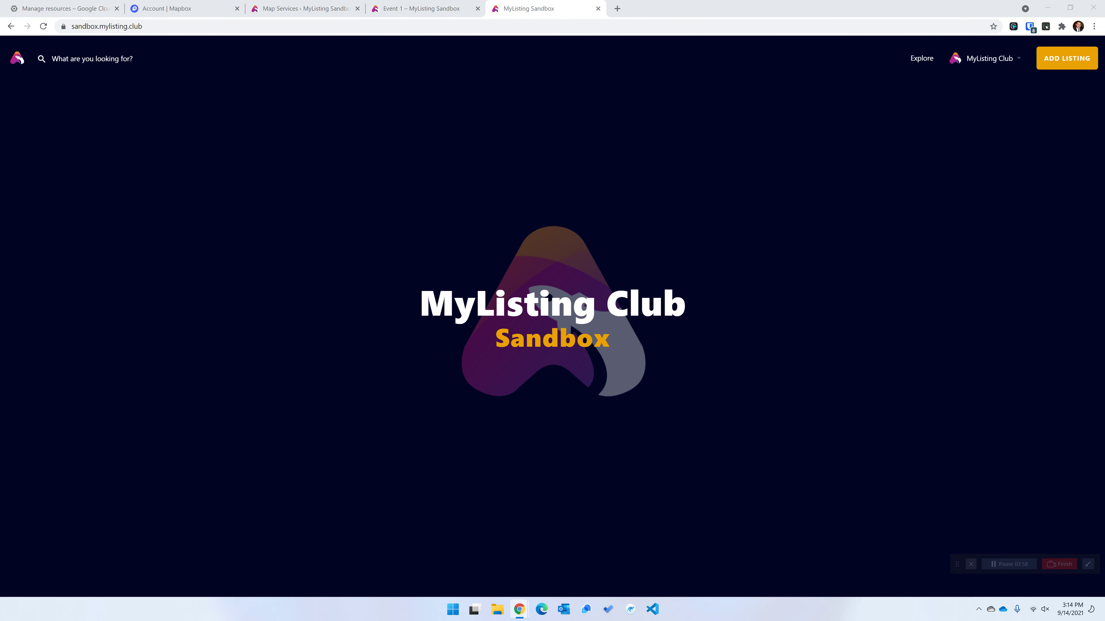
left_click(1038, 218)
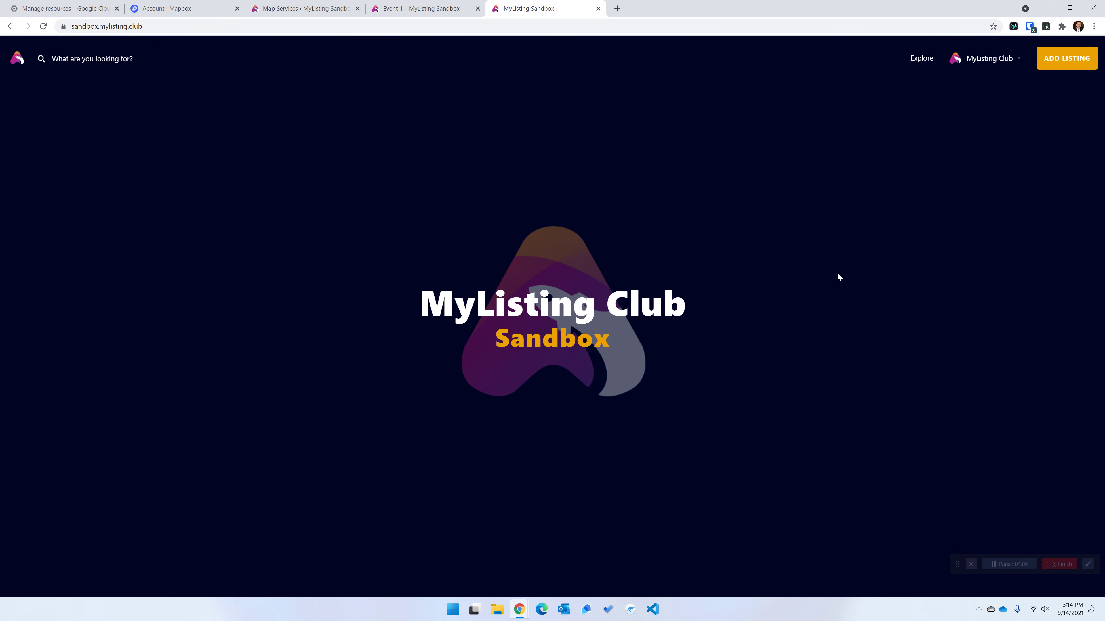
left_click(926, 63)
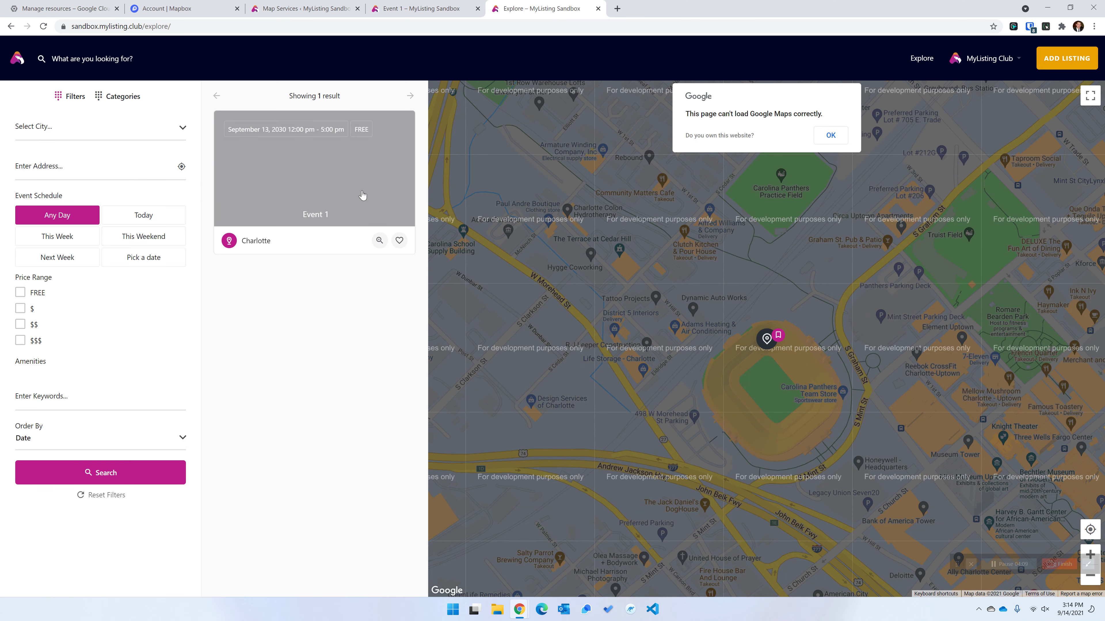
Inspect the Explore page's console errors while testing the address filter with "800", and check the map on the Event 1 listing
right_click(337, 487)
left_click(366, 478)
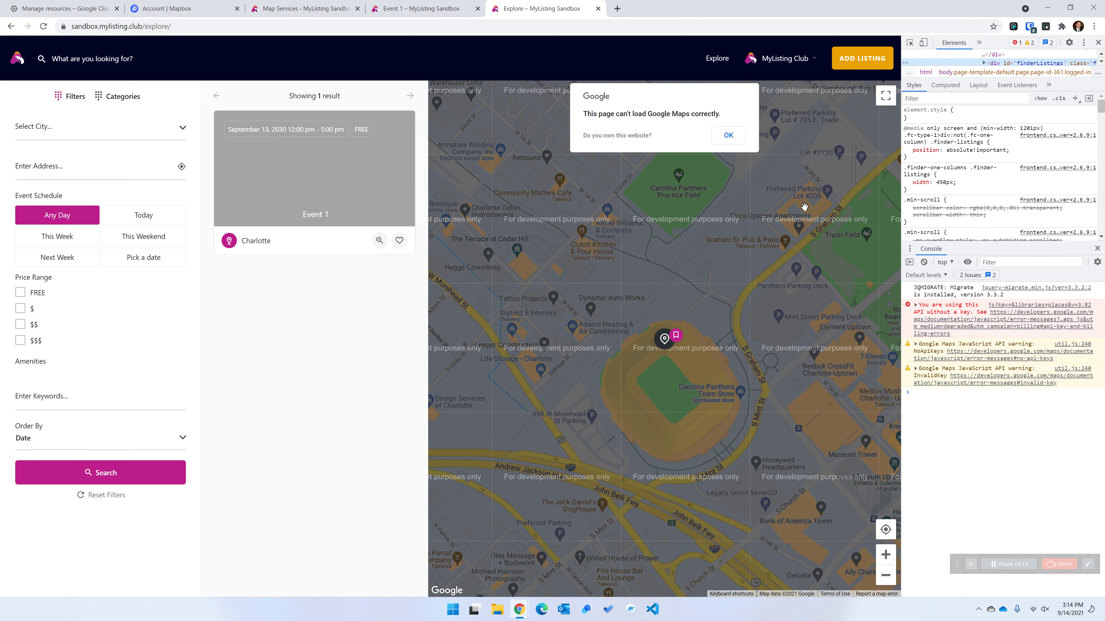
left_click(56, 165)
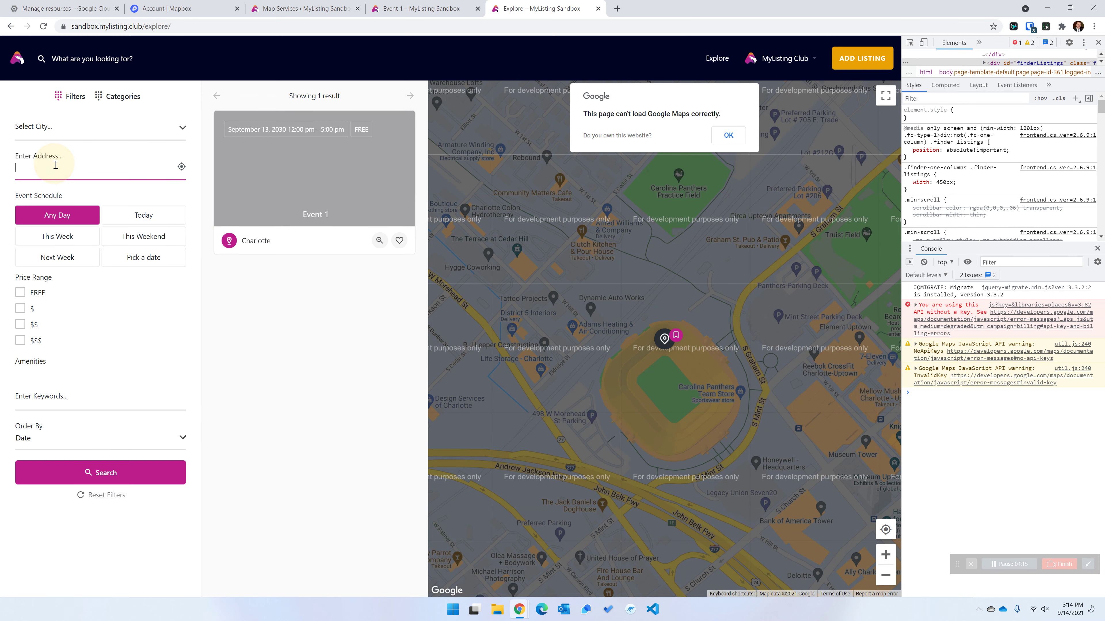
type("800s")
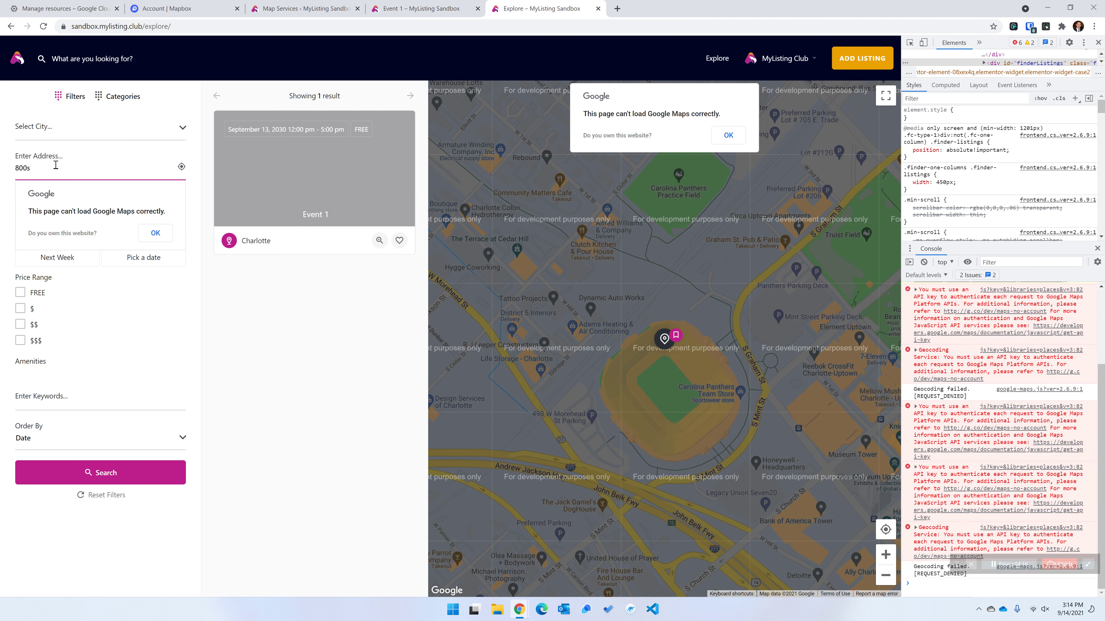
key("BackSpace")
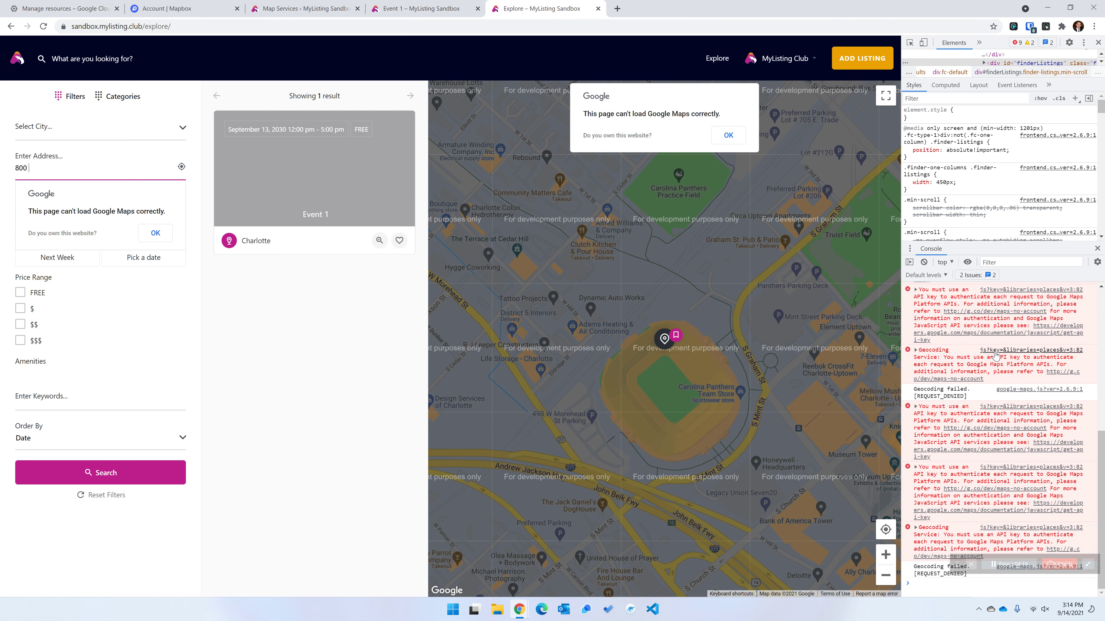
left_click(994, 352)
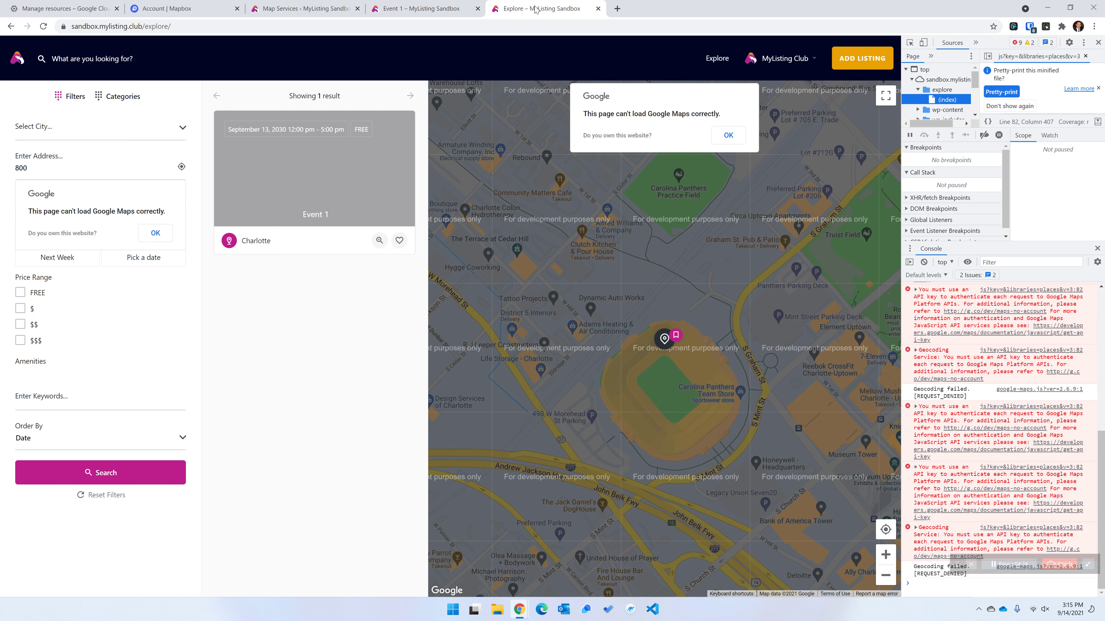
left_click(440, 4)
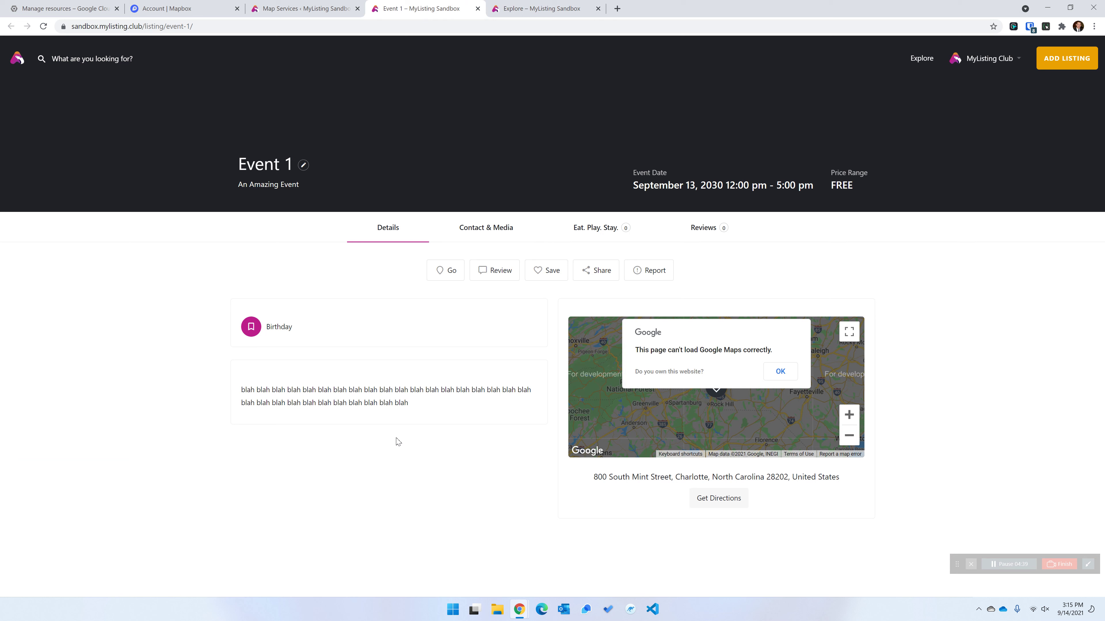
Select Mapbox as the provider in the sandbox site's Map Services theme settings
left_click(325, 9)
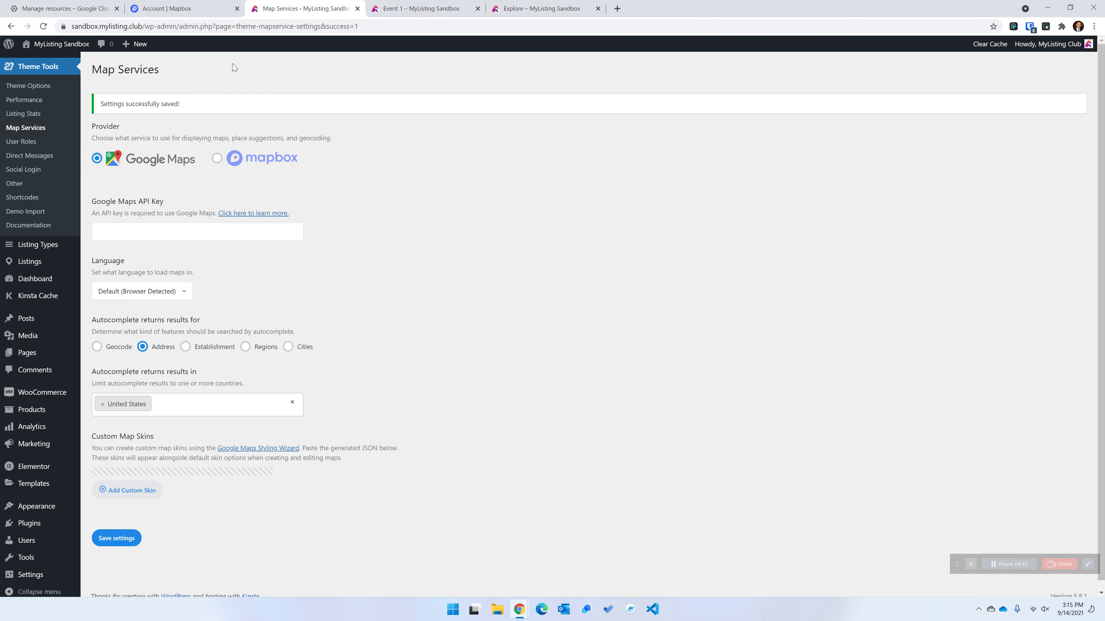
left_click(26, 129)
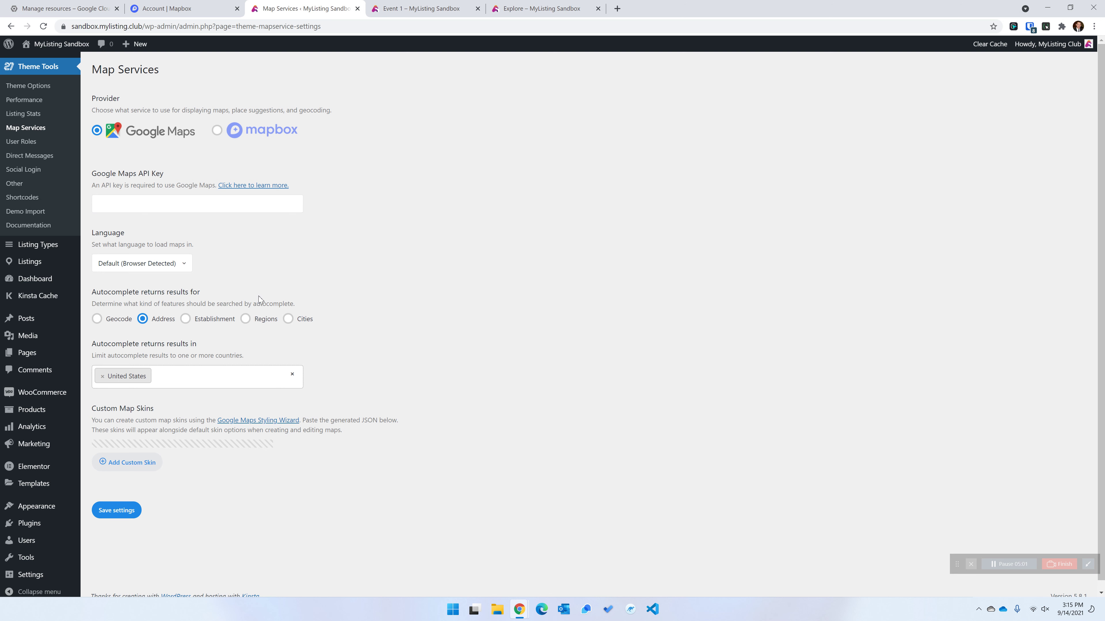
left_click(323, 244)
left_click(460, 234)
left_click(217, 131)
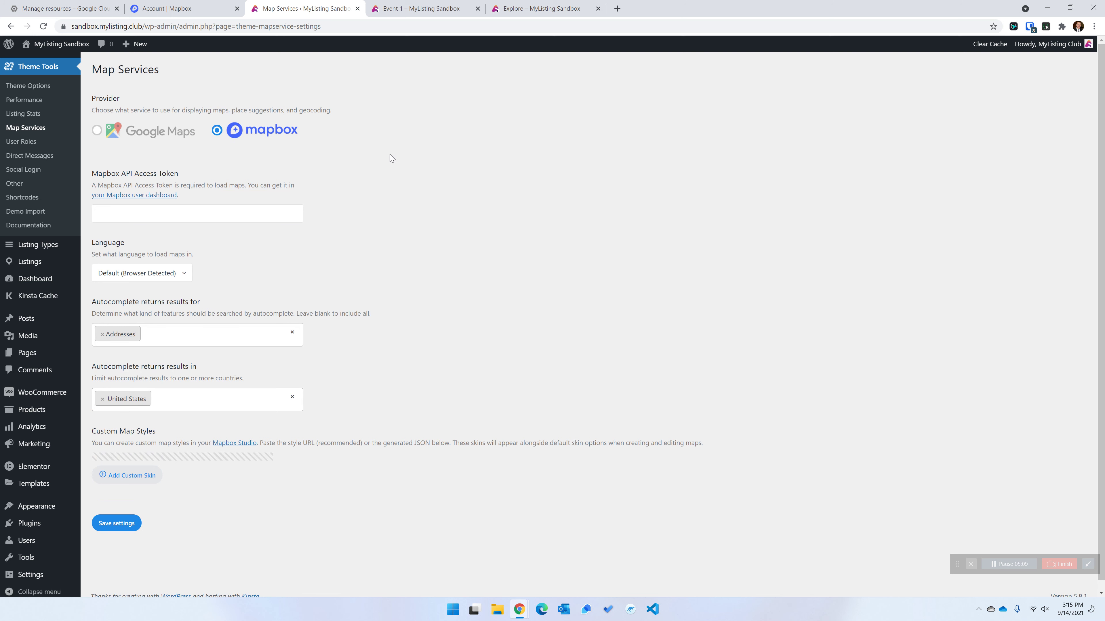
Start a new access token named "MLC Sandbox" in the Mapbox account and copy that name
left_click(205, 12)
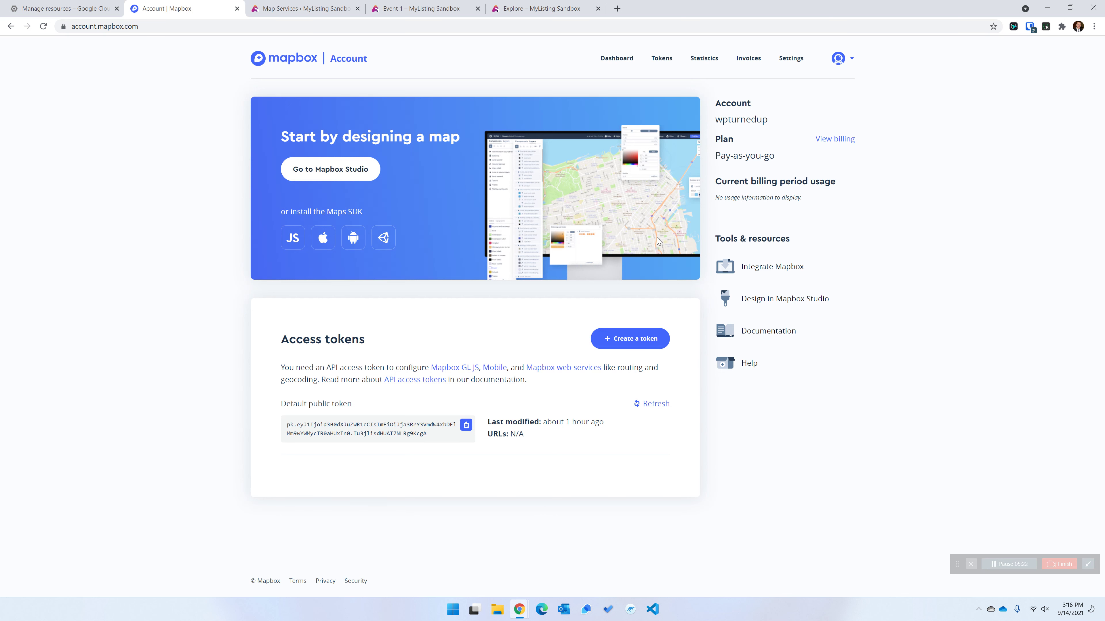
left_click(640, 343)
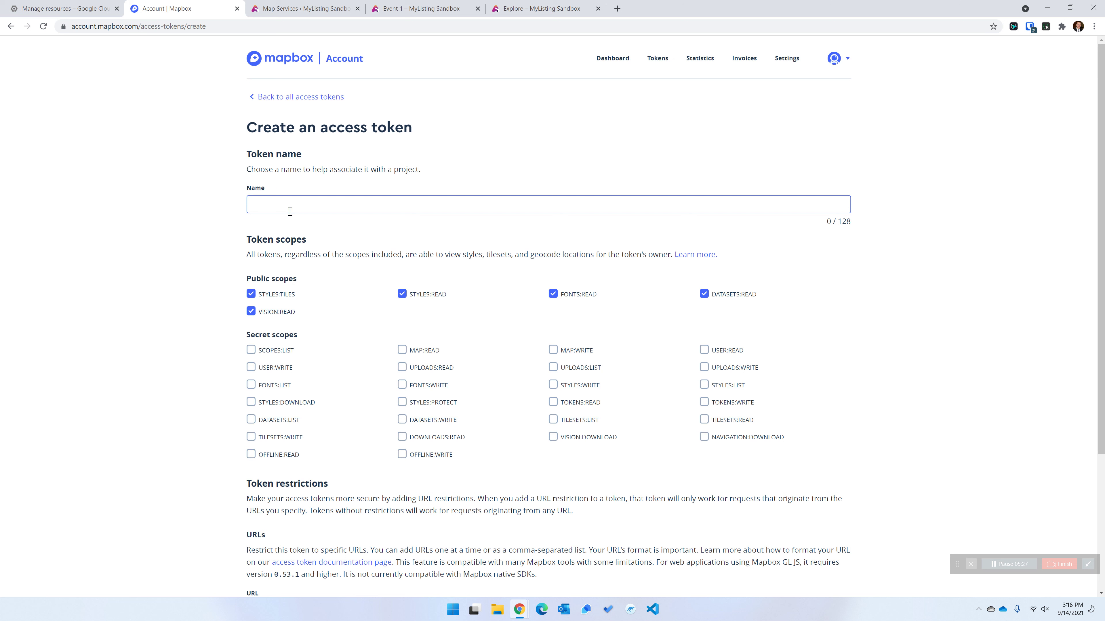
type("MLC Sandbox")
mouse_move(308, 210)
left_mouse_down()
mouse_move(288, 192)
mouse_move(291, 203)
left_mouse_up()
right_click(291, 203)
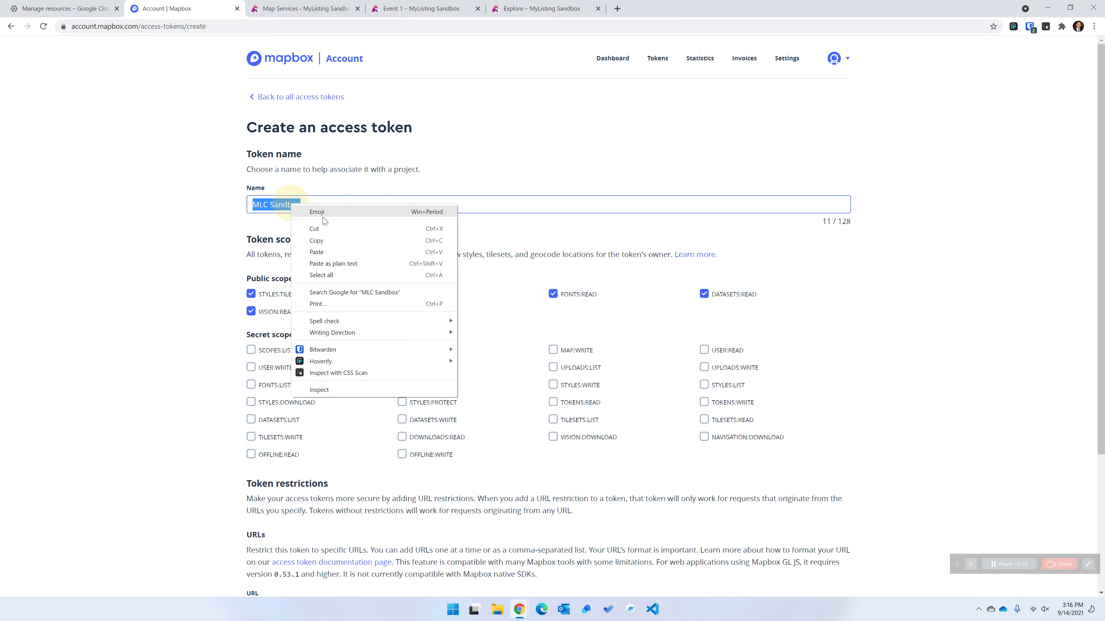
left_click(326, 239)
scroll(353, 290, "down", 4)
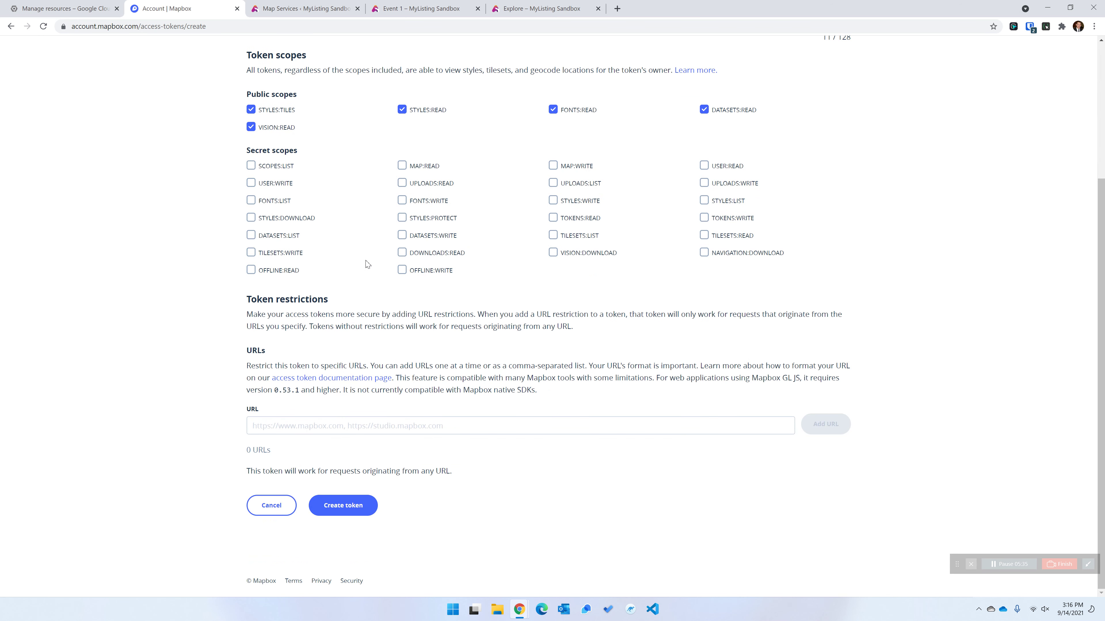
left_click(306, 429)
type("https://sa")
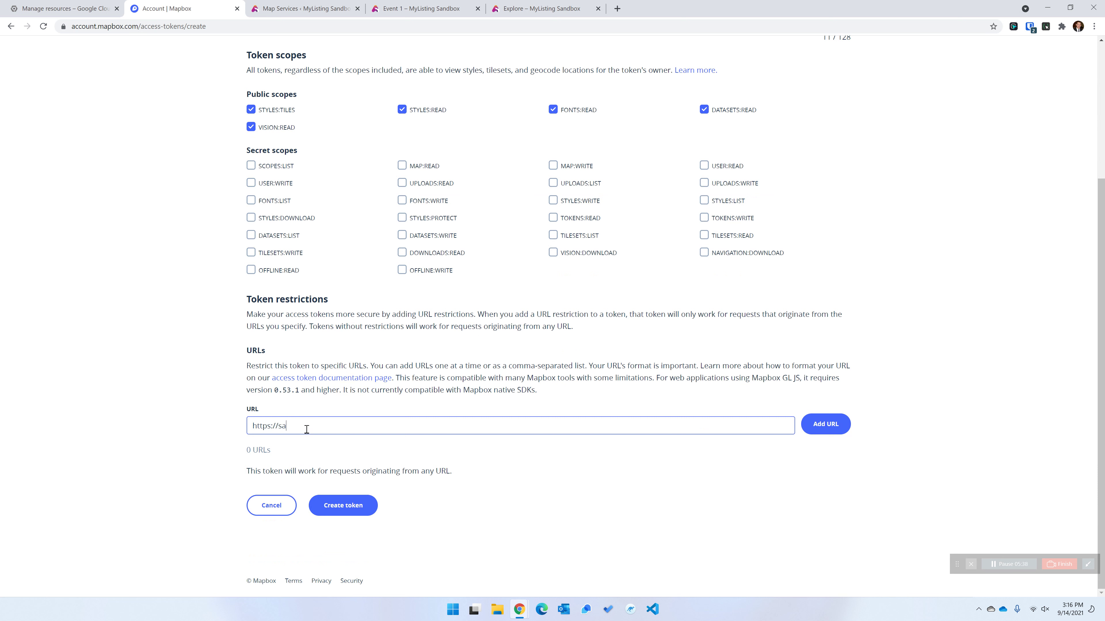
type("ndbox.mylisting.club")
left_click(816, 423)
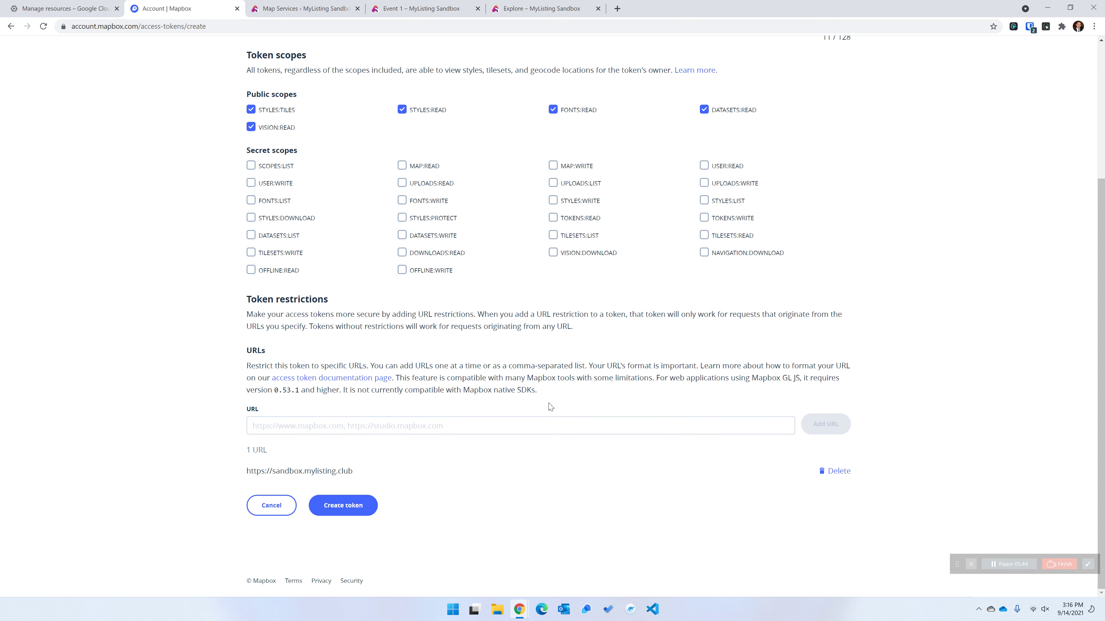
left_click(354, 511)
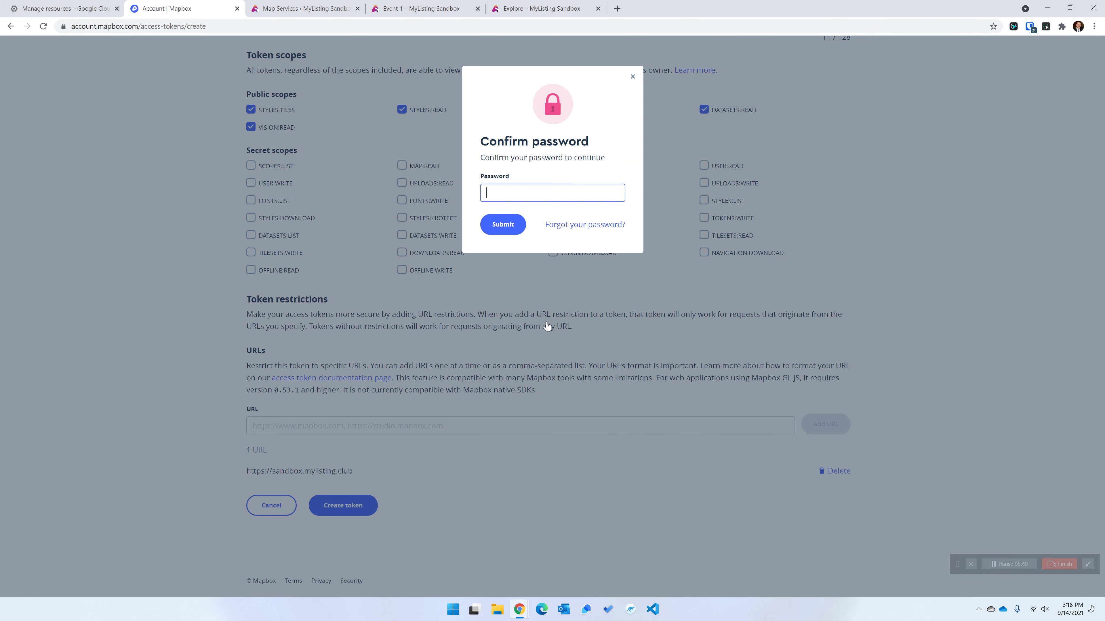
key("Return")
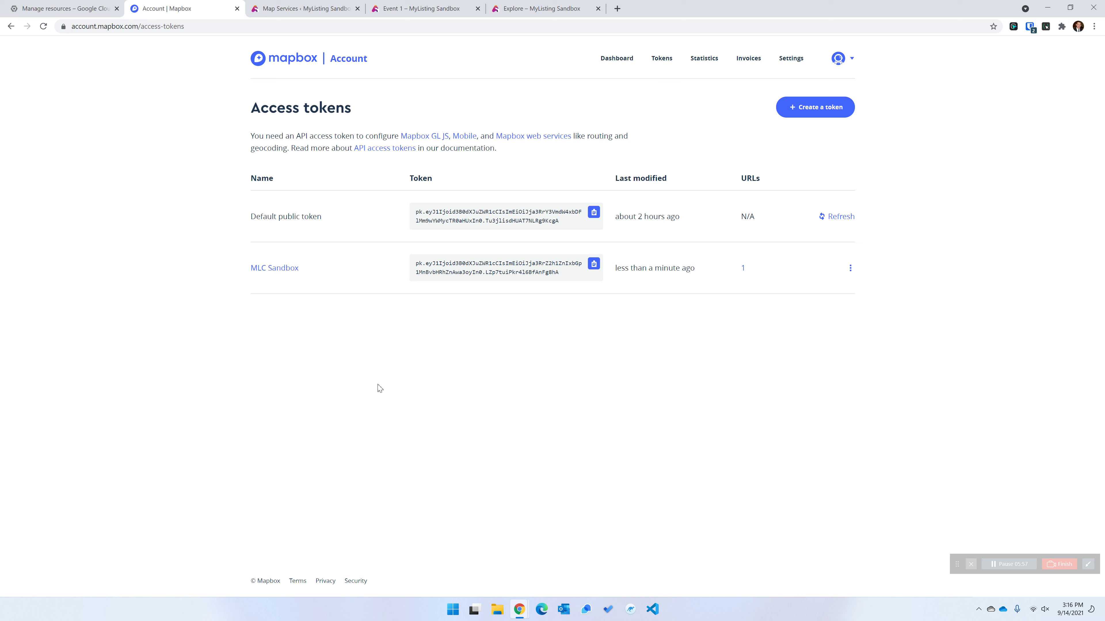
Copy the "MLC Sandbox" access token from Mapbox into the sandbox site's Mapbox API Access Token setting and save the settings
left_click(594, 265)
left_click(336, 3)
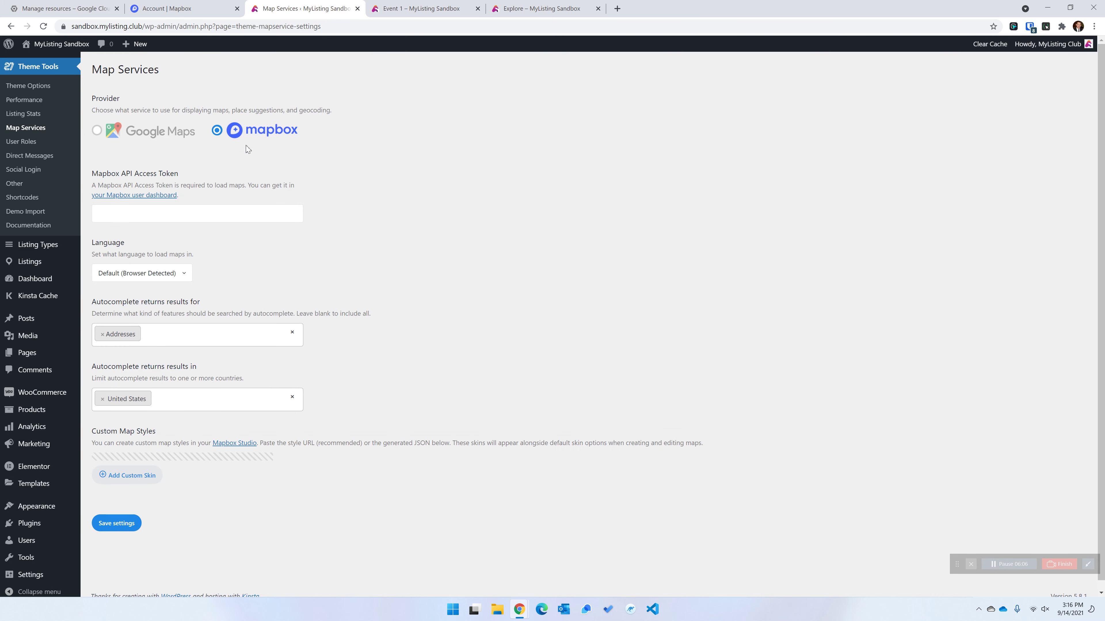
left_click(132, 211)
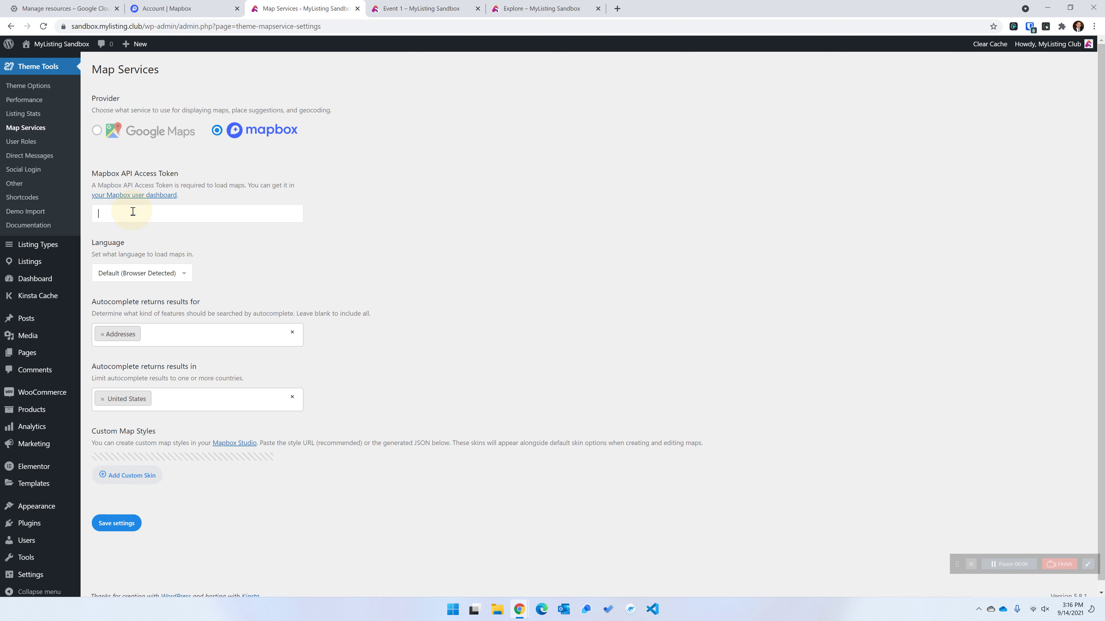
key("ctrl+v")
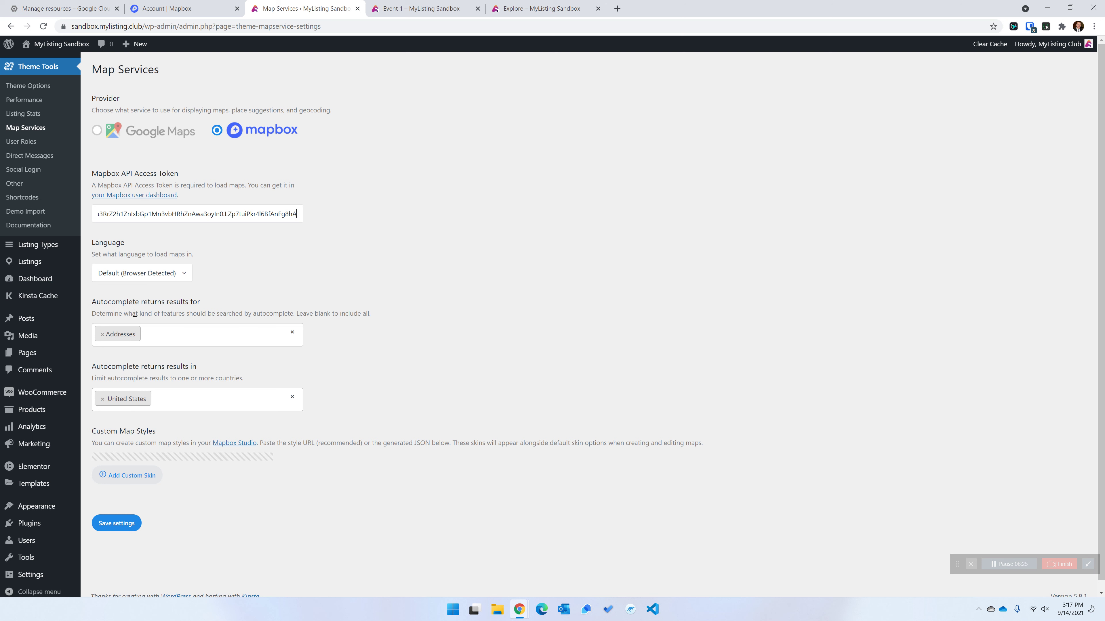
double_click(156, 303)
double_click(145, 367)
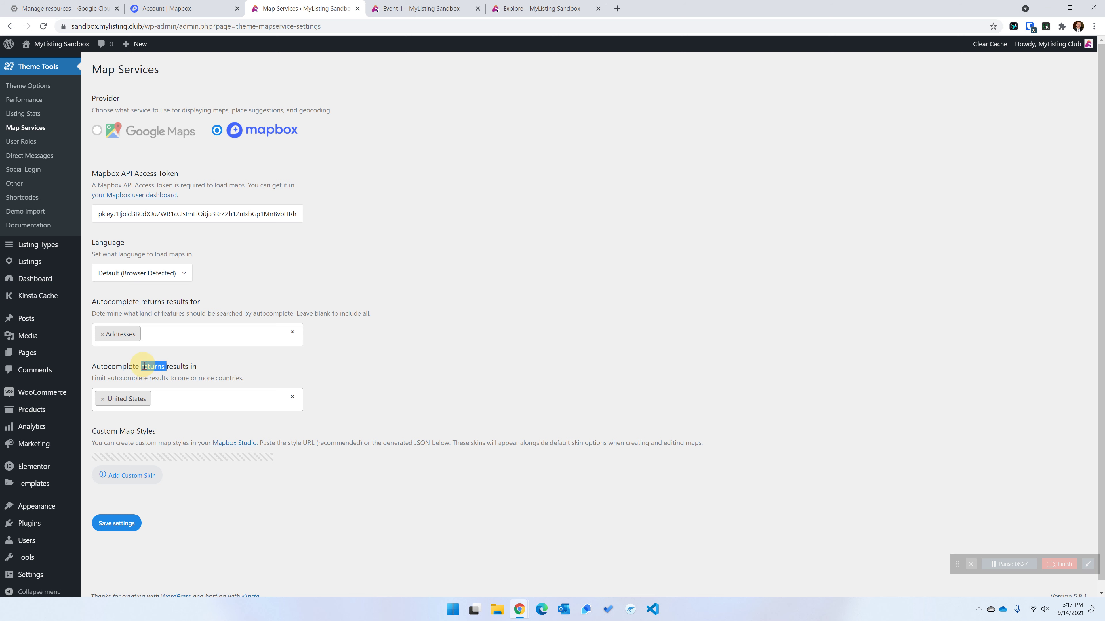
scroll(284, 280, "down", 1)
left_click(352, 242)
left_click(123, 519)
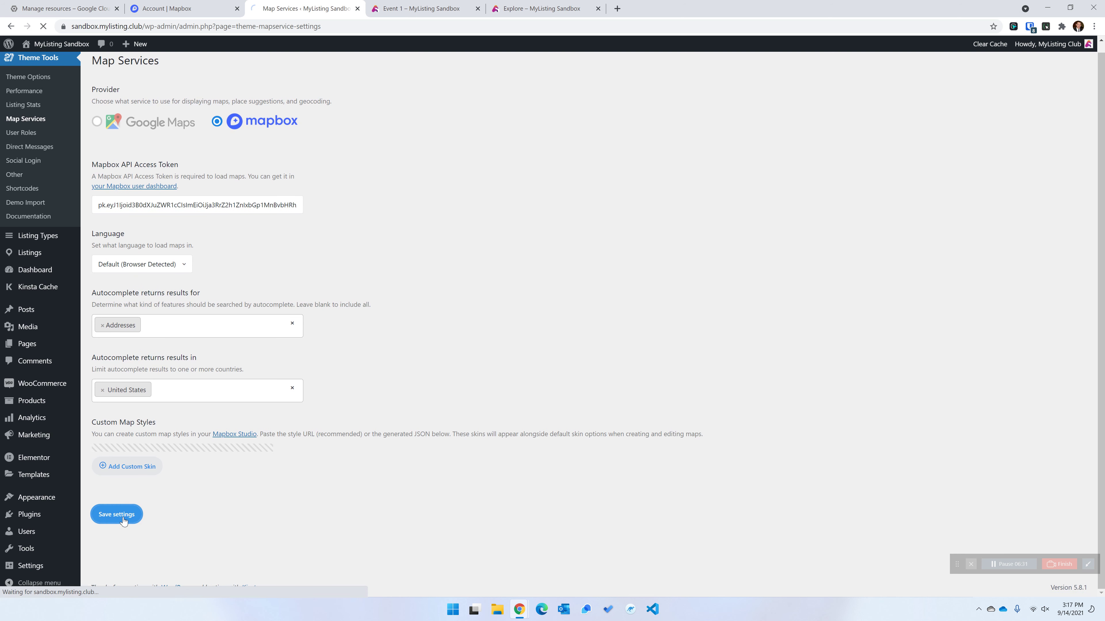
Reload the Explore page, test the address filter with "800 s" while checking the console, and close the developer tools
left_click(557, 4)
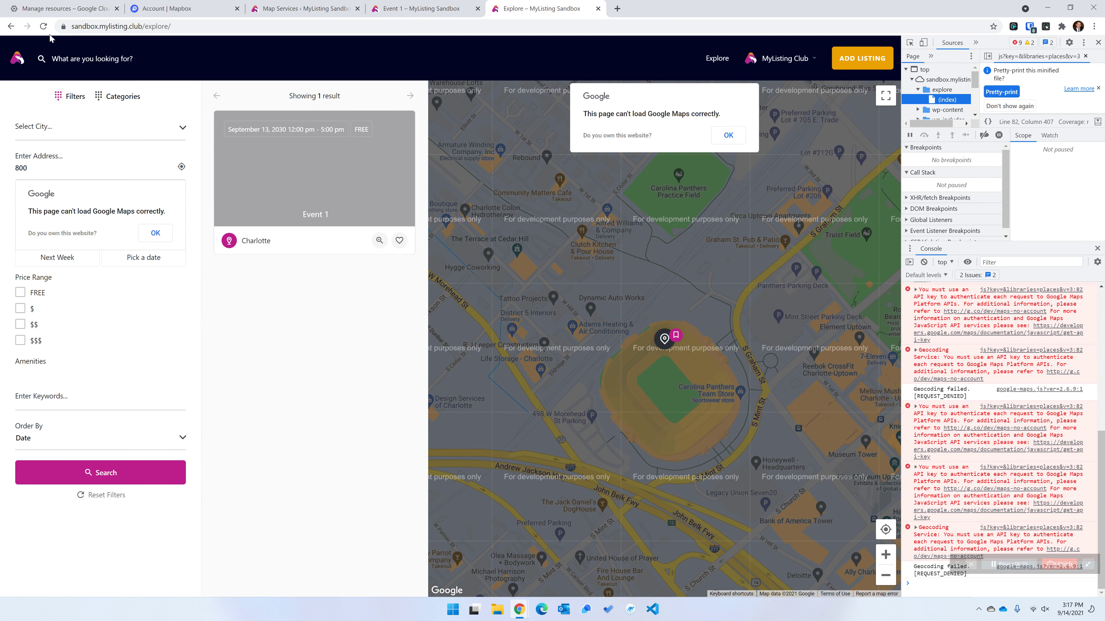
right_click(43, 26)
left_click(82, 65)
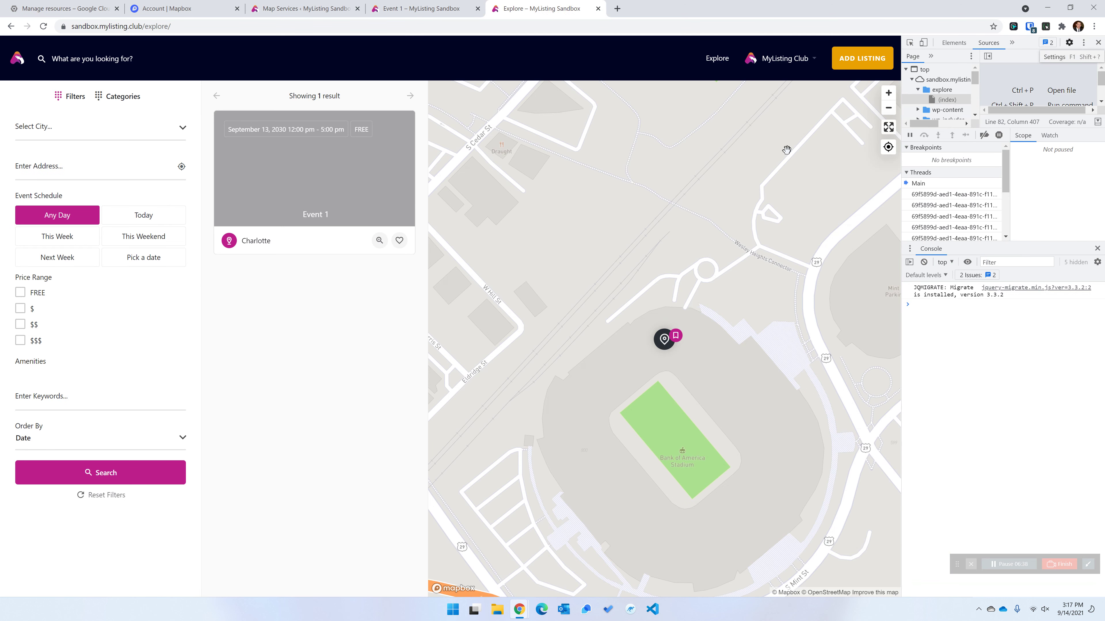
left_click(70, 164)
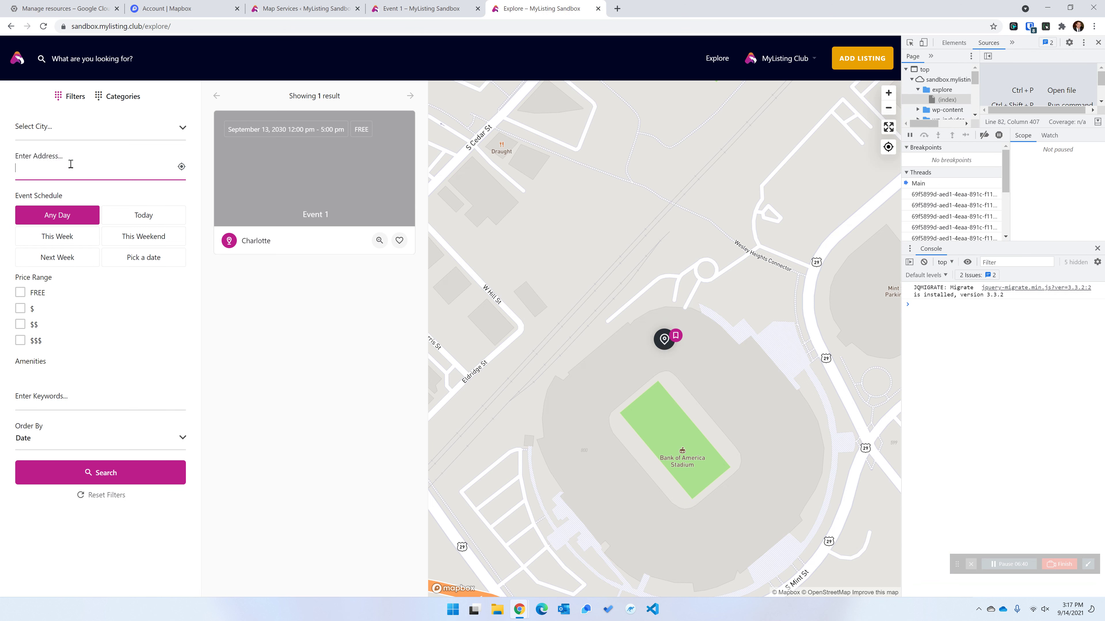
type("800 s")
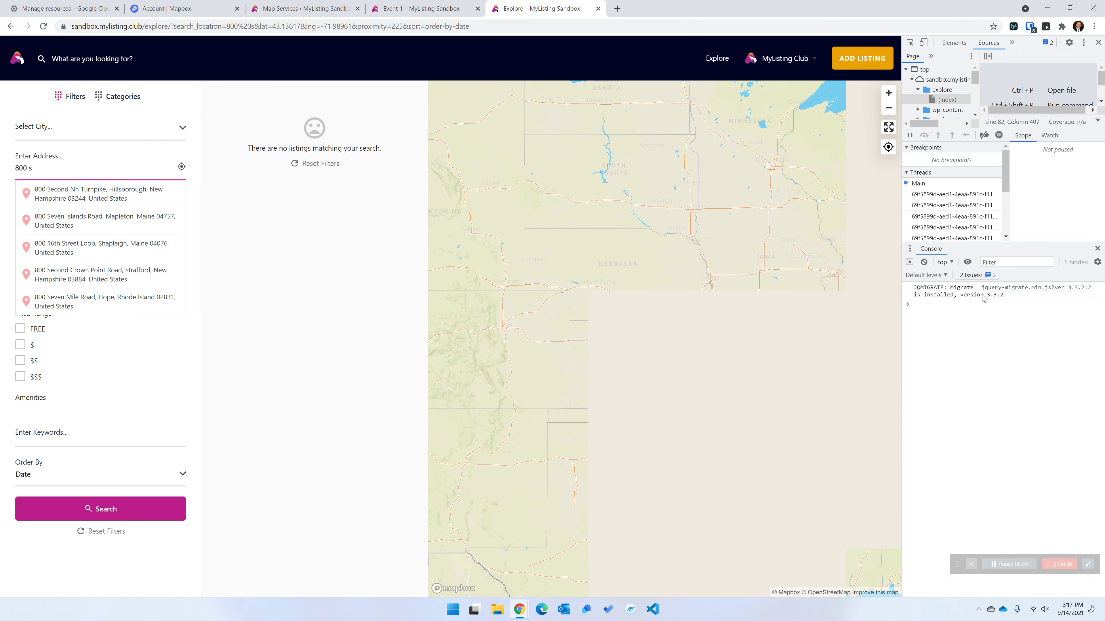
left_click(1097, 43)
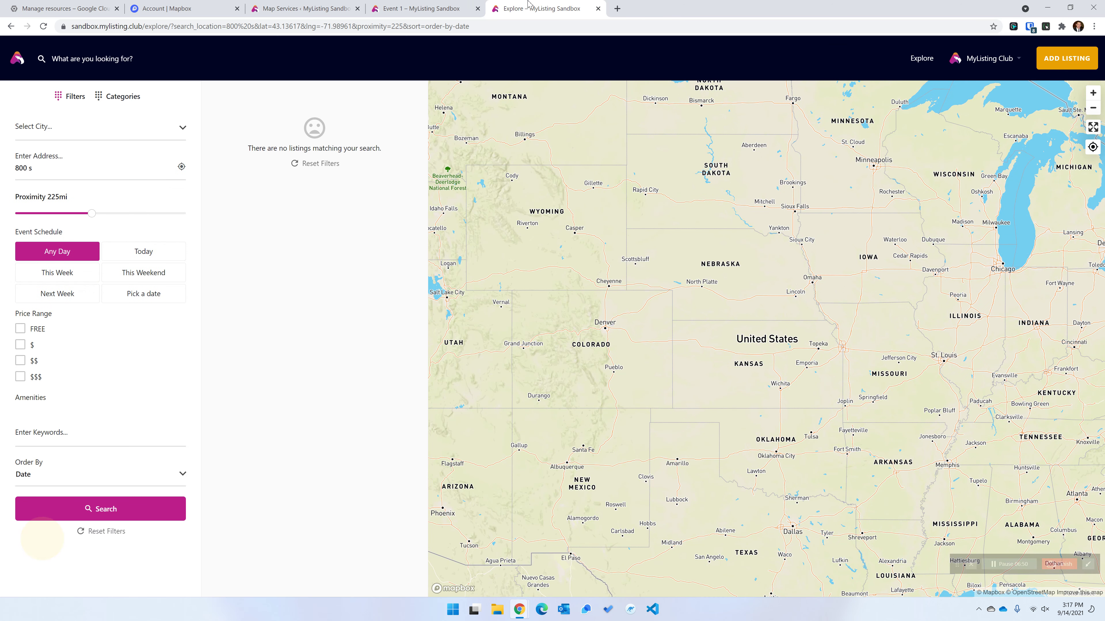
Reload the Event 1 listing to check its map, and test zooming the Explore page's map out and in
left_click(392, 8)
left_click(44, 26)
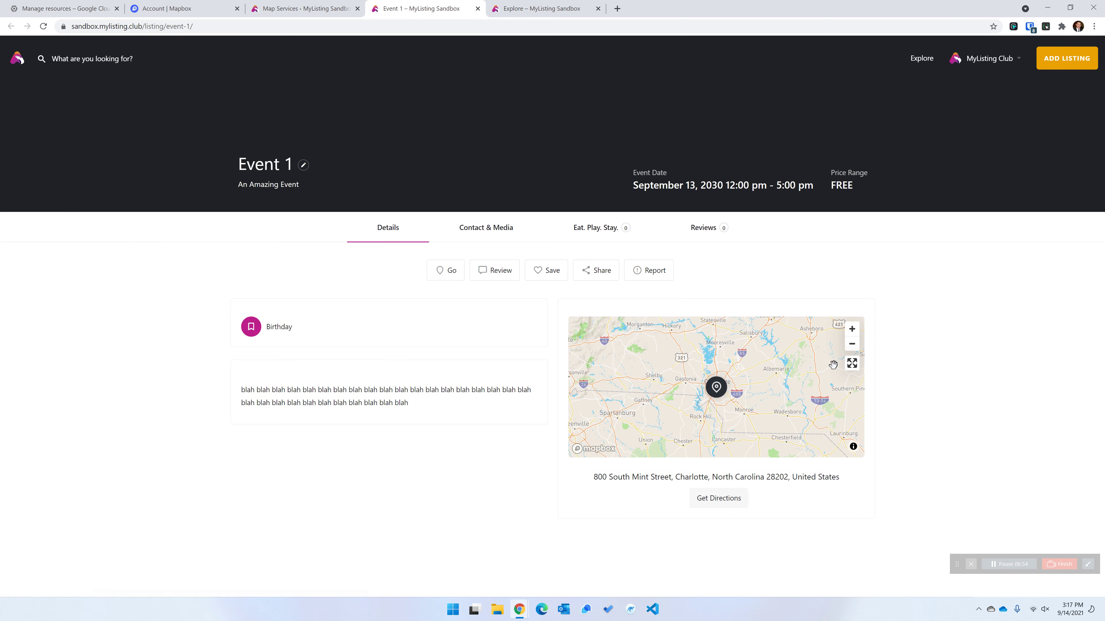
left_click(310, 481)
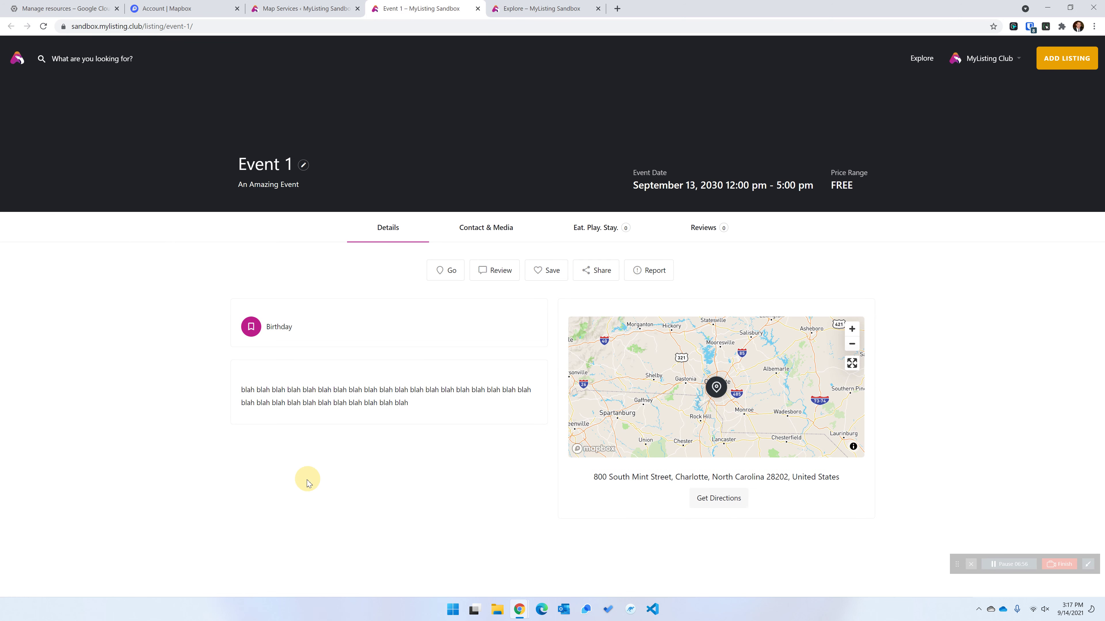
left_click(539, 5)
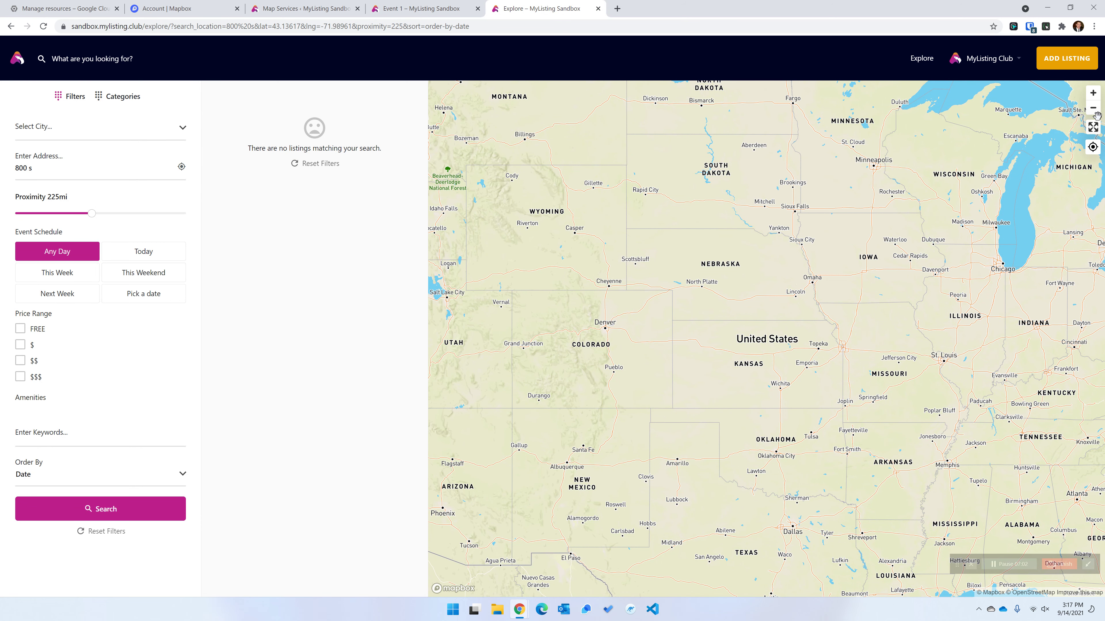
left_click(1093, 108)
left_click(1093, 108)
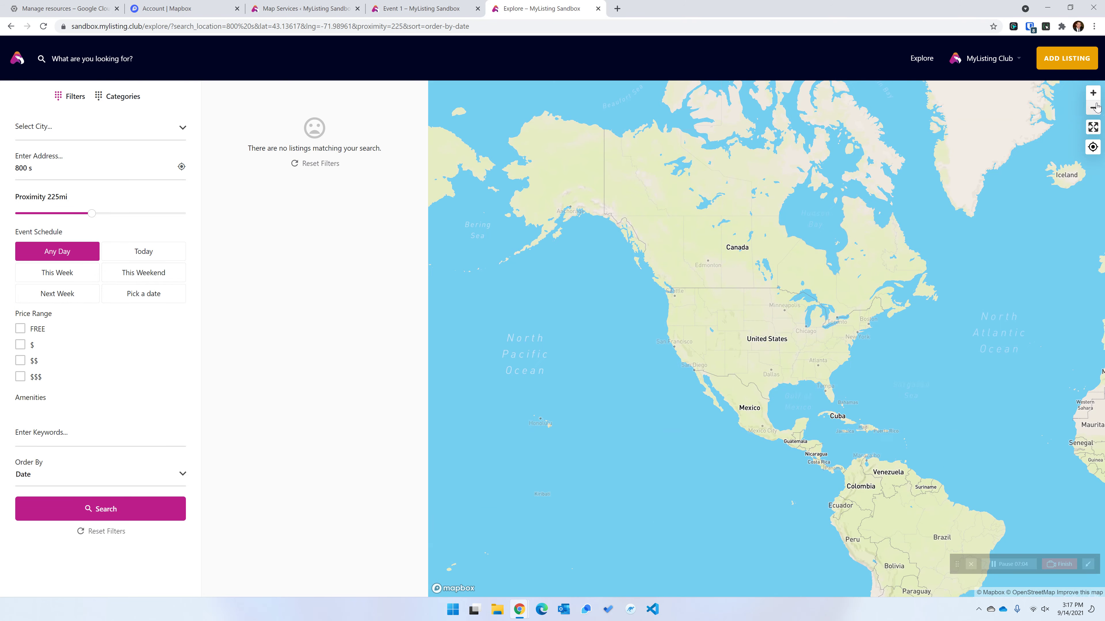
left_click(1093, 93)
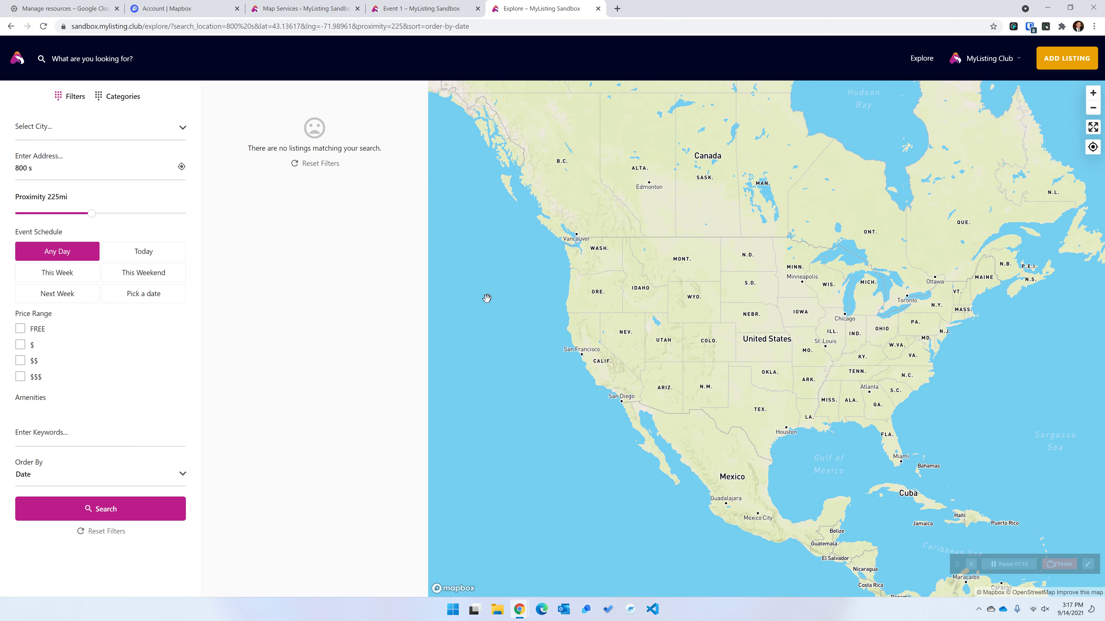
Open the Mapbox Studio styles overview from the Mapbox account
left_click(177, 4)
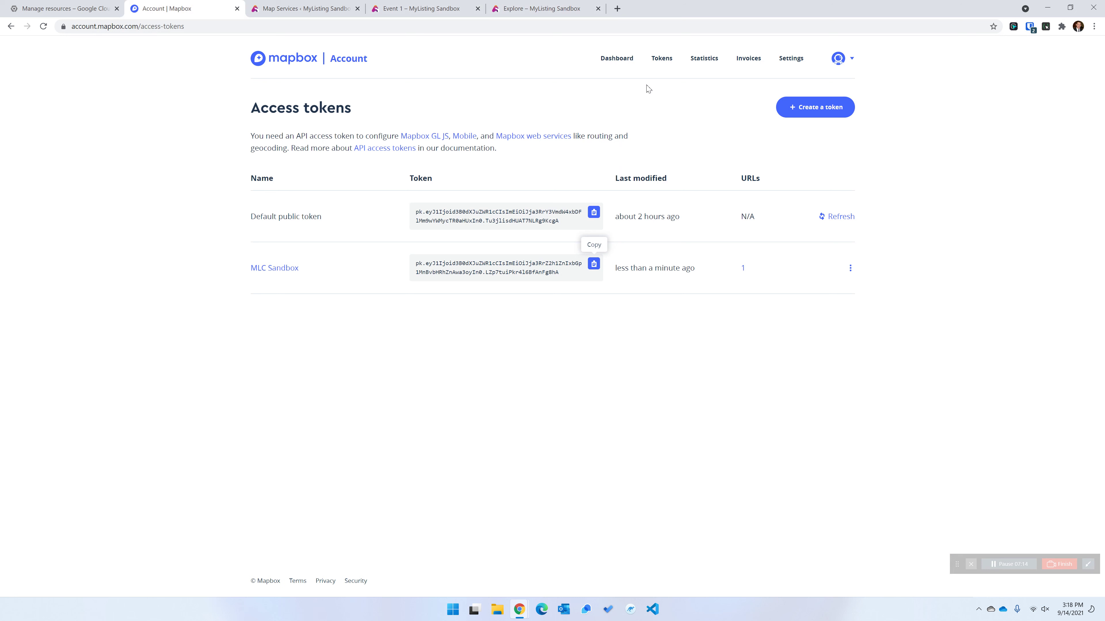
left_click(852, 61)
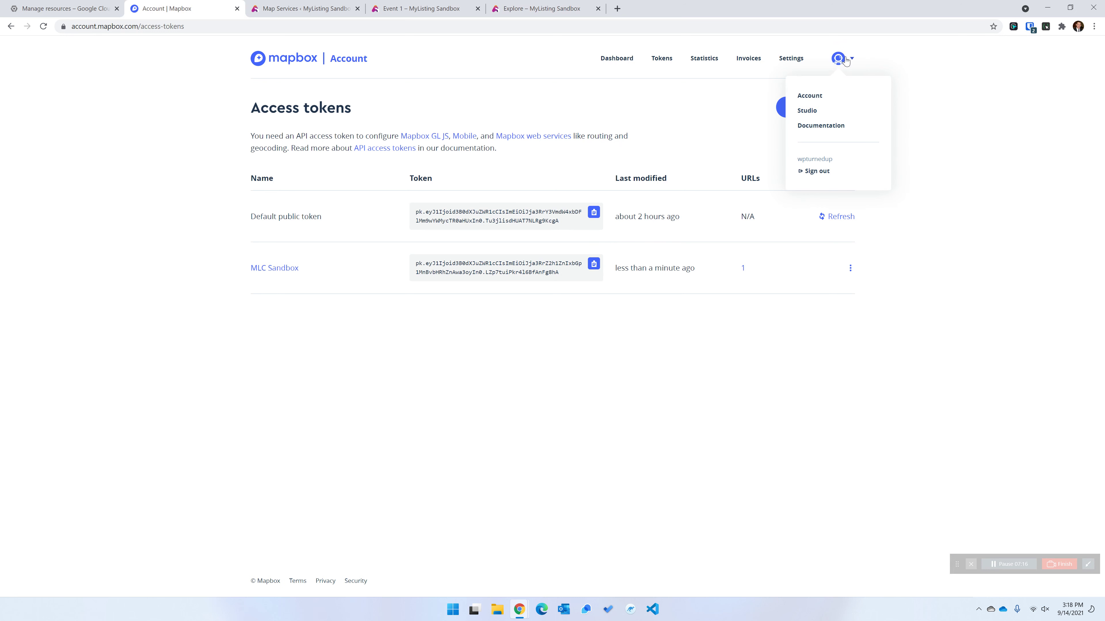
left_click(813, 111)
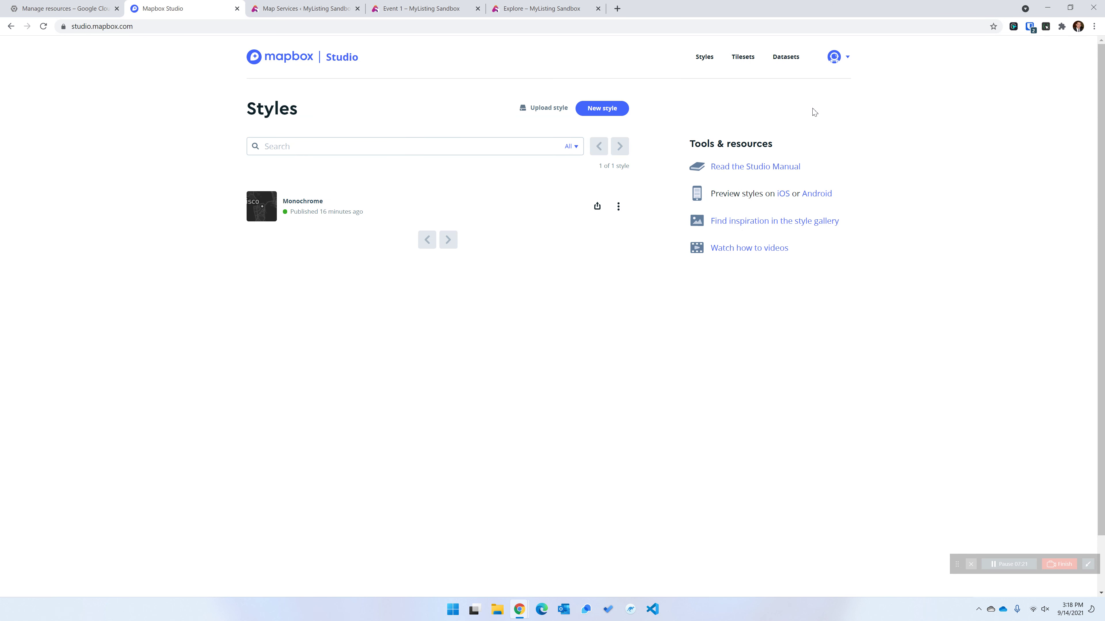
left_click(618, 206)
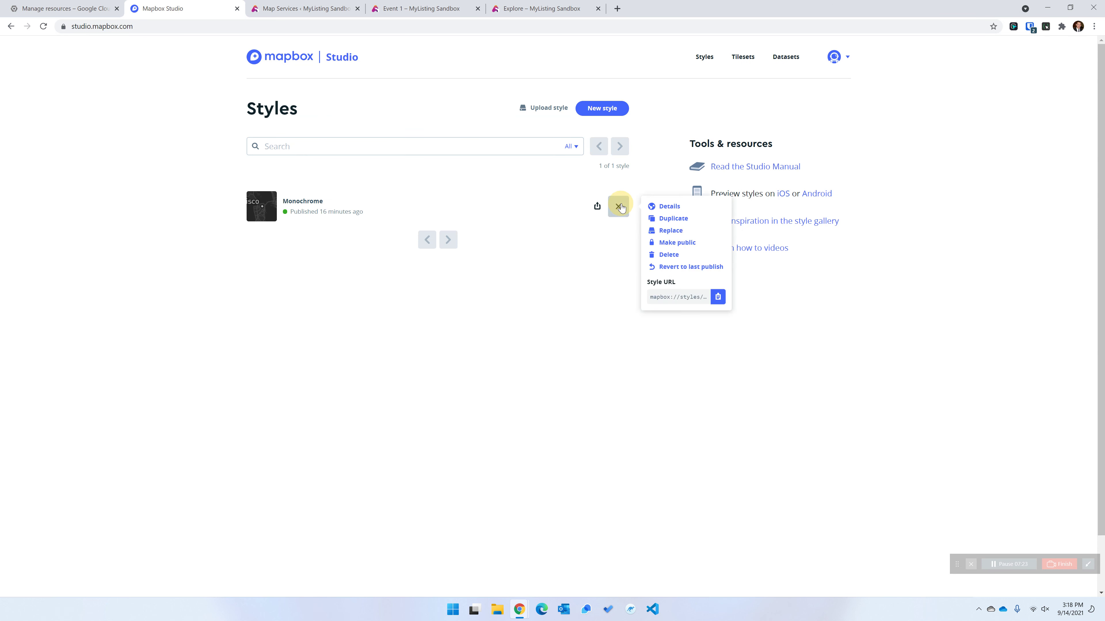
left_click(670, 256)
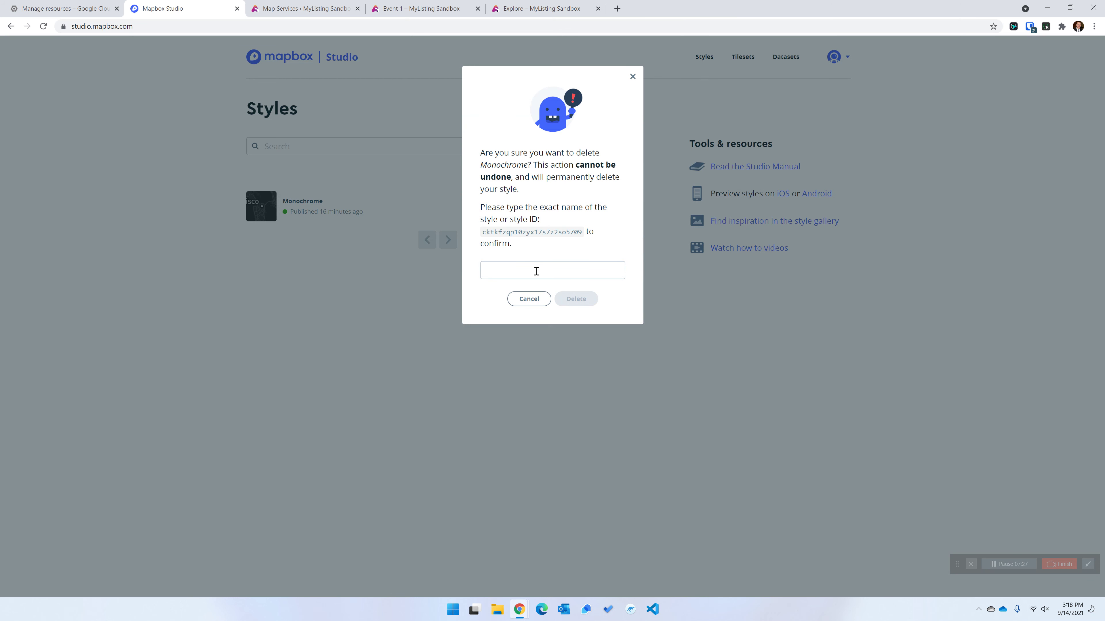
left_click(527, 298)
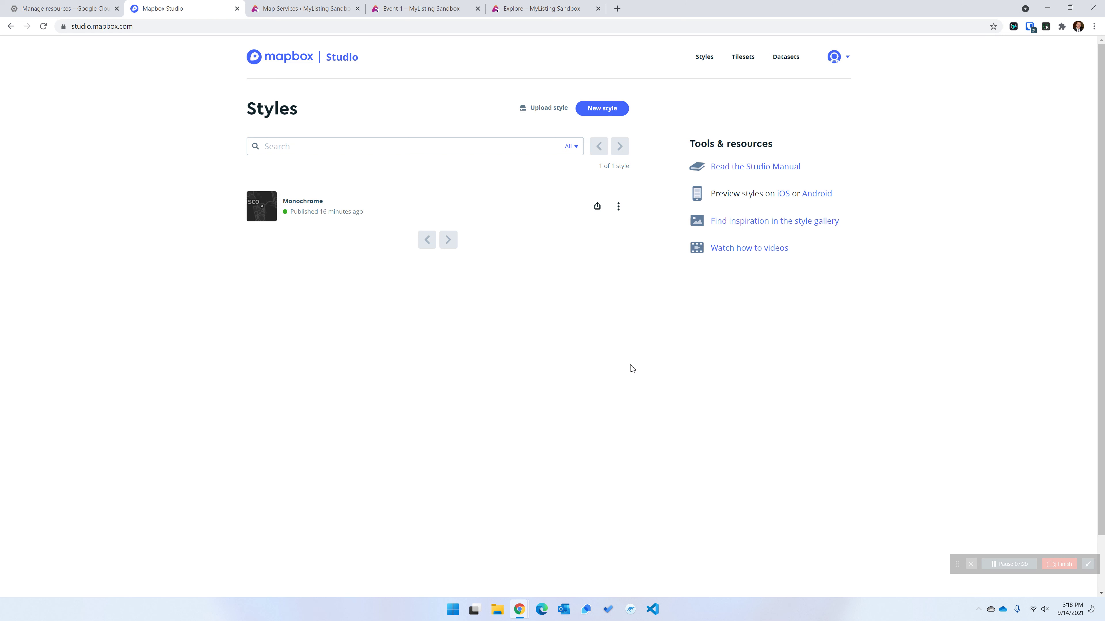
left_click(367, 431)
Create a new map style from the Monochrome template in the Dark variation and open it for customization
left_click(596, 109)
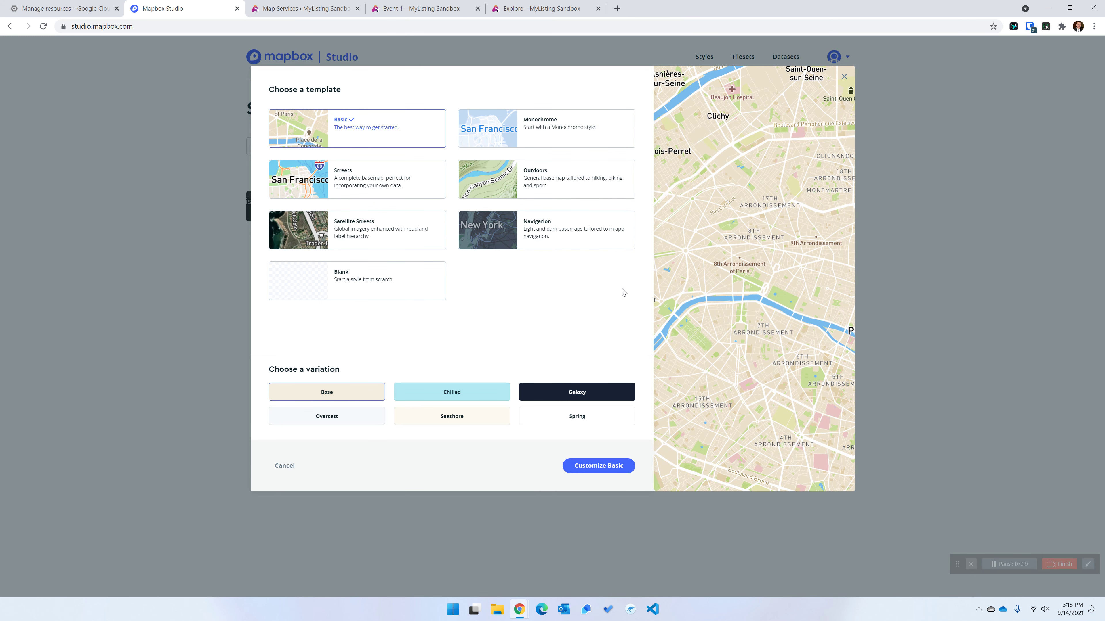
left_click(361, 281)
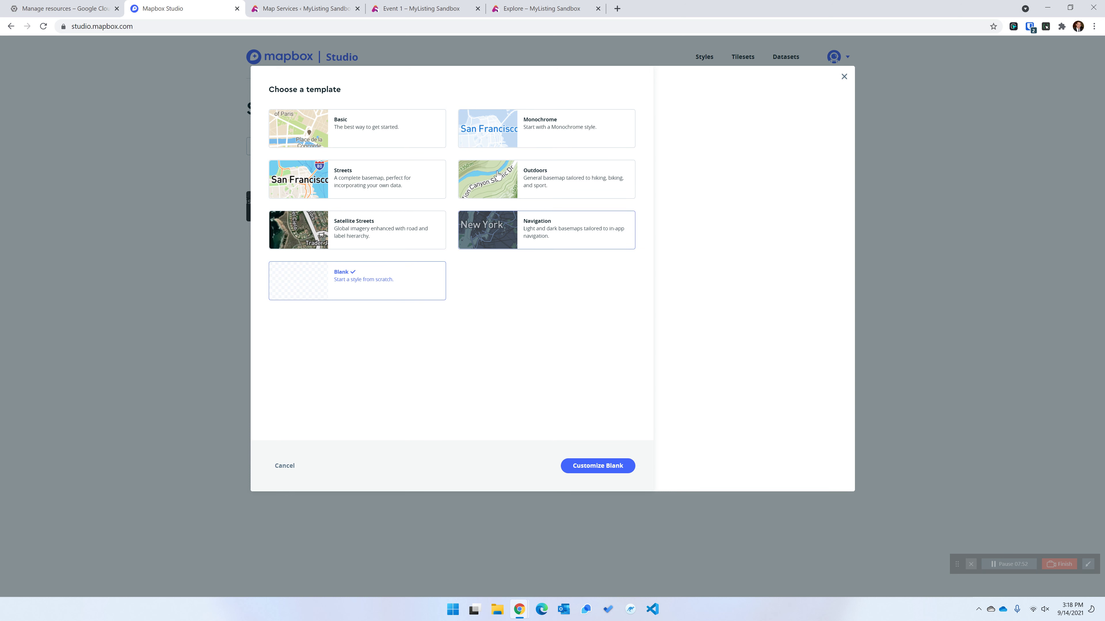
left_click(561, 131)
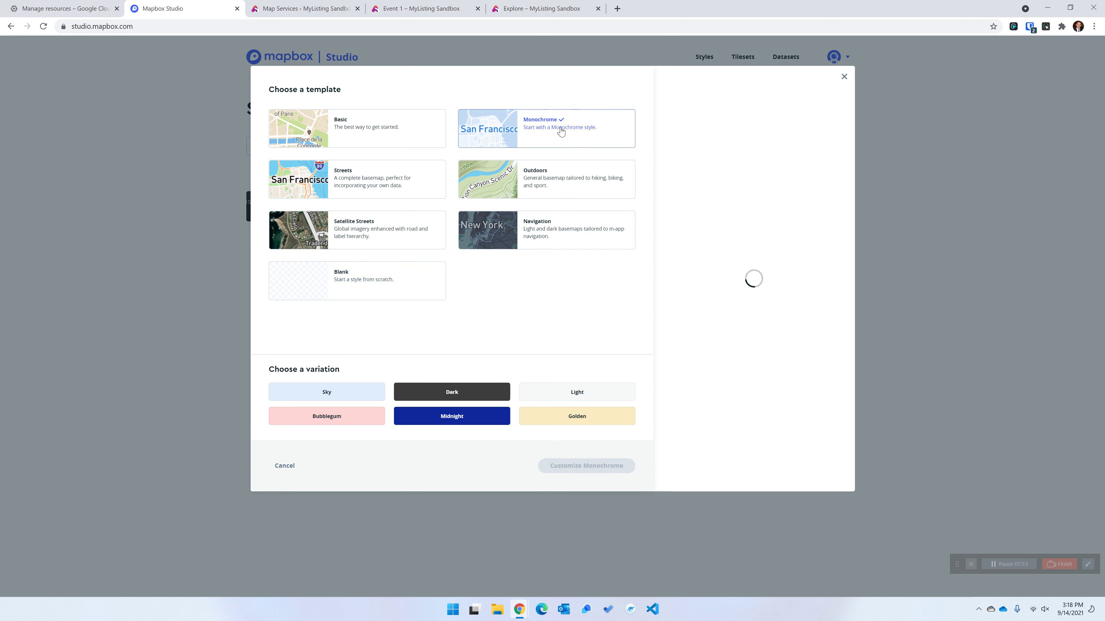
left_click(451, 392)
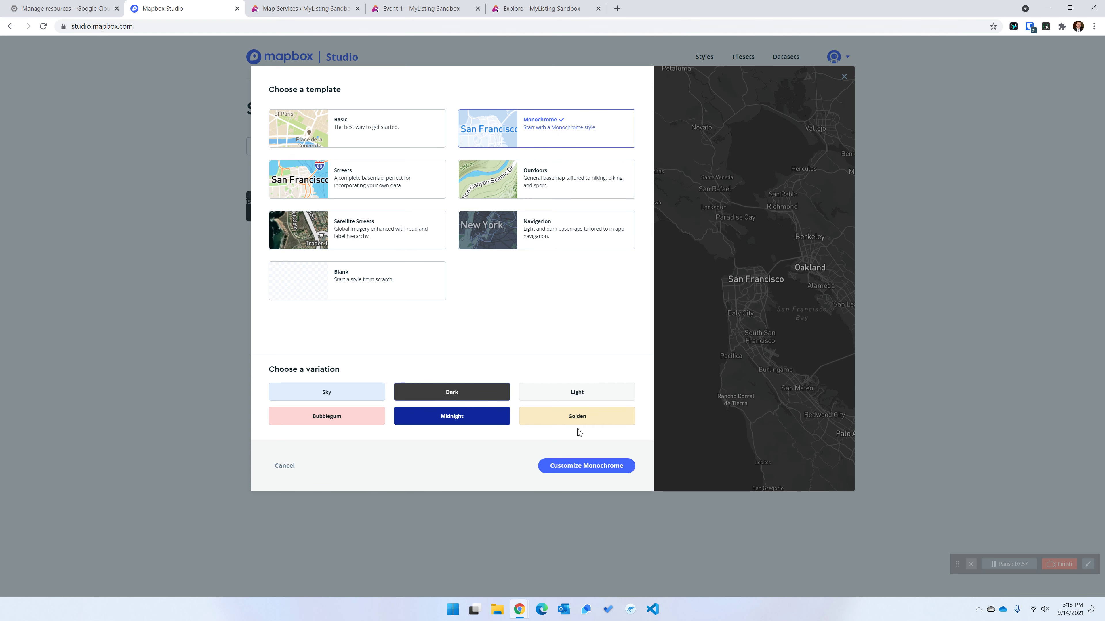
left_click(598, 466)
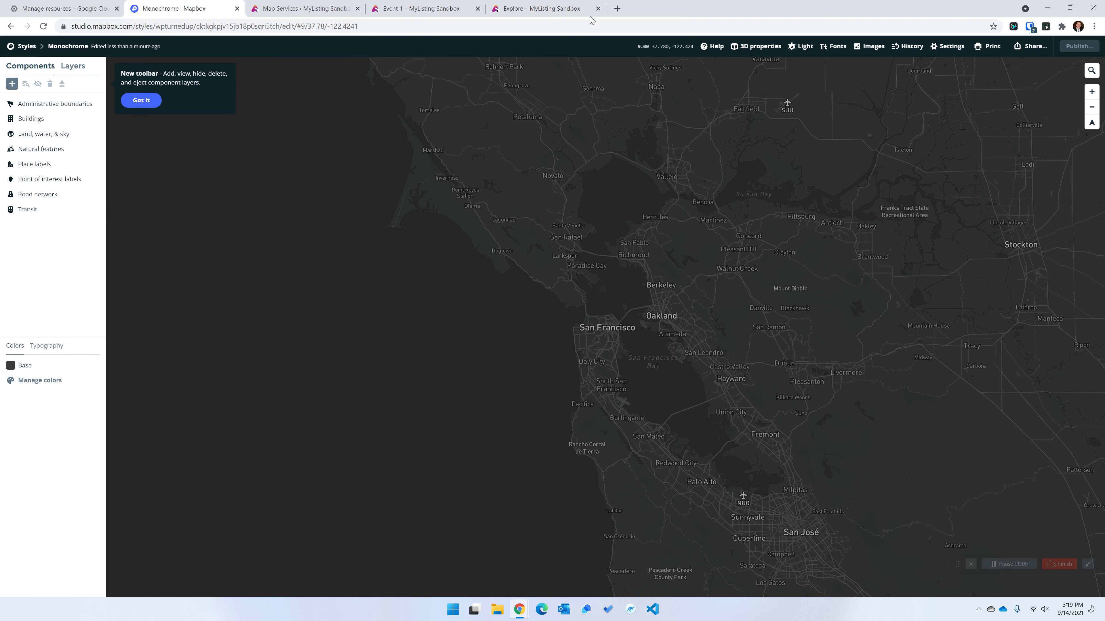
Copy the Monochrome style's production style URL, add it to the sandbox's Map Services as a custom skin labelled "MLC Sandbox", and save
left_click(1031, 49)
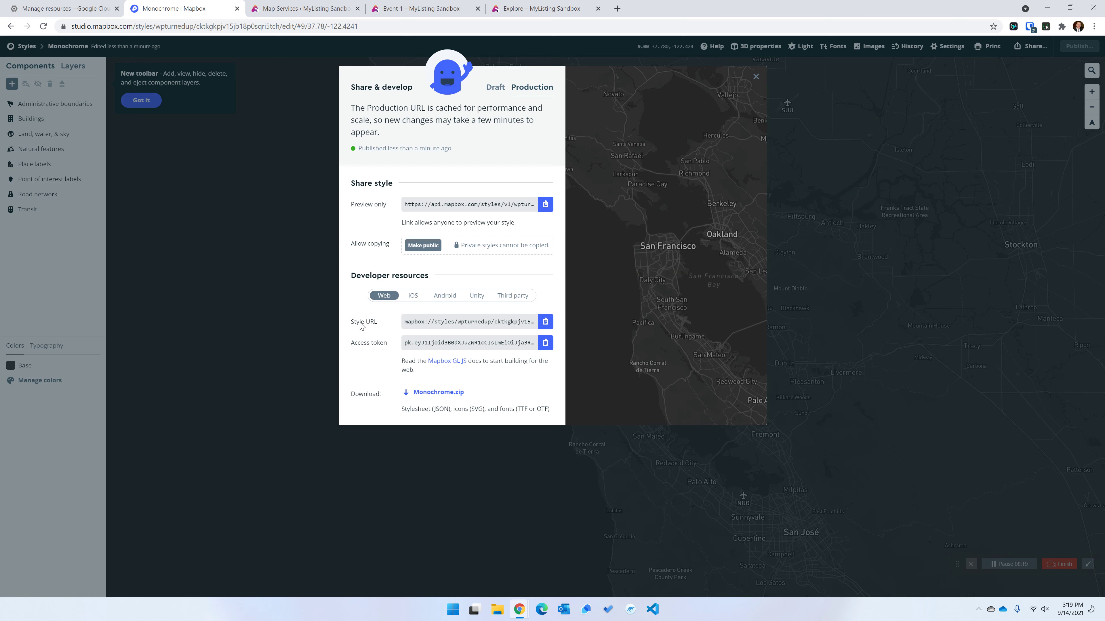
left_click(546, 324)
left_click(288, 10)
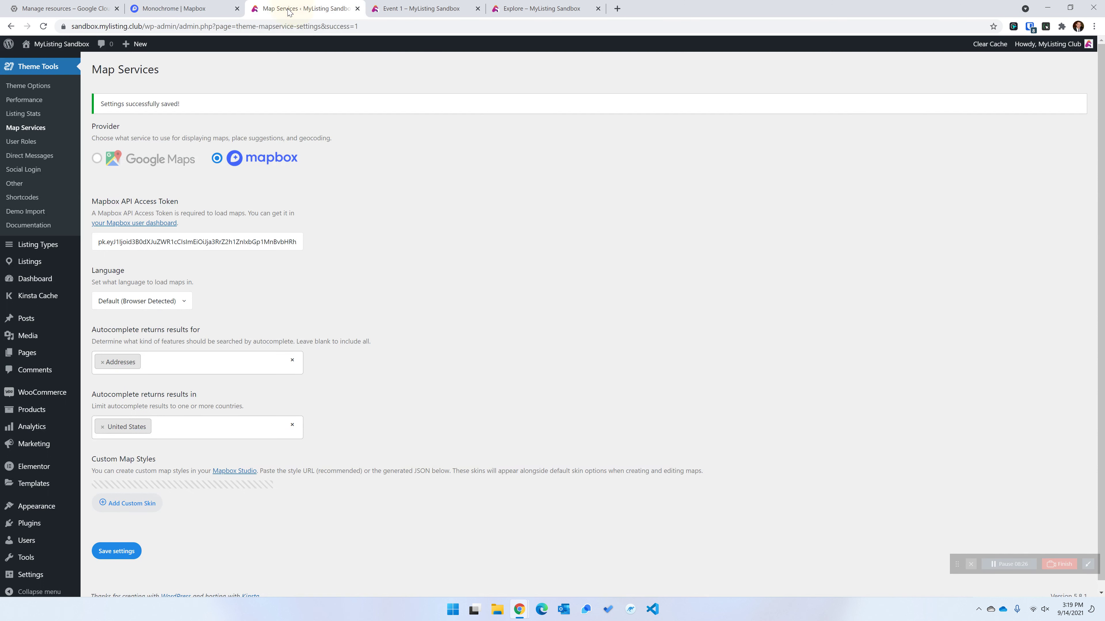
scroll(203, 453, "down", 1)
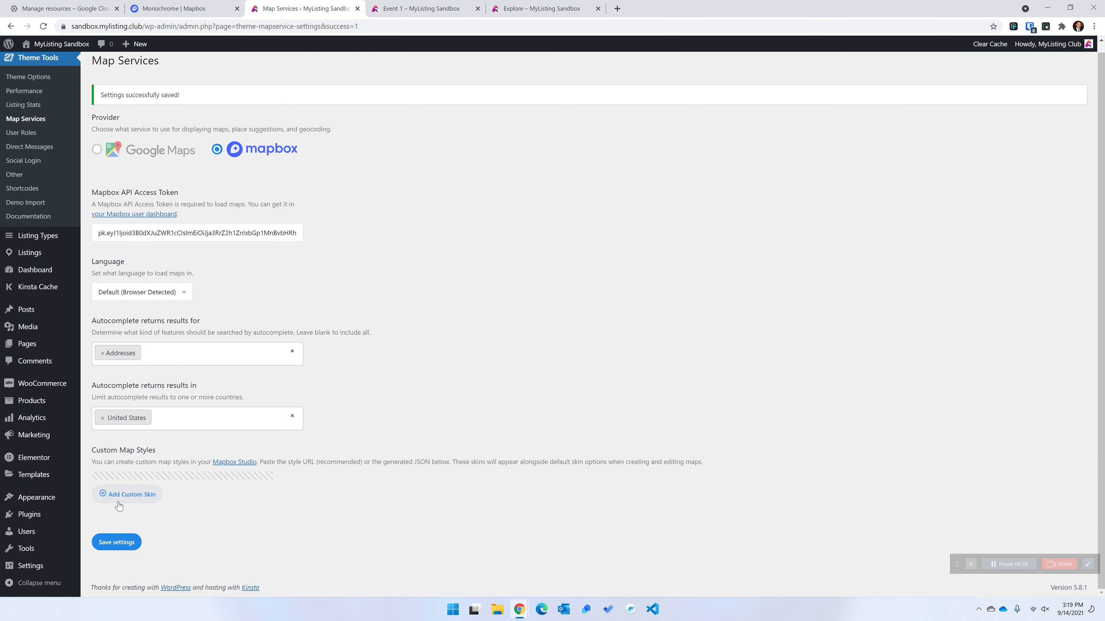
left_click(132, 498)
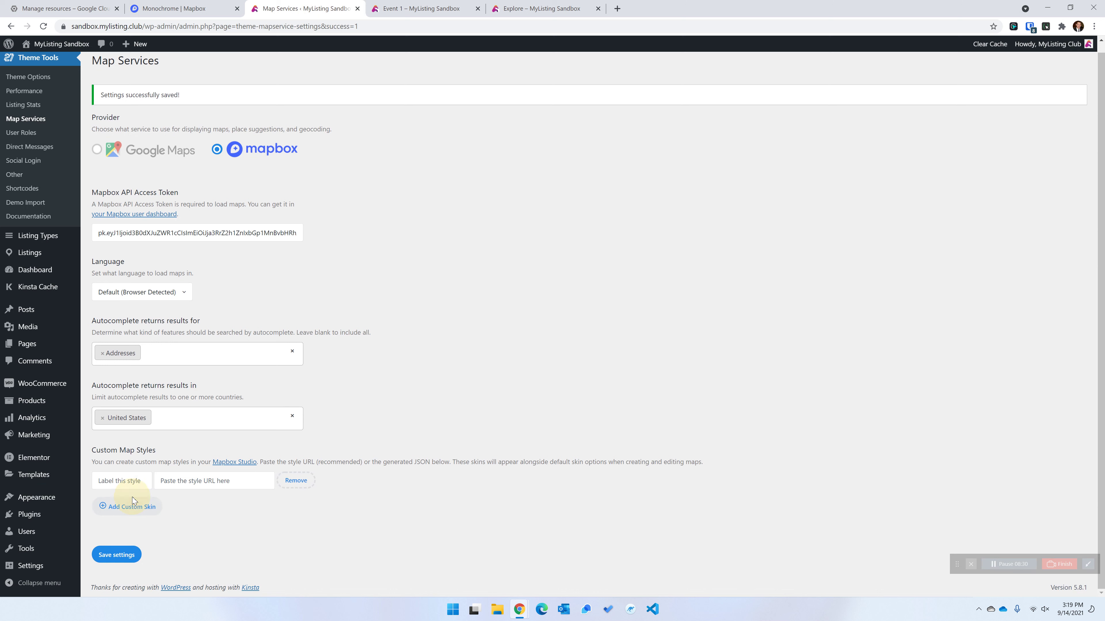
left_click(122, 484)
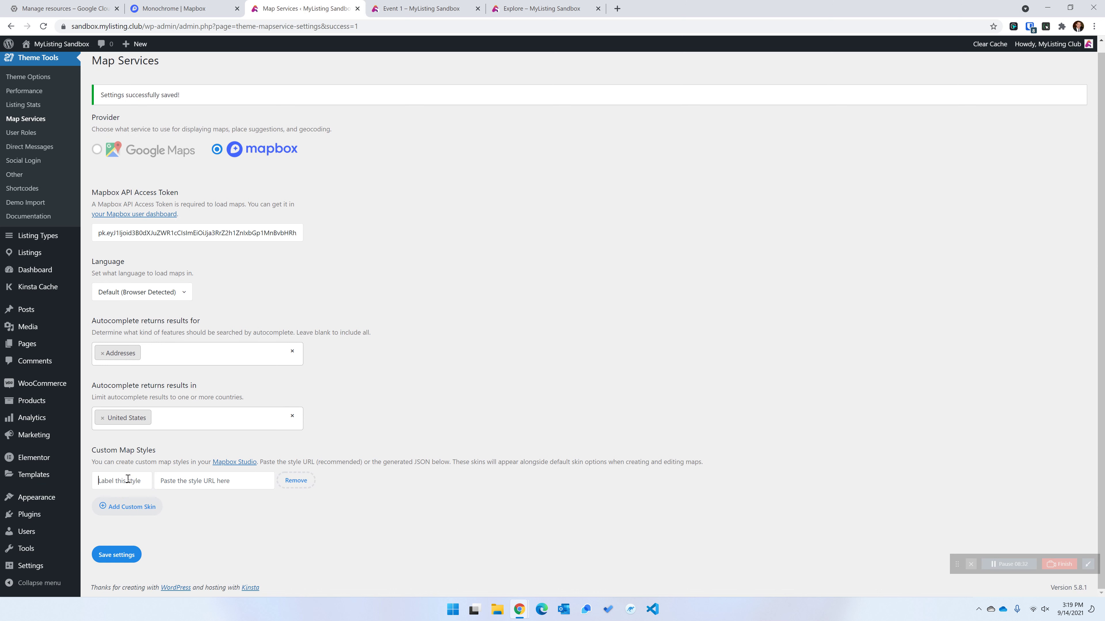
type("MLC Sandbox")
left_click(201, 485)
key("ctrl+v")
left_click(116, 555)
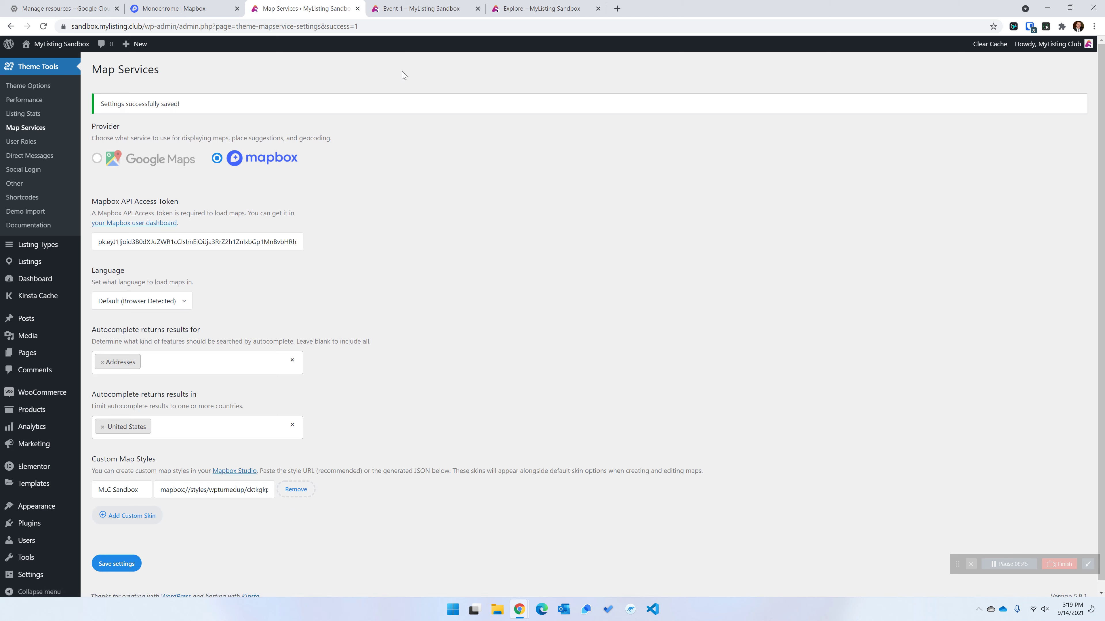
Reload the Explore page and the Event 1 listing to check which map style each one uses
left_click(518, 13)
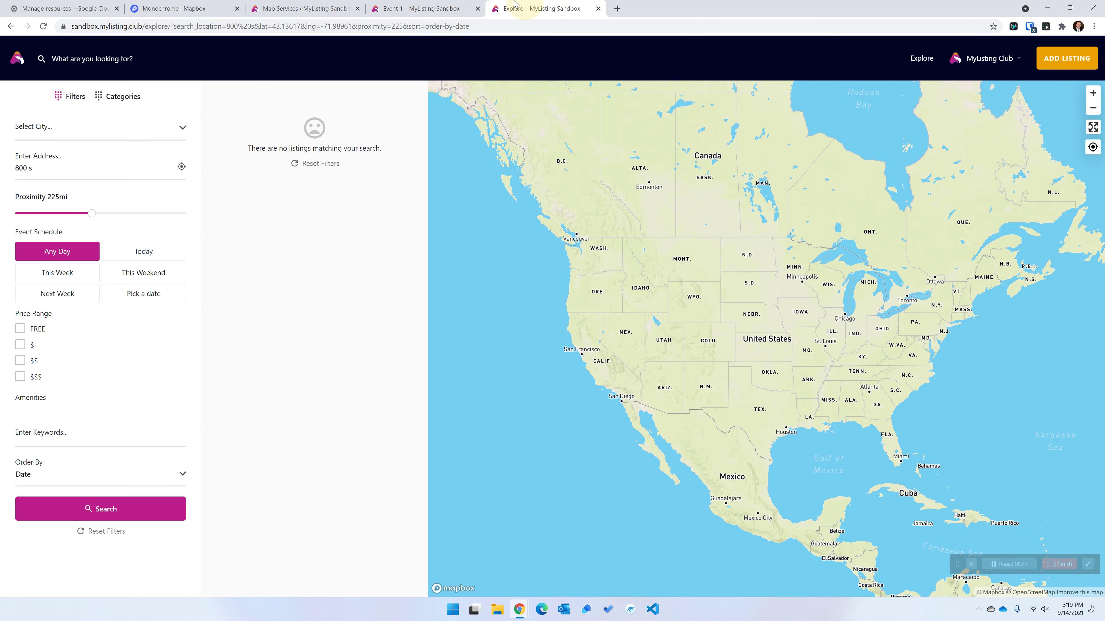
left_click(44, 26)
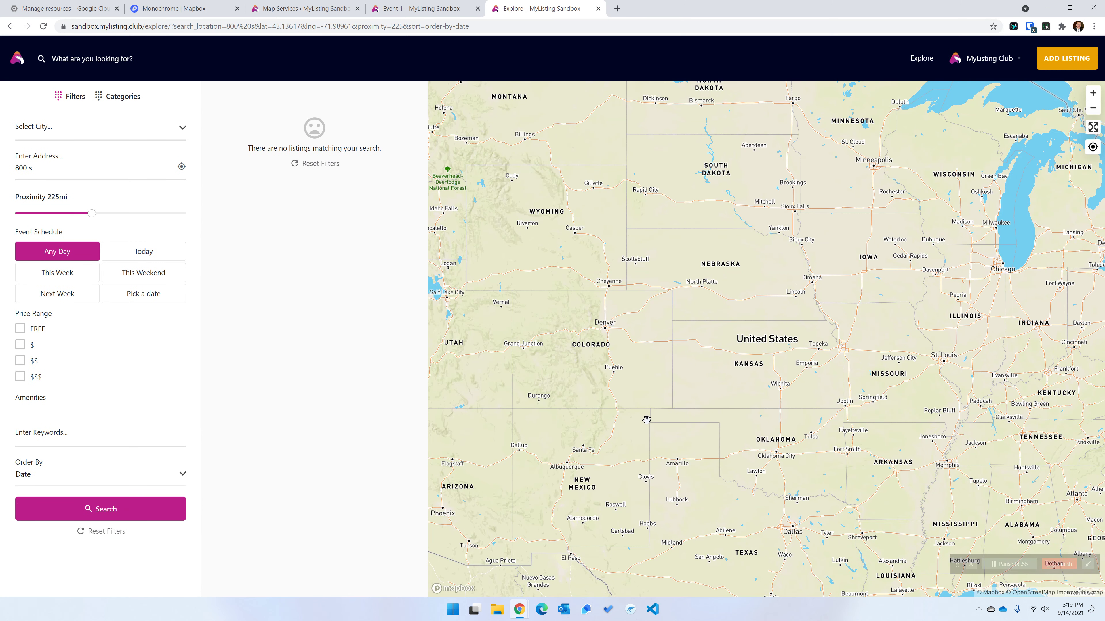
left_click(443, 4)
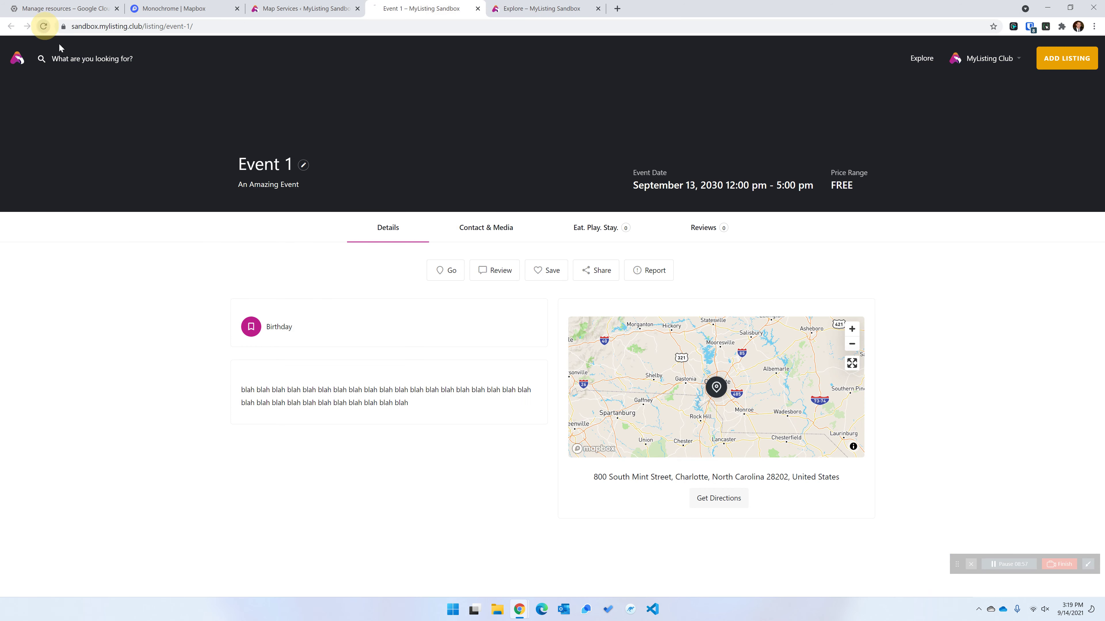
left_click(44, 26)
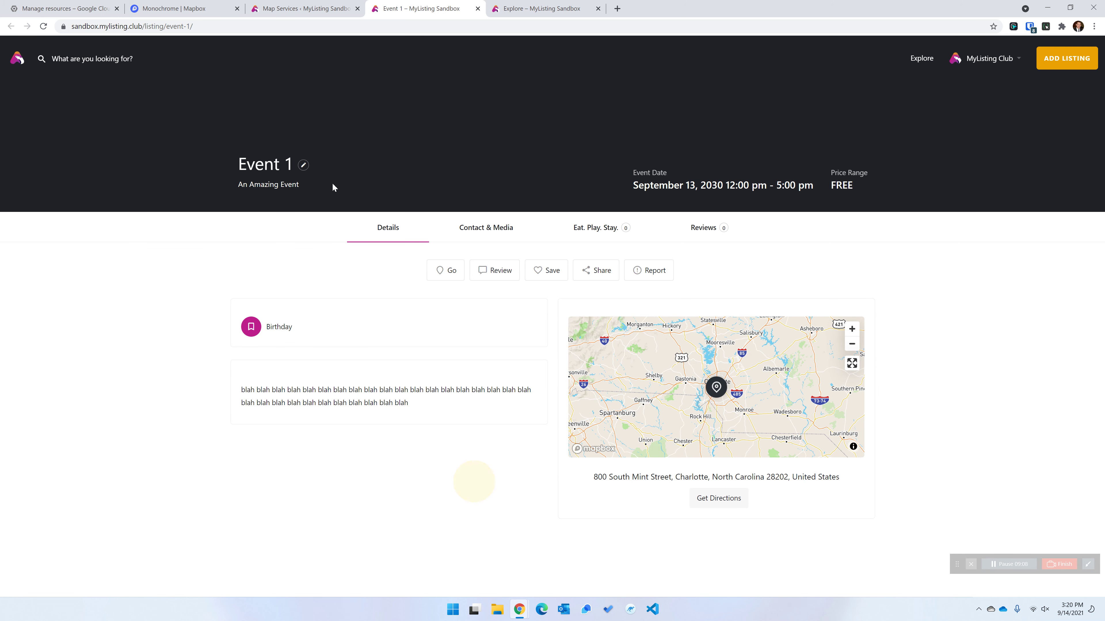
Open the sandbox's Listing Types list in a new tab and open the Event listing type for editing
left_click(320, 3)
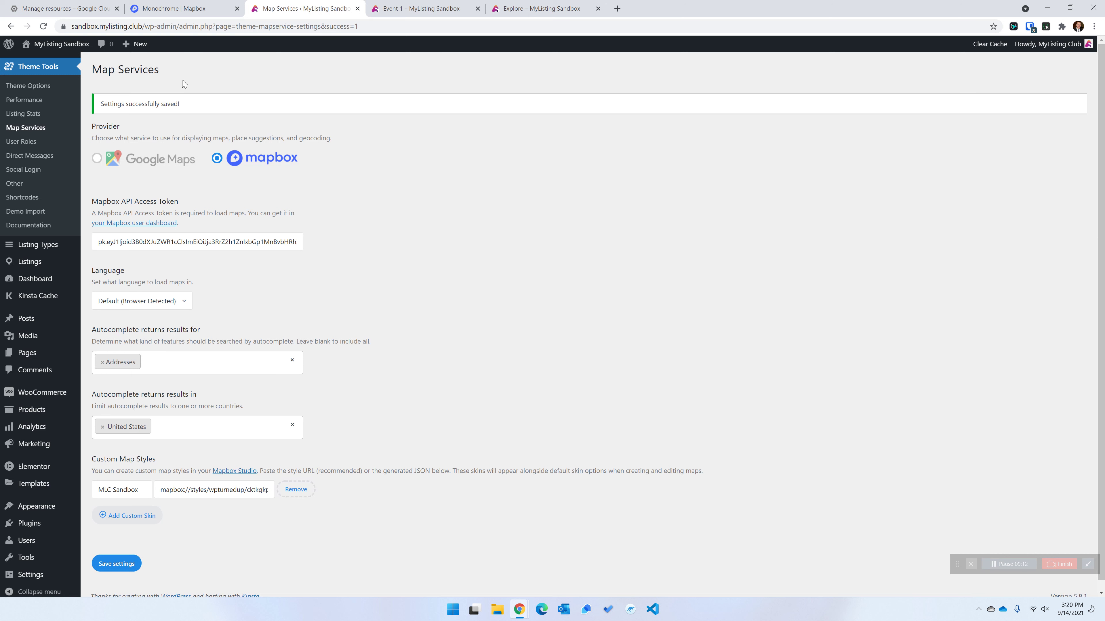
right_click(51, 250)
left_click(84, 257)
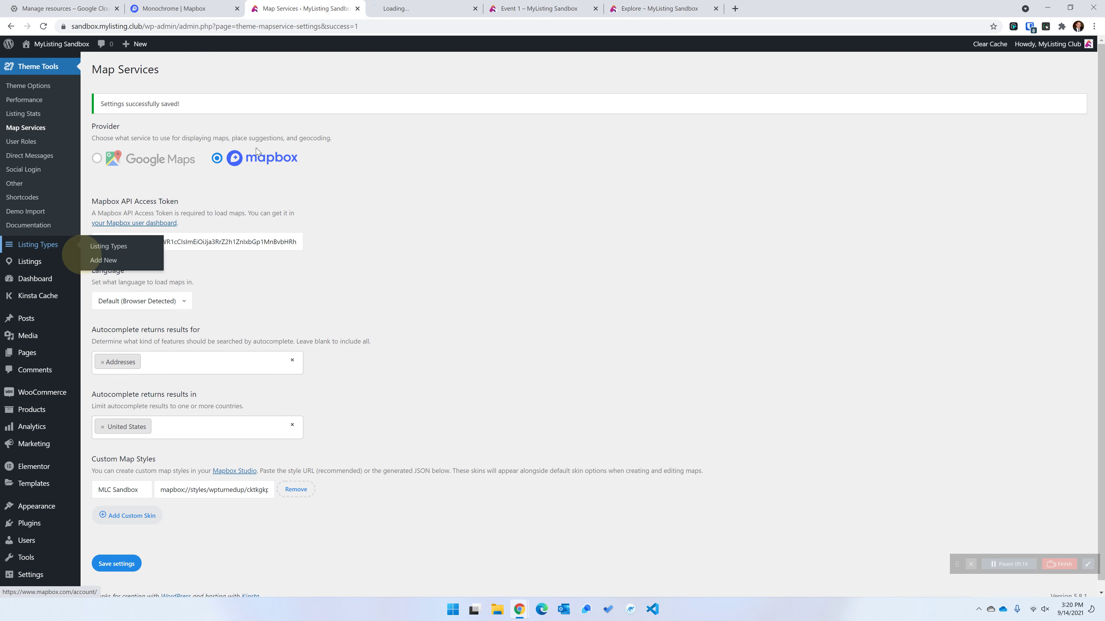
key("ctrl+Tab")
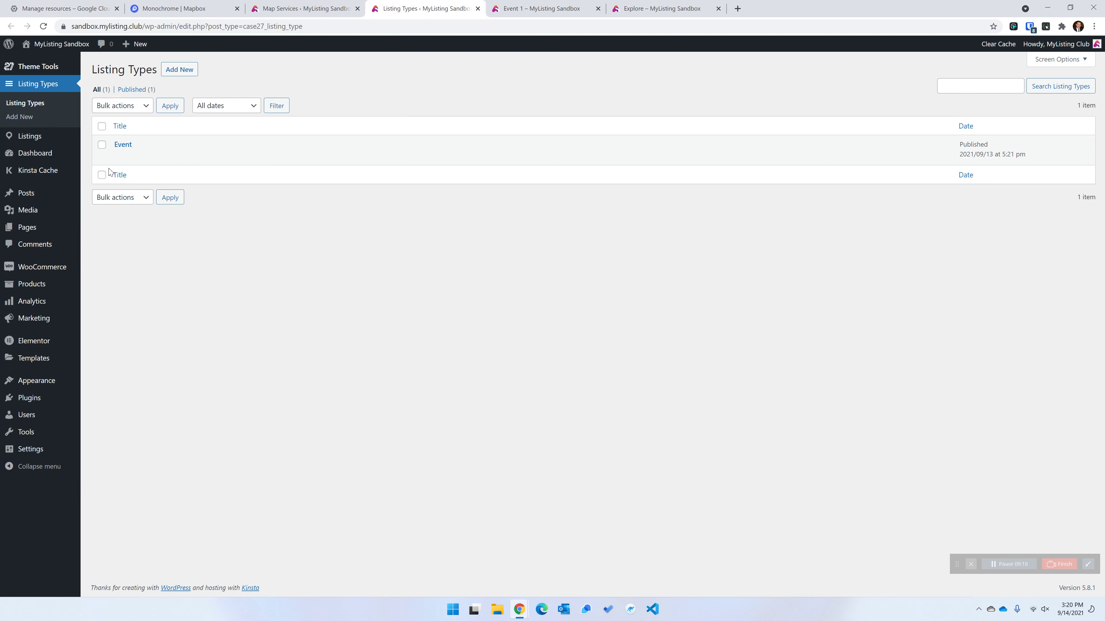
left_click(119, 155)
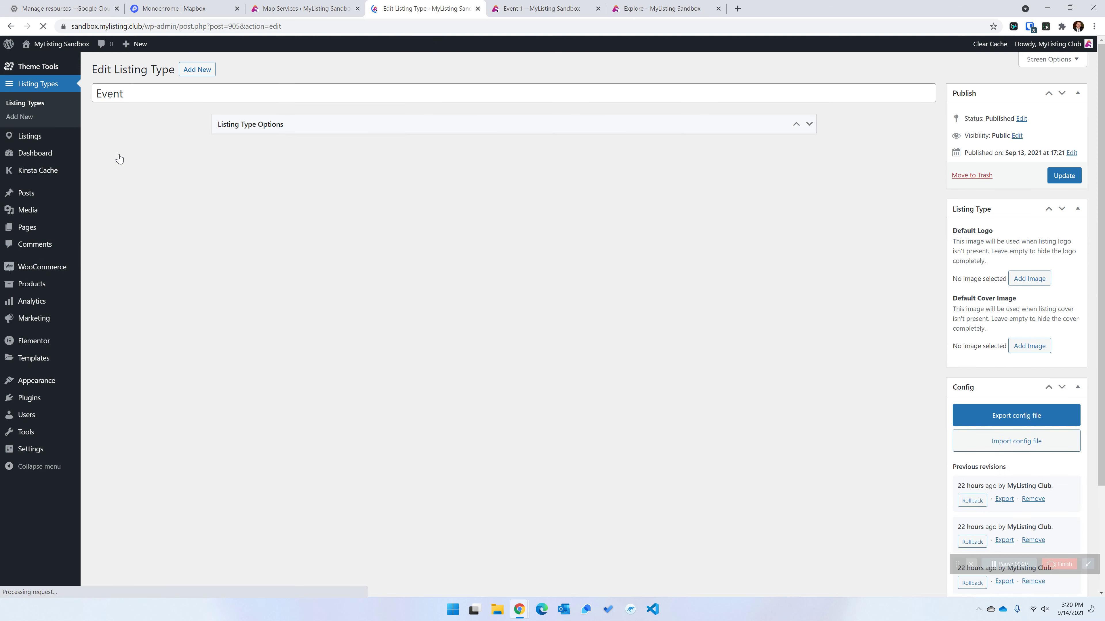
Set the map skin of the Event type's Address field to MLC Sandbox
left_click(393, 174)
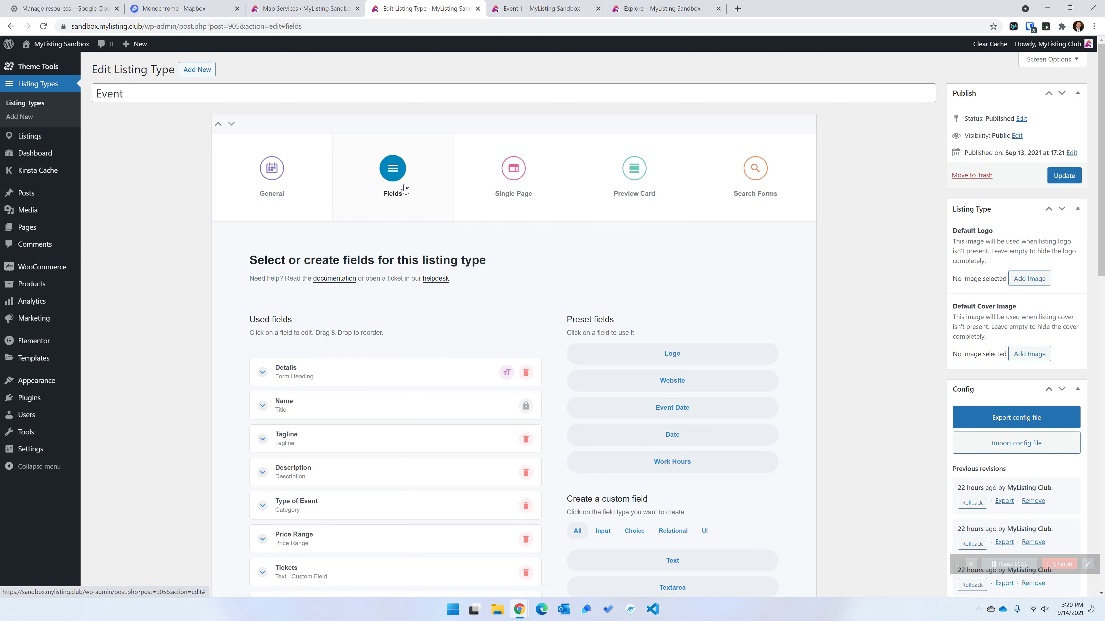
scroll(400, 187, "down", 8)
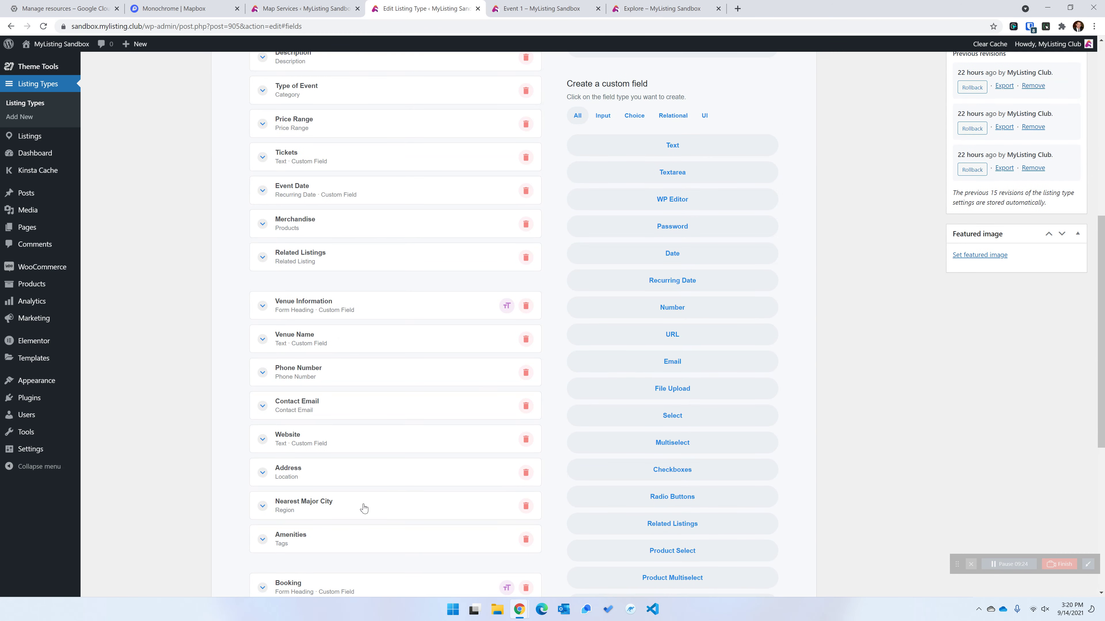
scroll(369, 496, "down", 2)
scroll(329, 411, "down", 2)
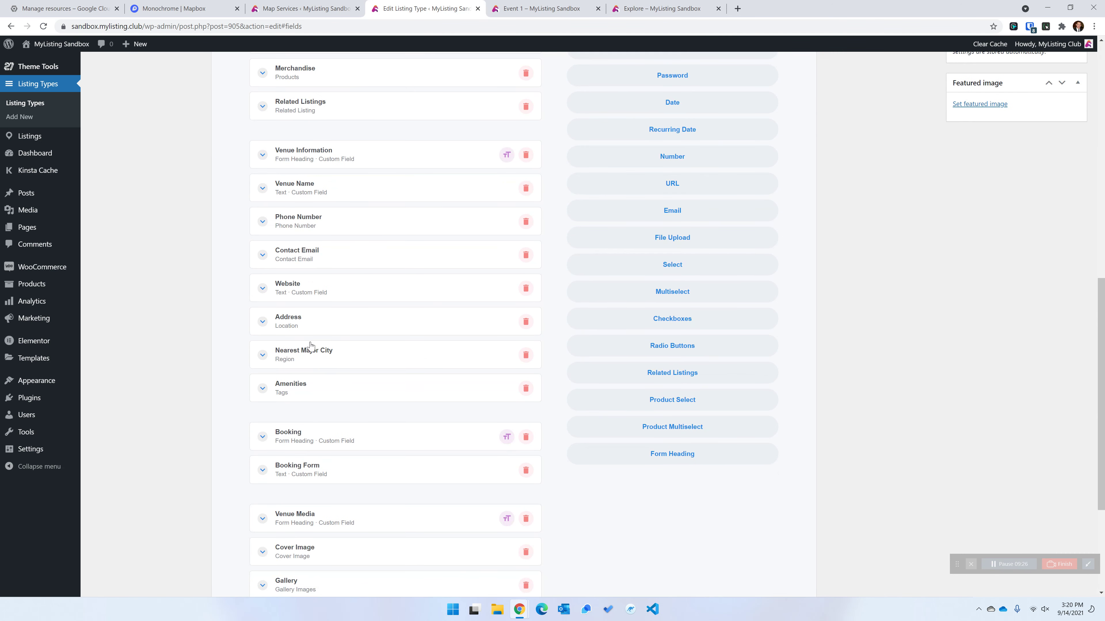
left_click(311, 326)
scroll(313, 329, "down", 2)
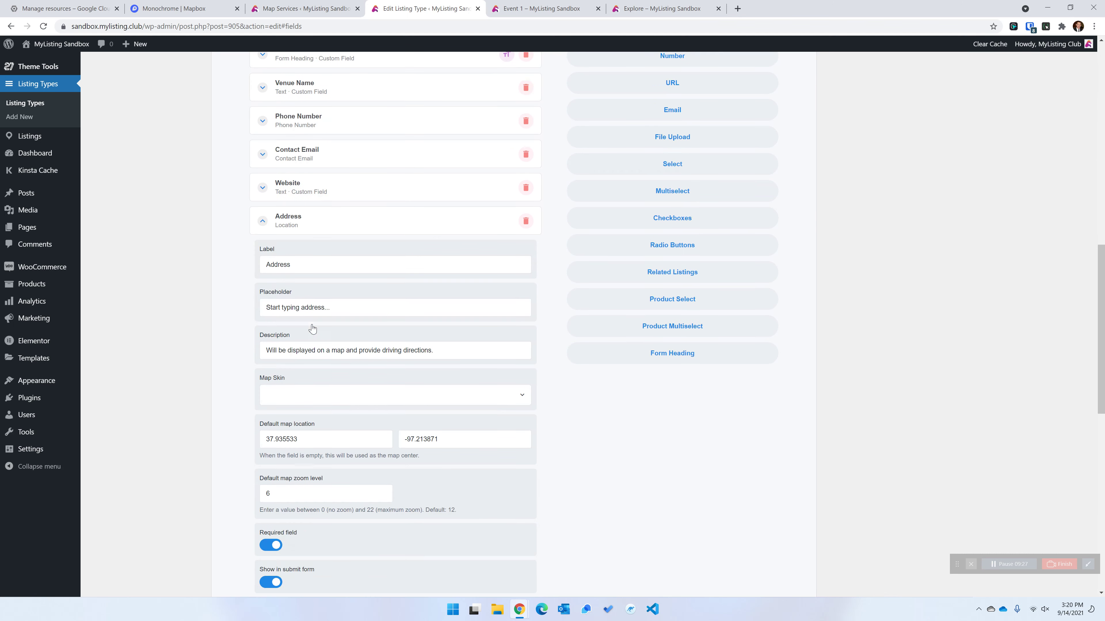
left_click(285, 390)
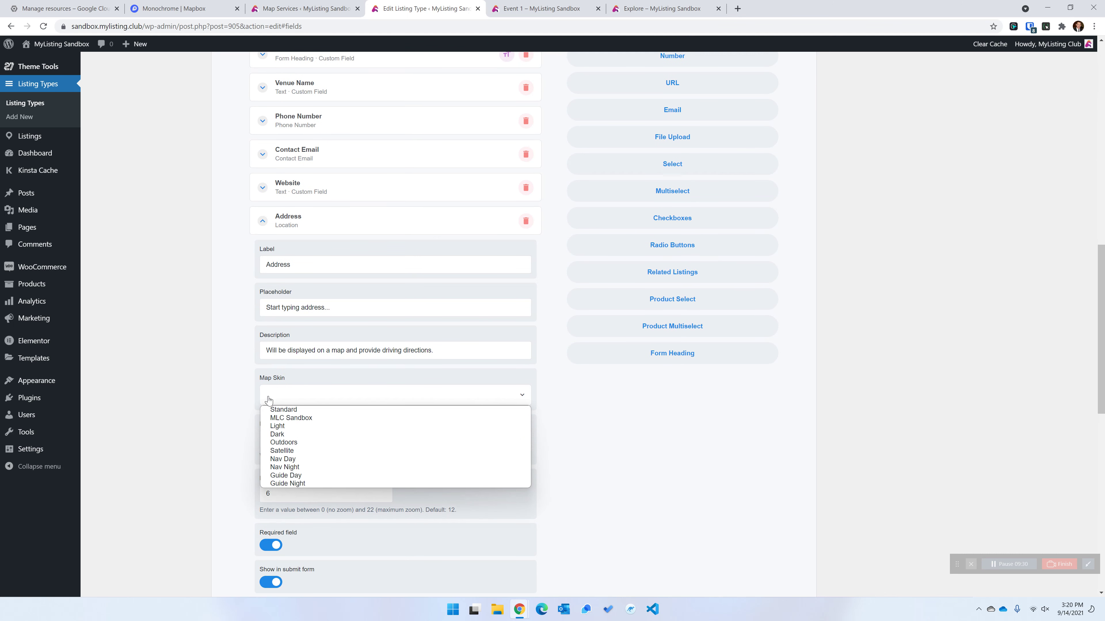
left_click(285, 420)
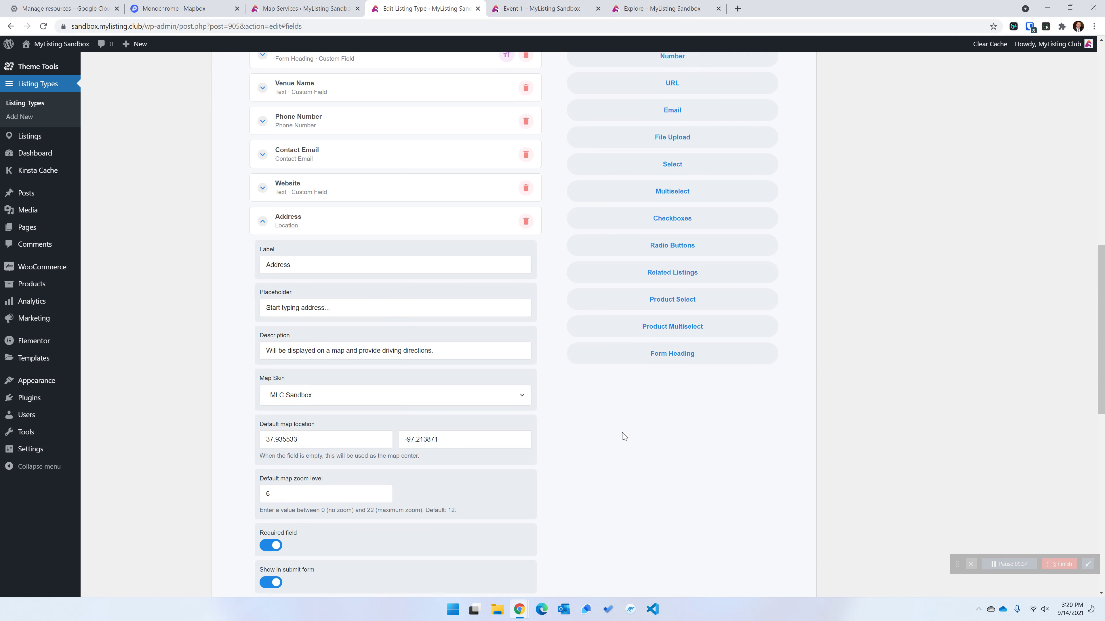
Set the map skin of the preview card's quick view to MLC Sandbox and update the Event listing type
scroll(543, 484, "up", 2)
scroll(542, 484, "up", 12)
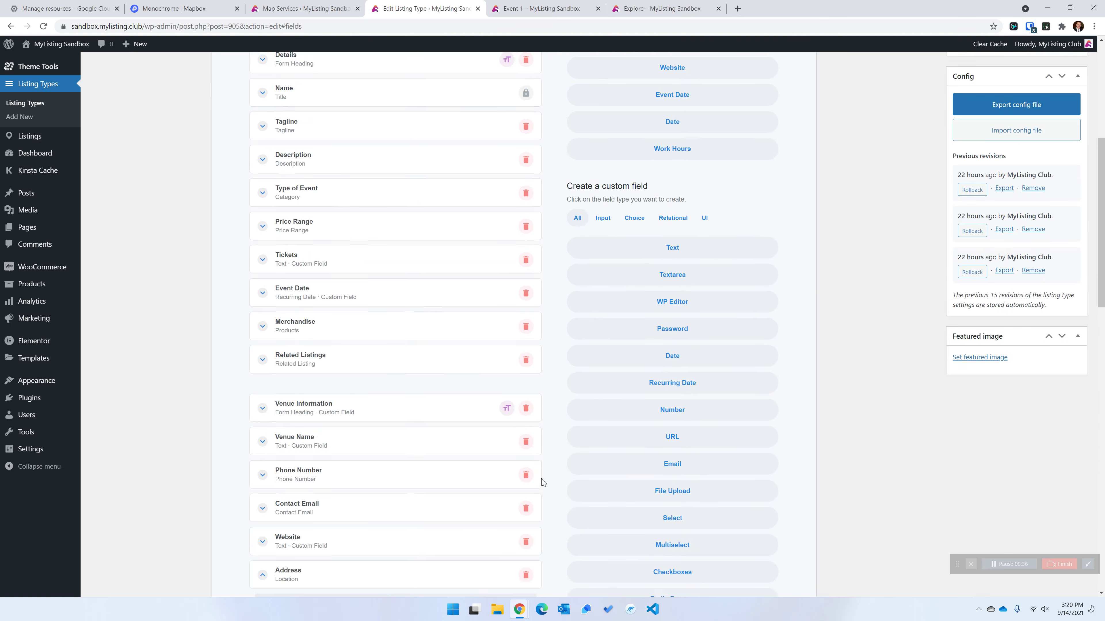
scroll(542, 483, "up", 3)
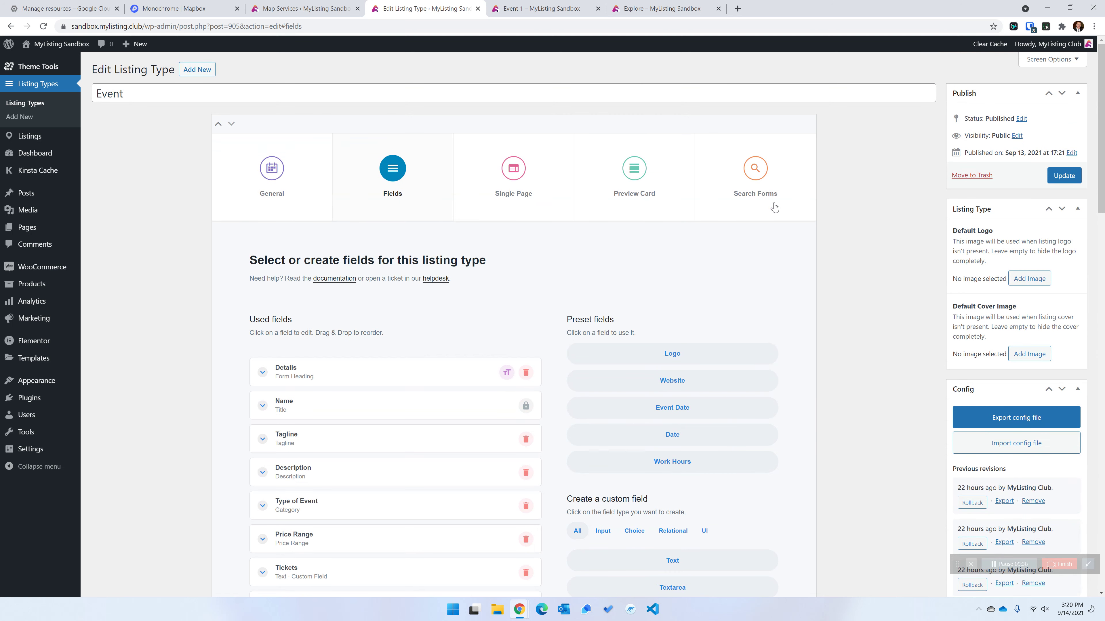
left_click(642, 176)
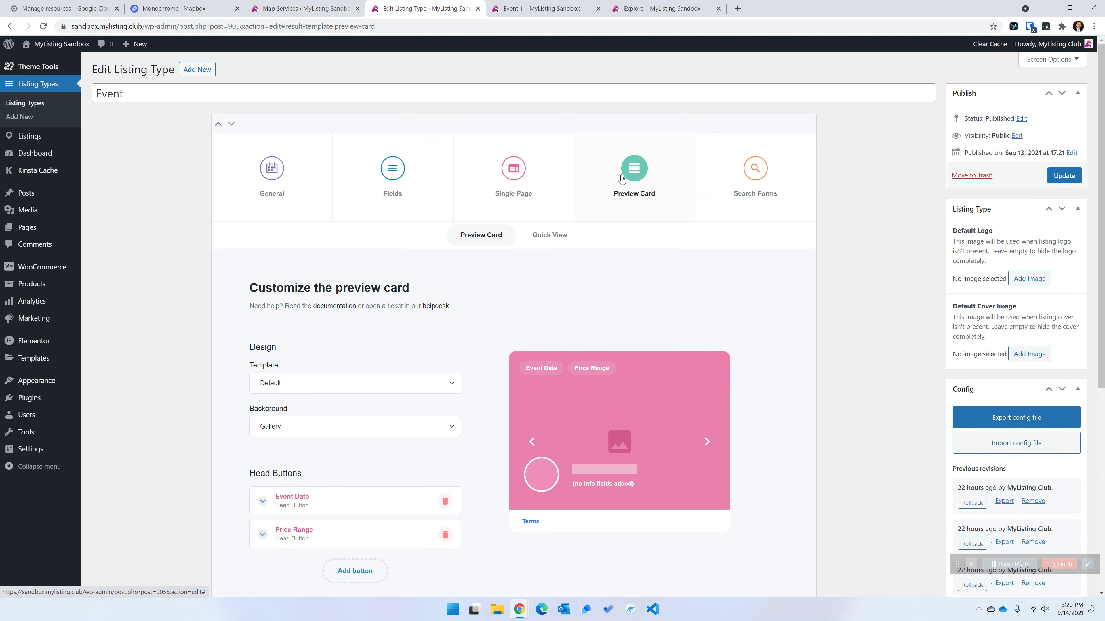
left_click(550, 237)
scroll(343, 278, "down", 2)
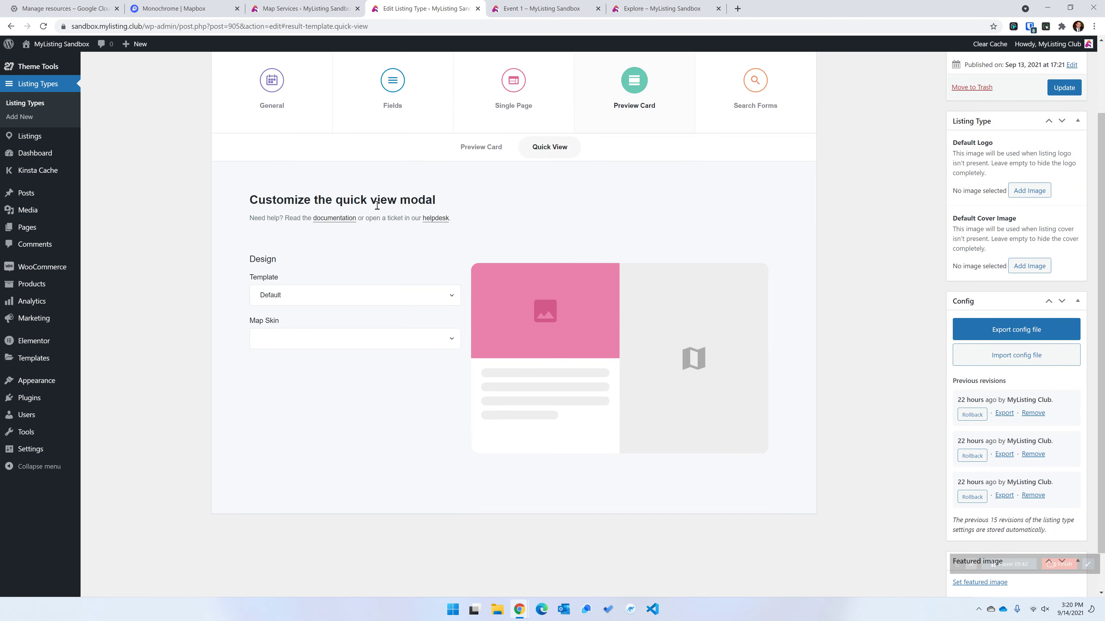
left_click(286, 344)
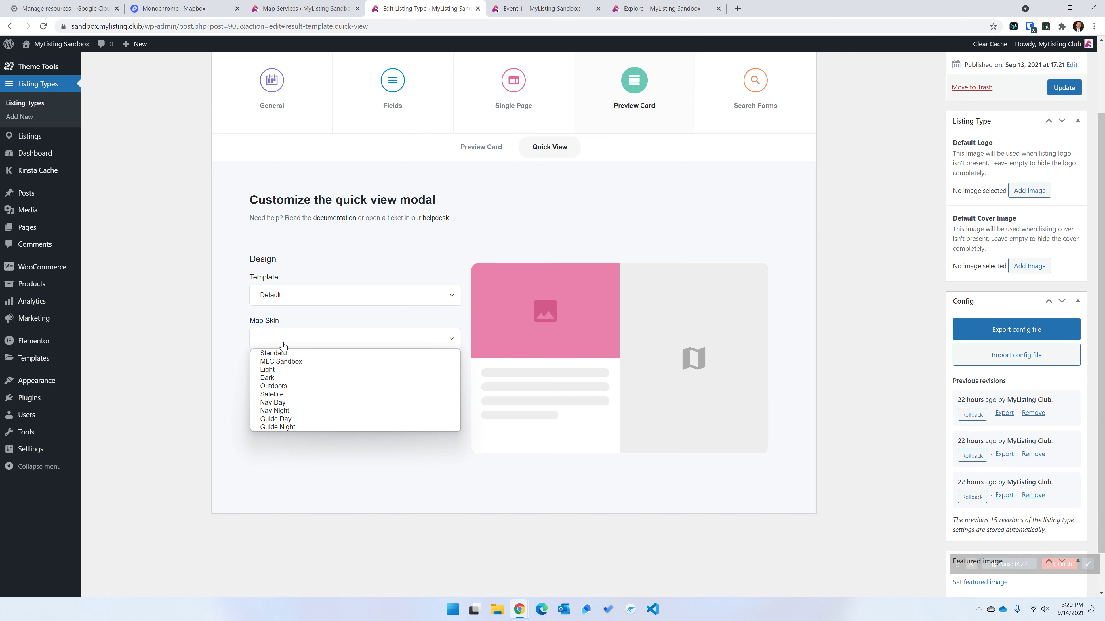
left_click(292, 364)
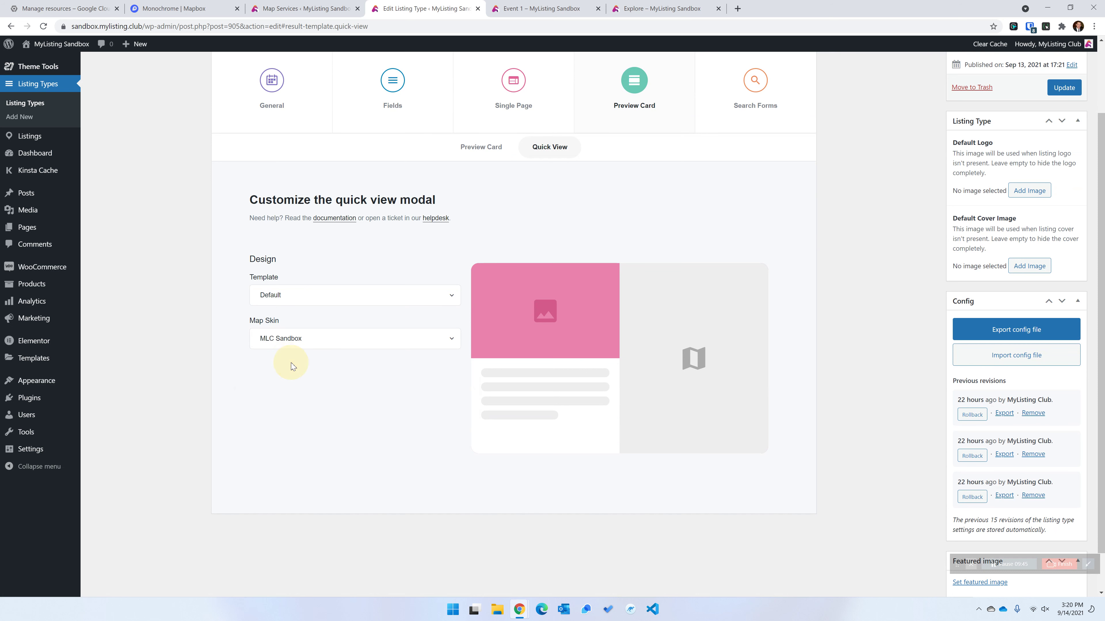
left_click(1047, 92)
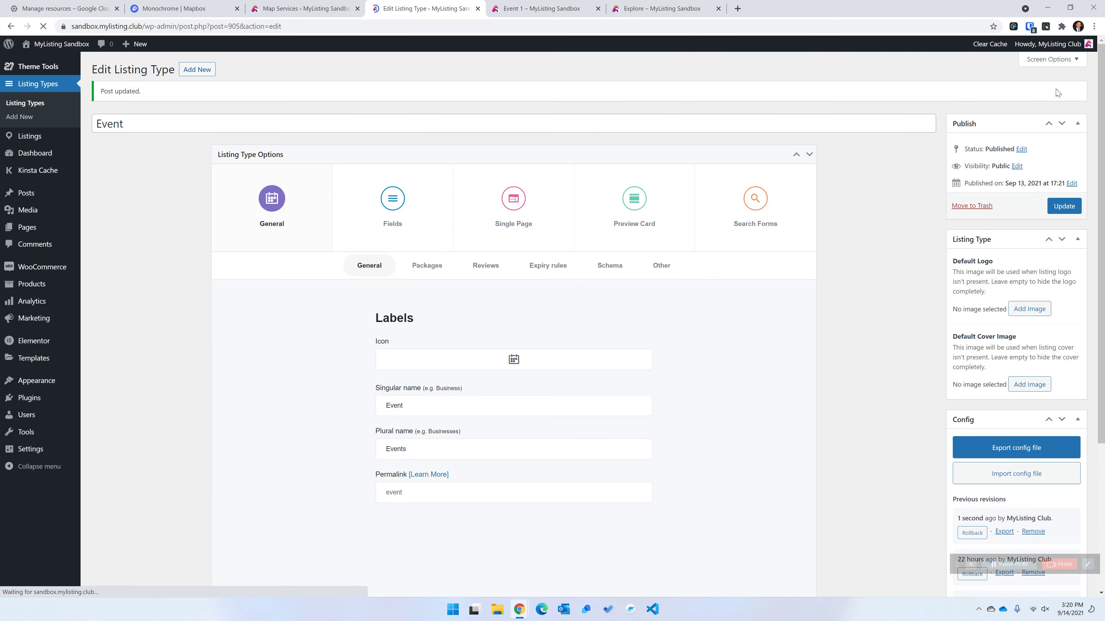
Reload the Event 1 listing and check its map against the updated Event listing type
left_click(540, 8)
left_click(168, 225)
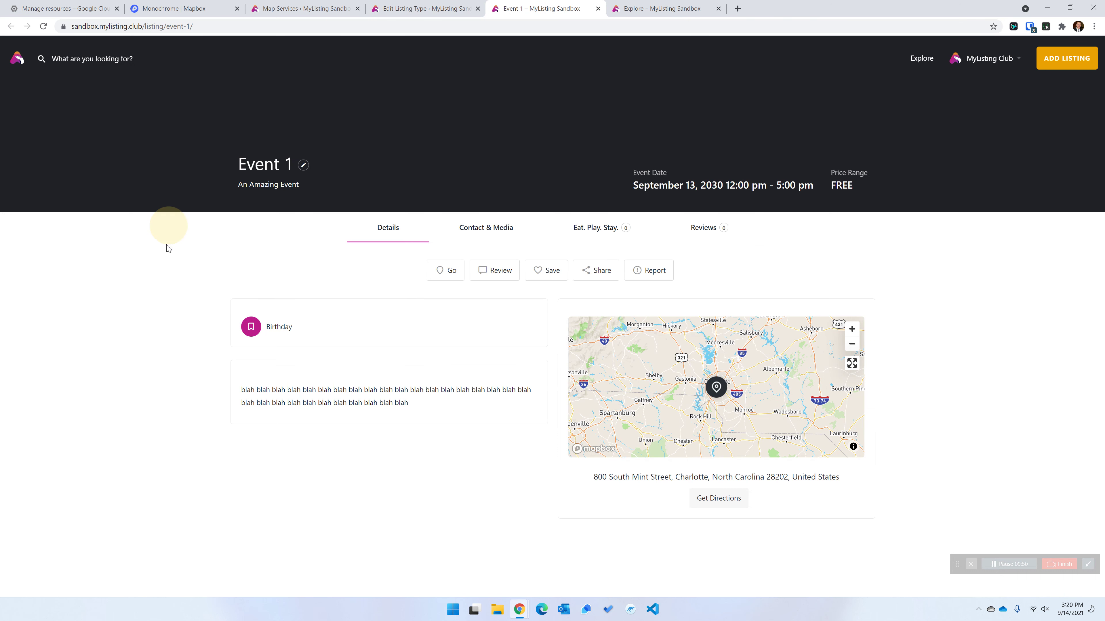
left_click(43, 26)
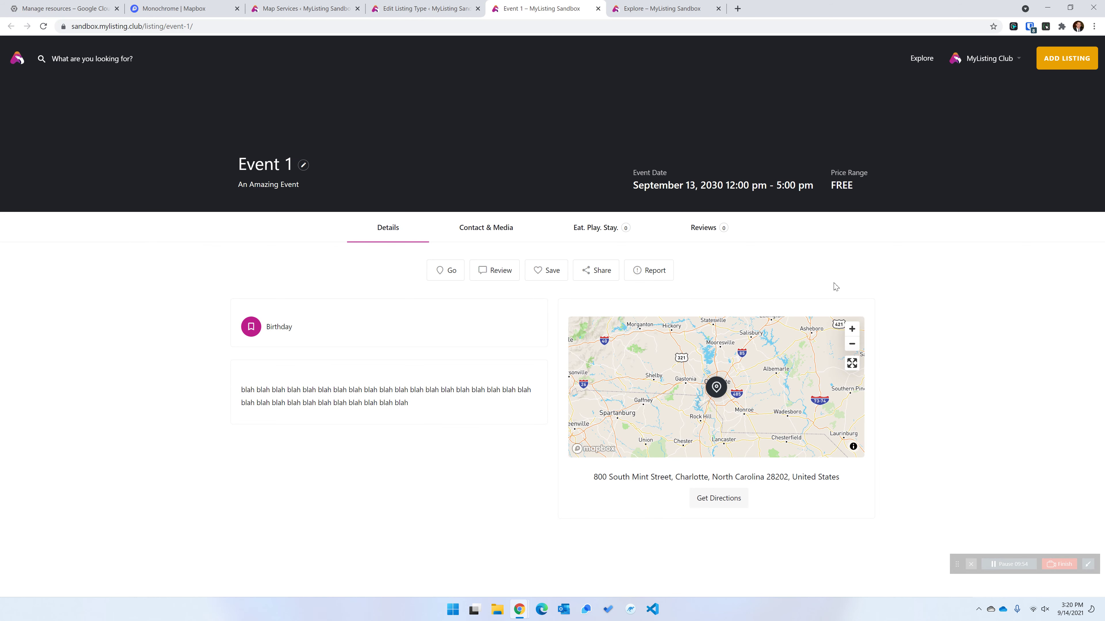
left_click(404, 4)
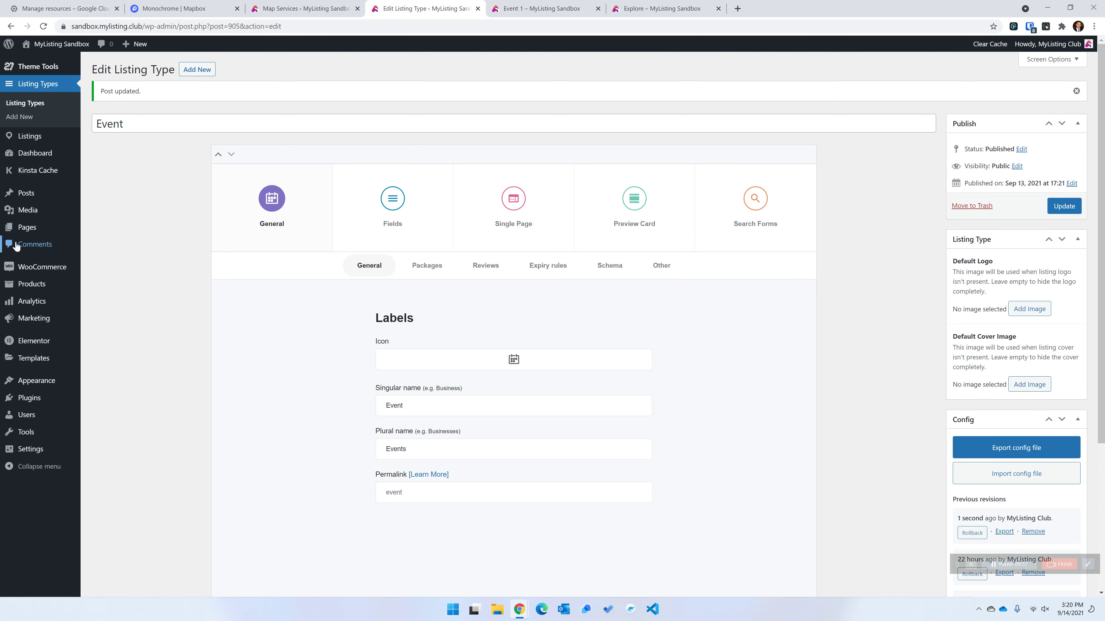
left_click(521, 9)
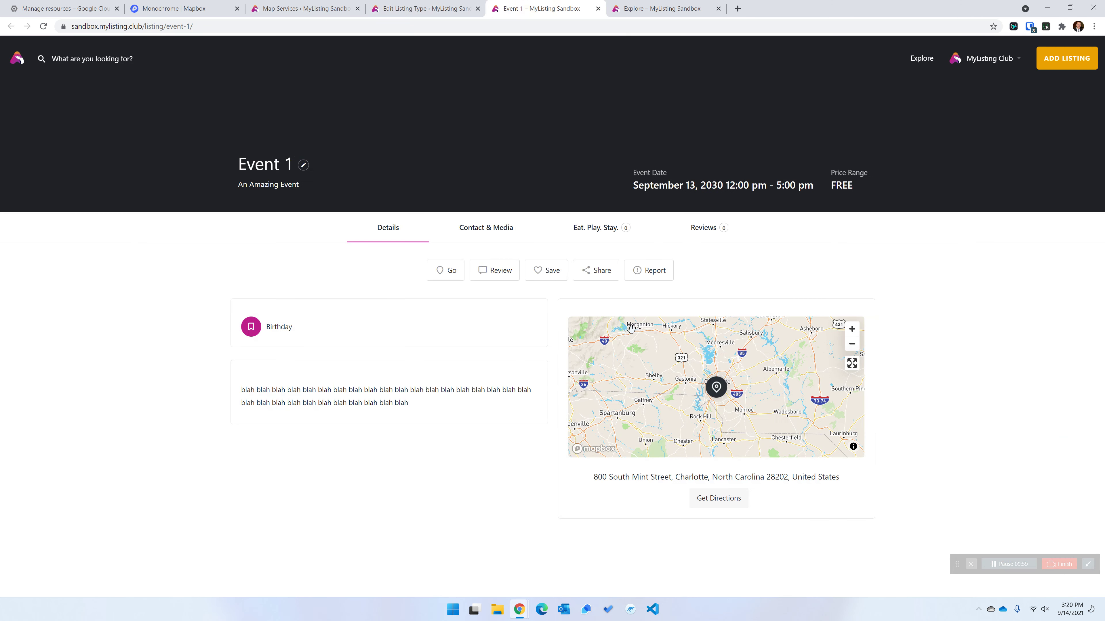
left_click(386, 3)
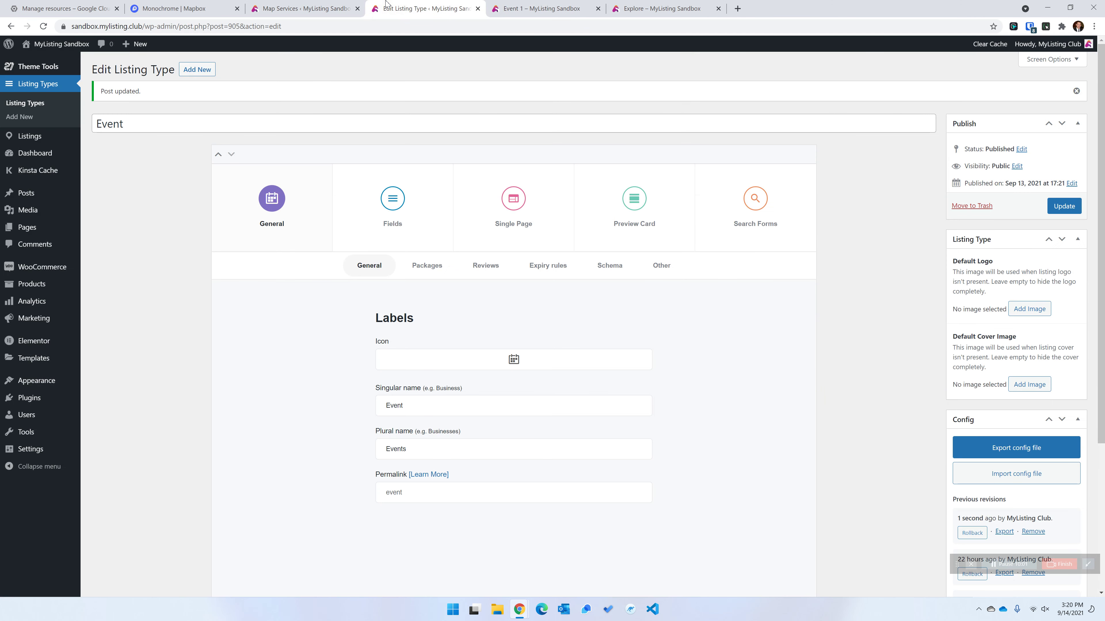
left_click(503, 4)
Force a hard reload of the Event 1 listing using the browser's developer tools, and close them
right_click(108, 328)
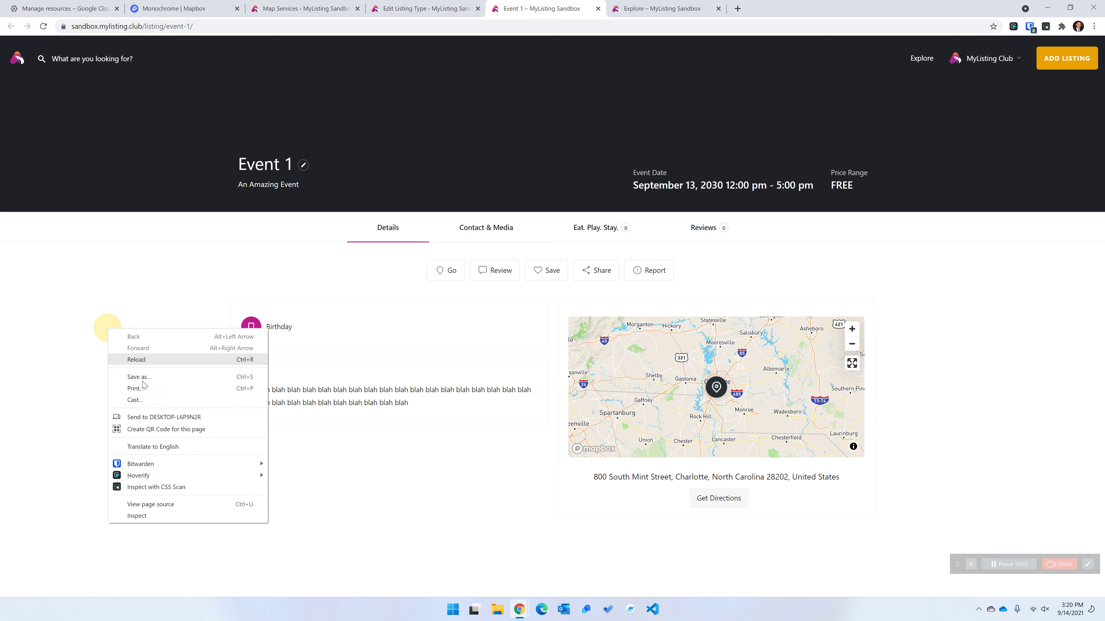
left_click(144, 515)
right_click(43, 26)
left_click(54, 65)
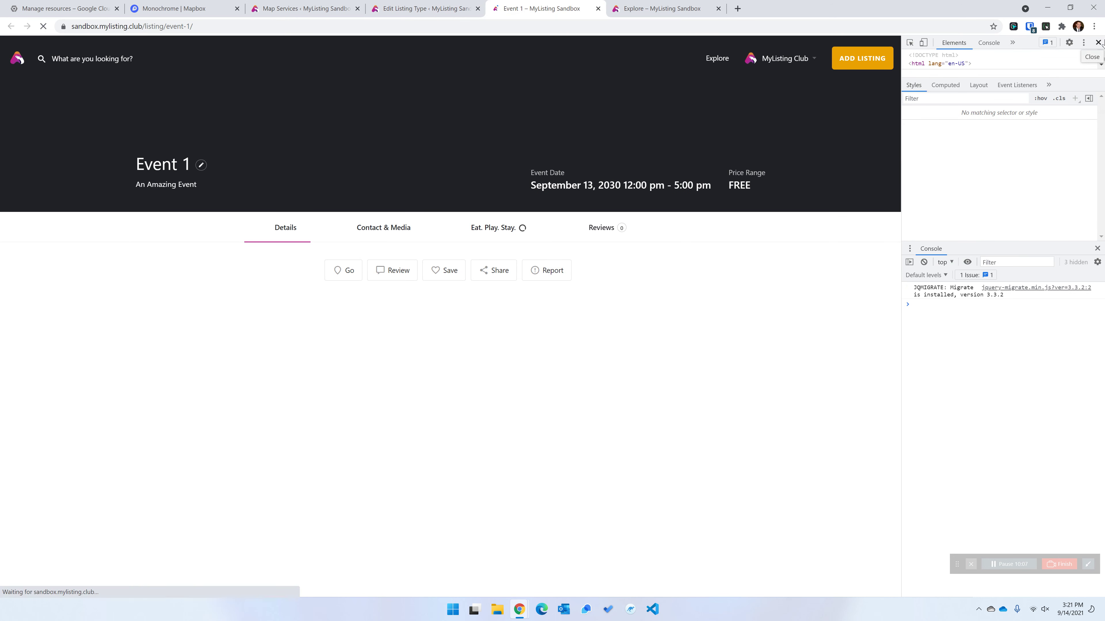
left_click(1098, 42)
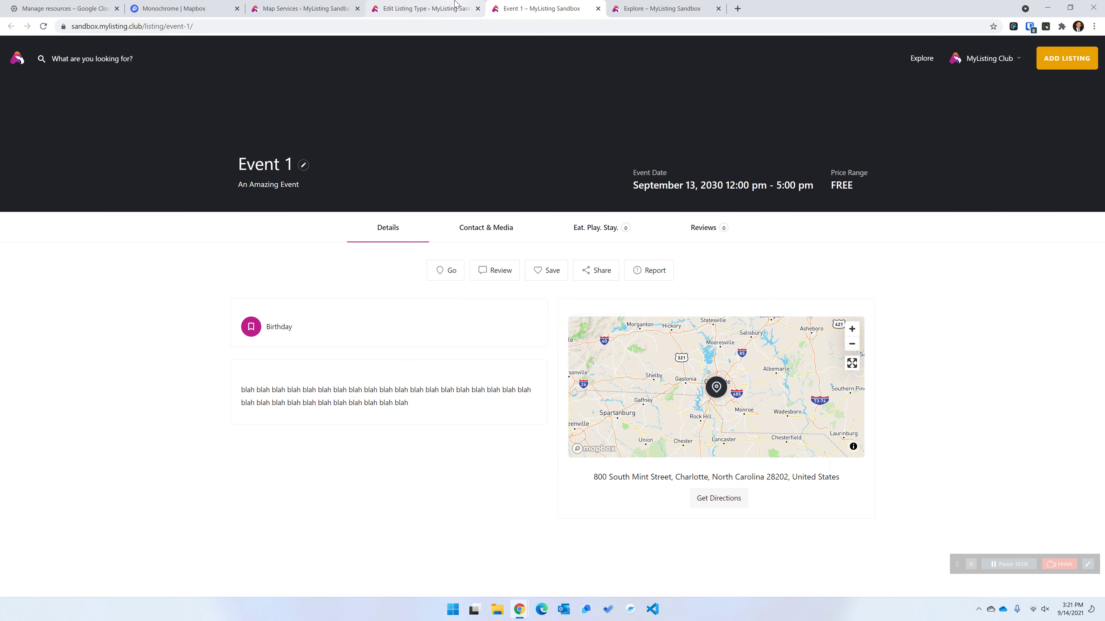
Open the sandbox's Pages list in a new tab and open the Explore page in the Elementor editor in another tab
left_click(435, 8)
left_click(318, 5)
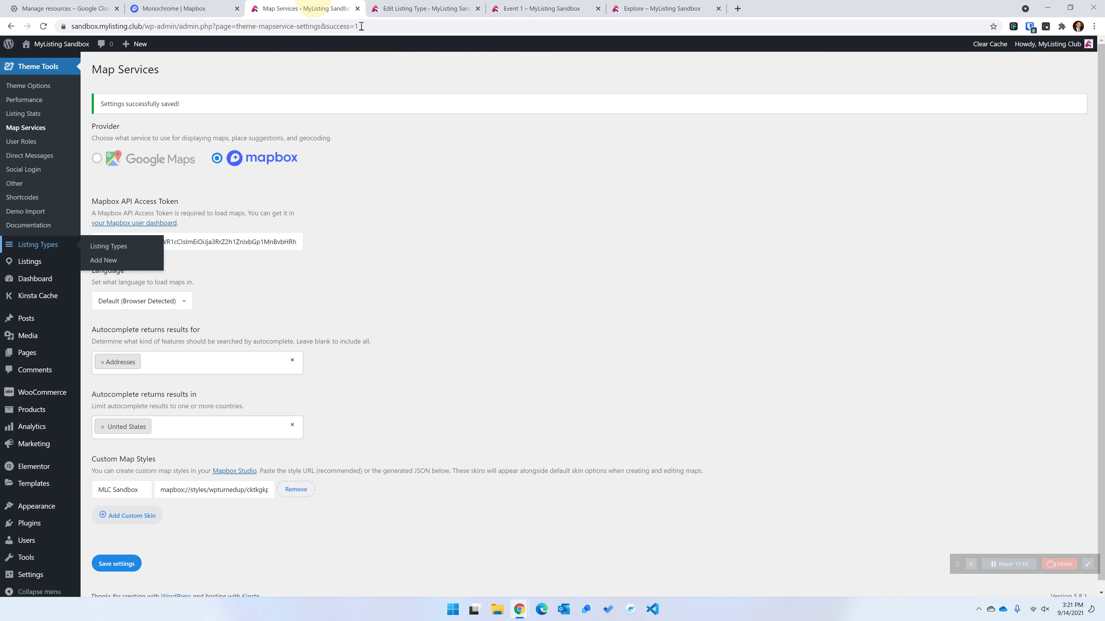
right_click(28, 355)
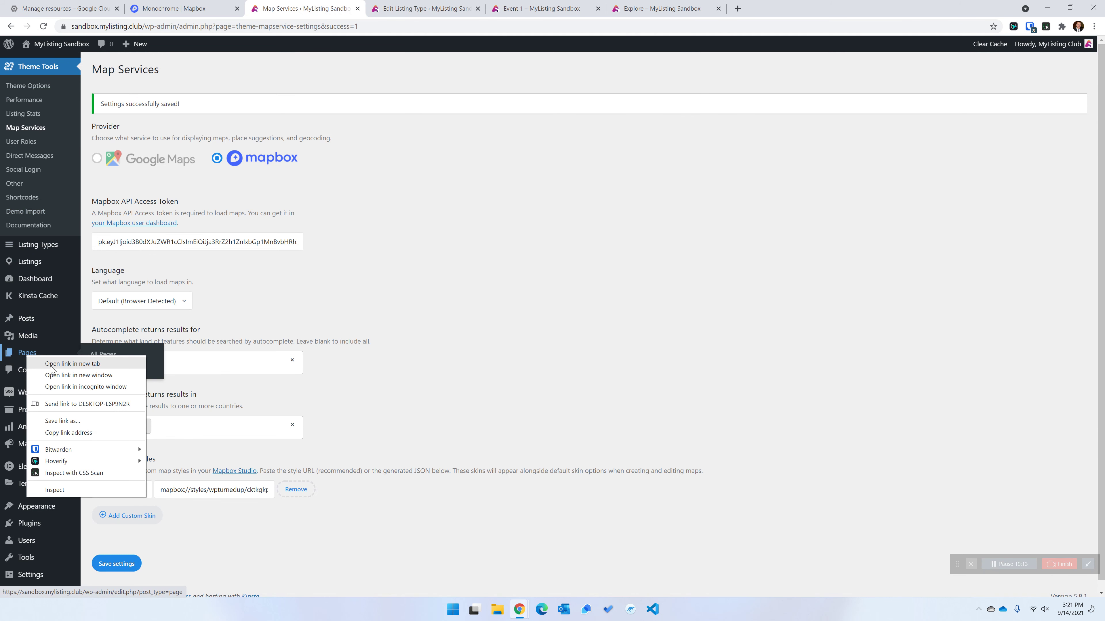
left_click(72, 364)
key("ctrl+Tab")
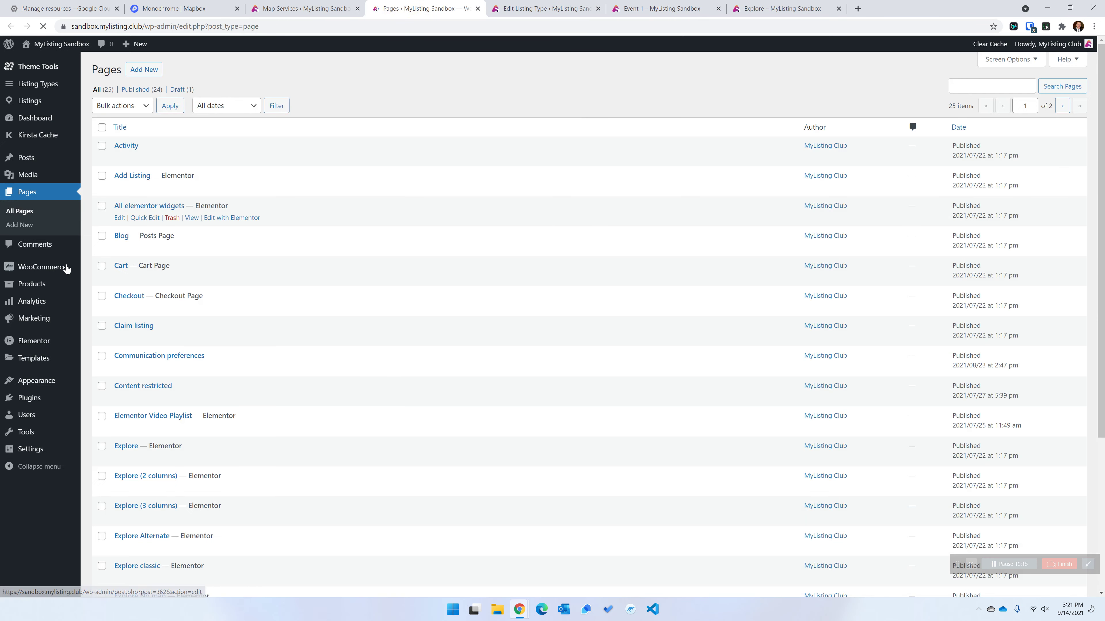
scroll(153, 326, "down", 2)
right_click(239, 383)
left_click(285, 389)
left_click(518, 8)
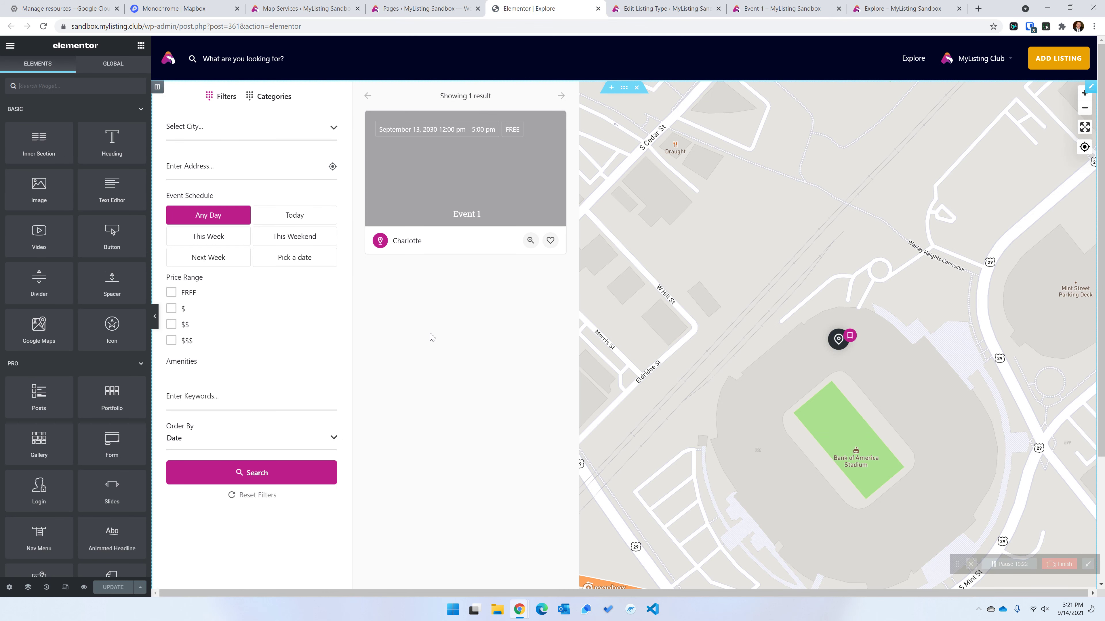
Set the map skin of the Explore Listings widget to MLC Sandbox and update the page
left_click(432, 335)
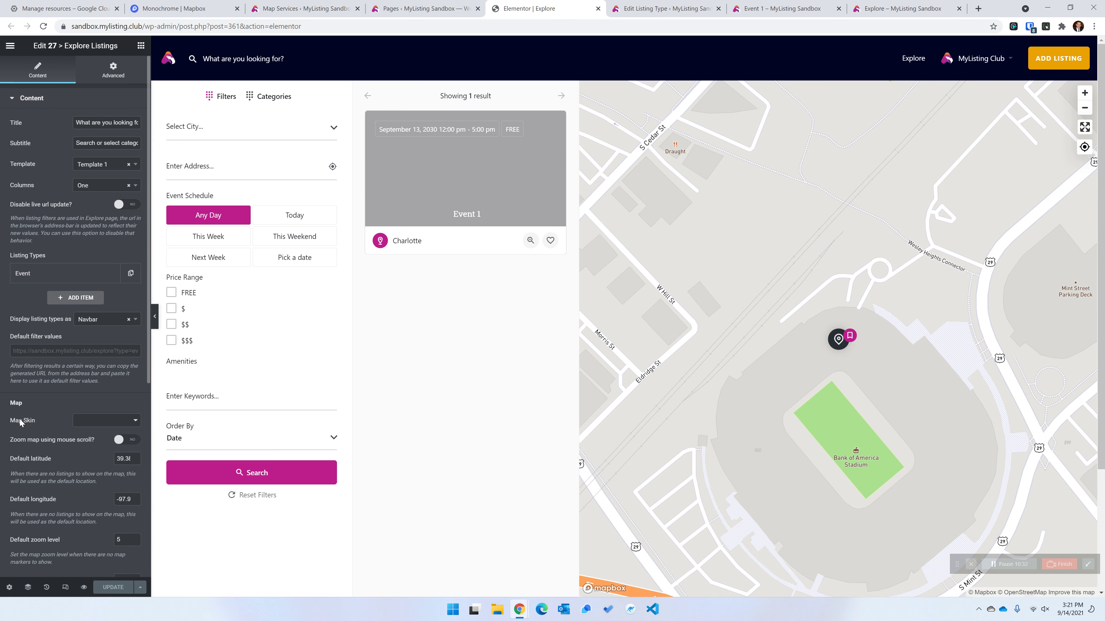
left_click(83, 424)
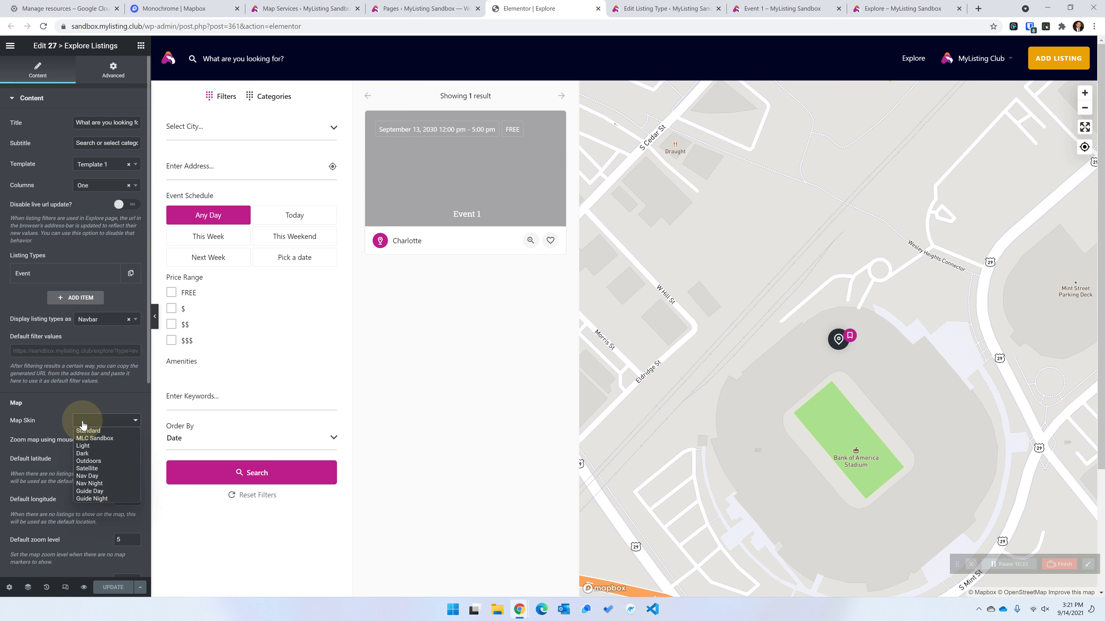
left_click(96, 438)
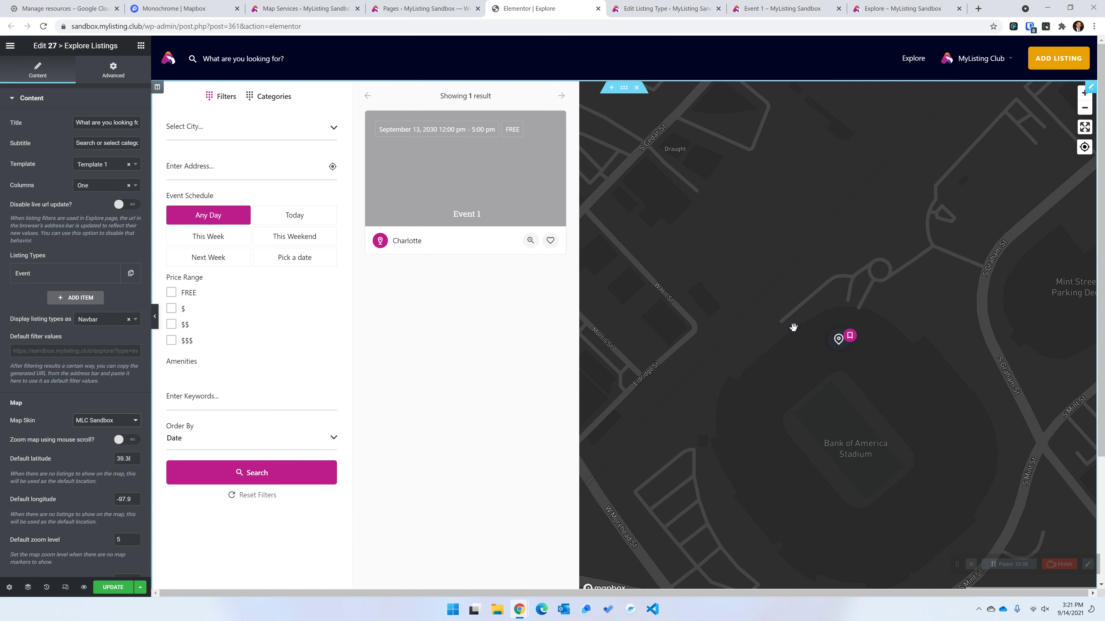
left_click(126, 587)
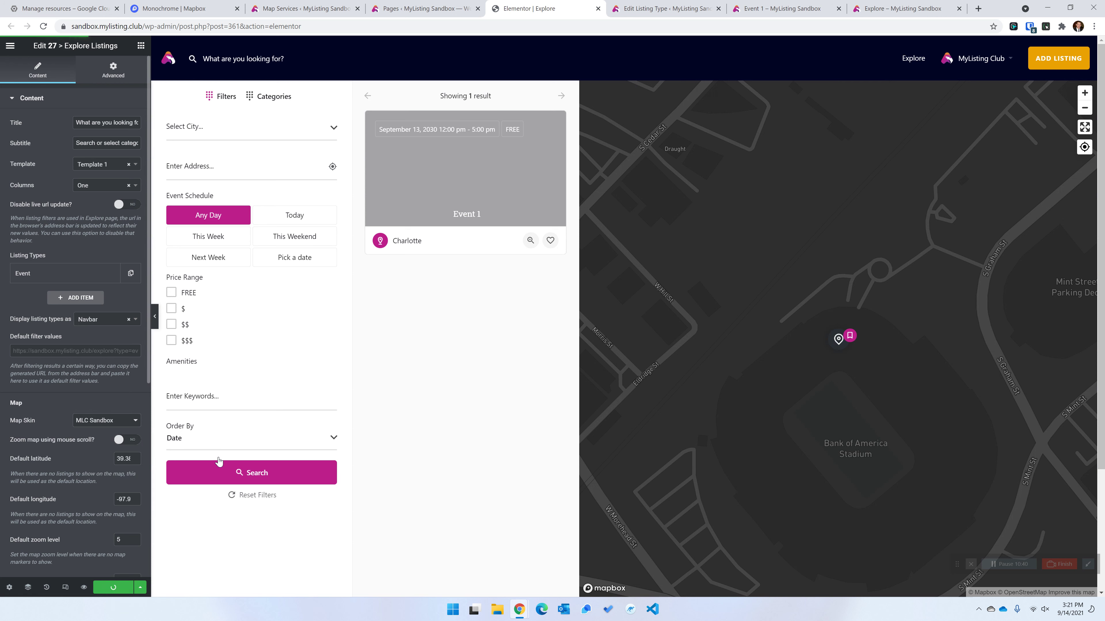
Reload the live Explore page and the Event 1 listing to check the map skin on each
left_click(861, 8)
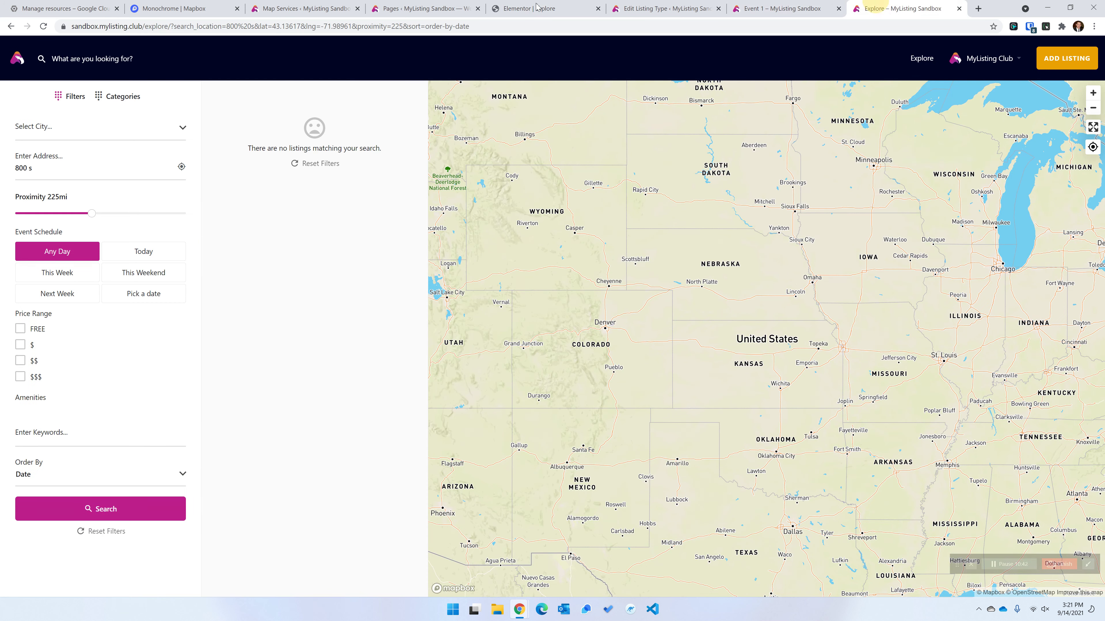
left_click(44, 26)
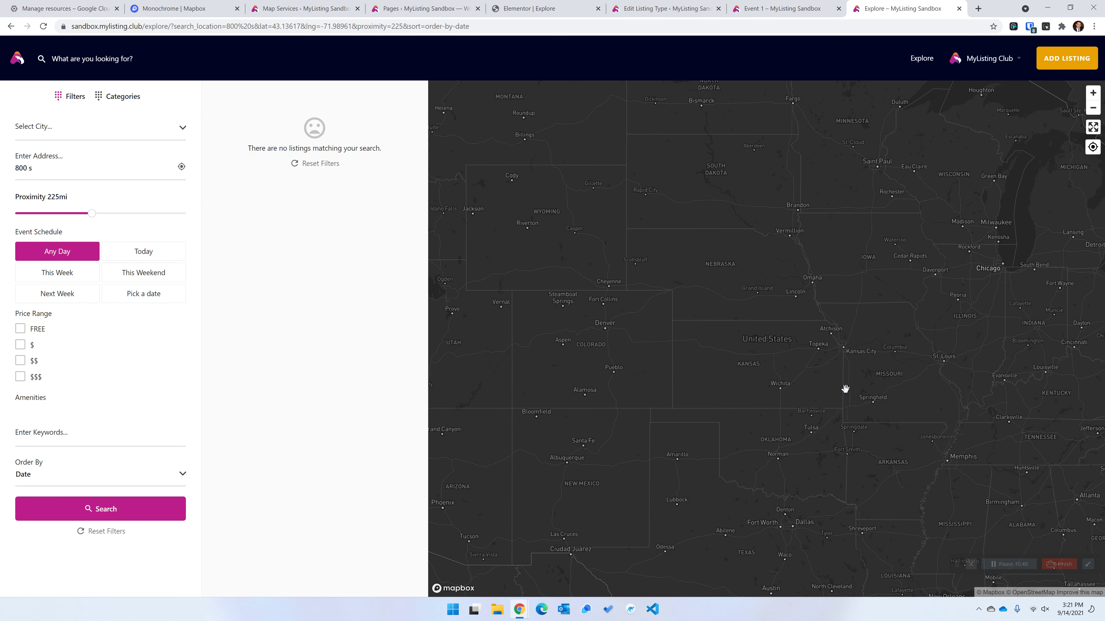
left_click(1092, 108)
left_click(1092, 107)
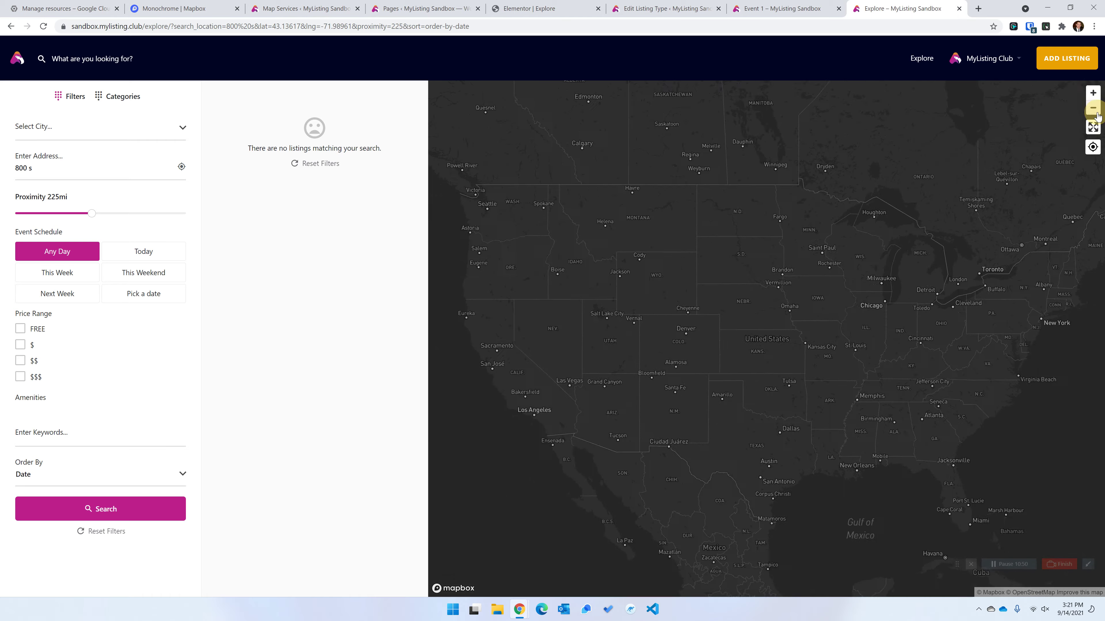
left_click(1093, 93)
left_click(1093, 92)
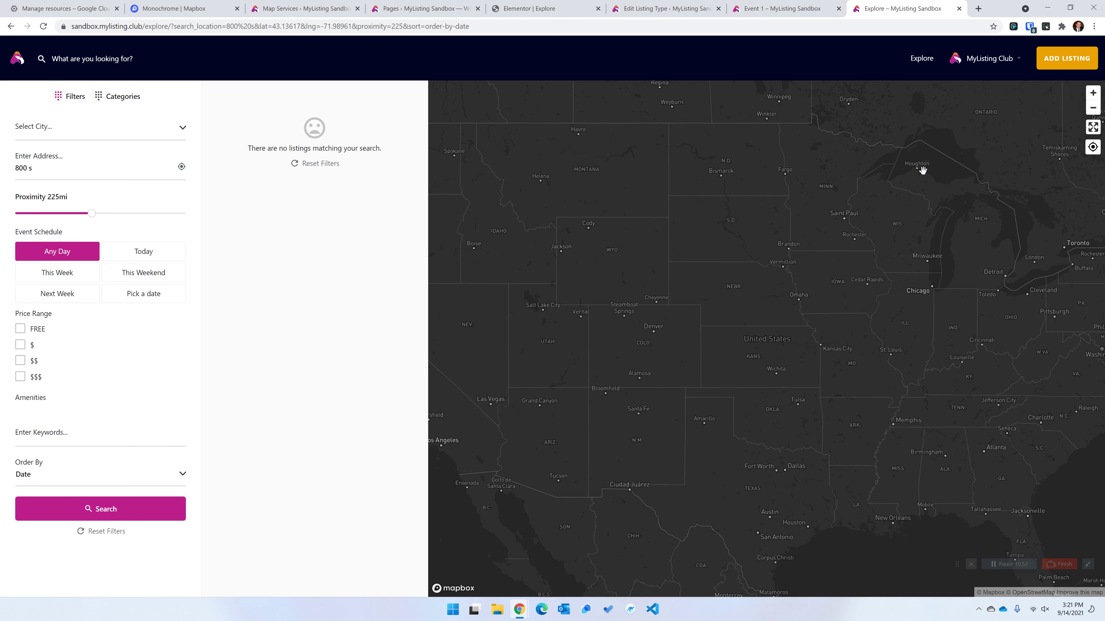
left_click(777, 6)
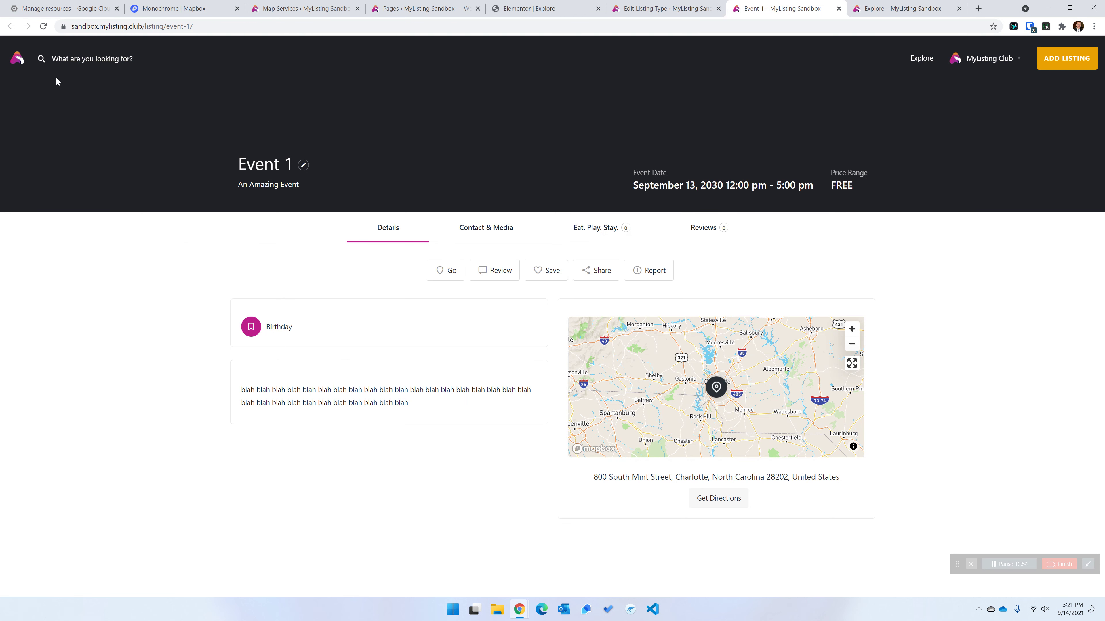
left_click(42, 27)
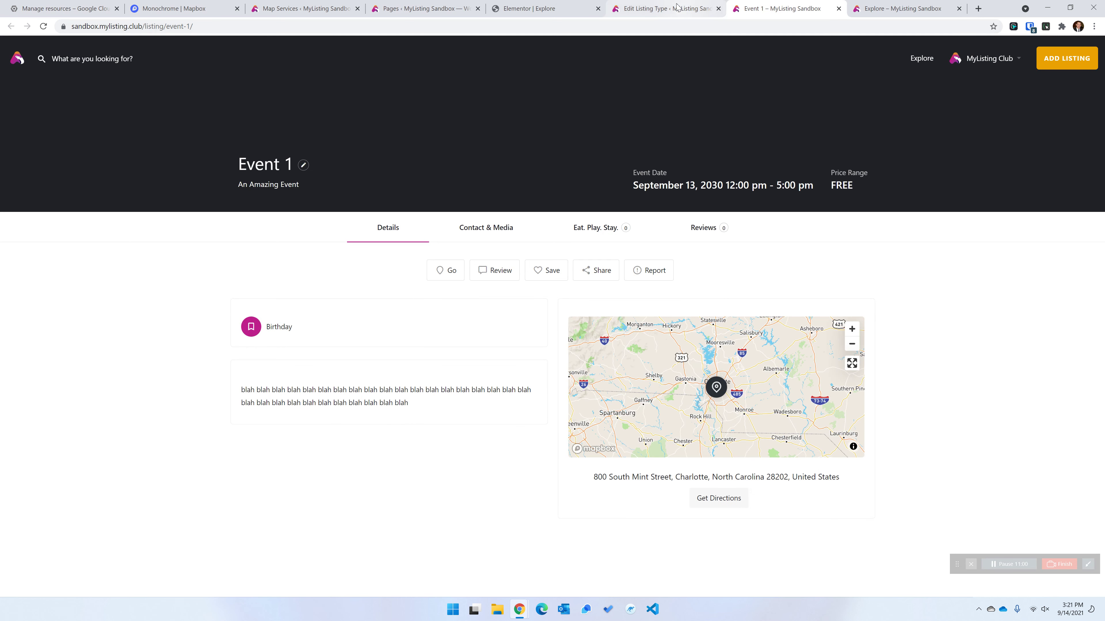
Look through the Event listing type's fields and single-page content tabs for the listing map's skin setting
left_click(667, 9)
left_click(393, 202)
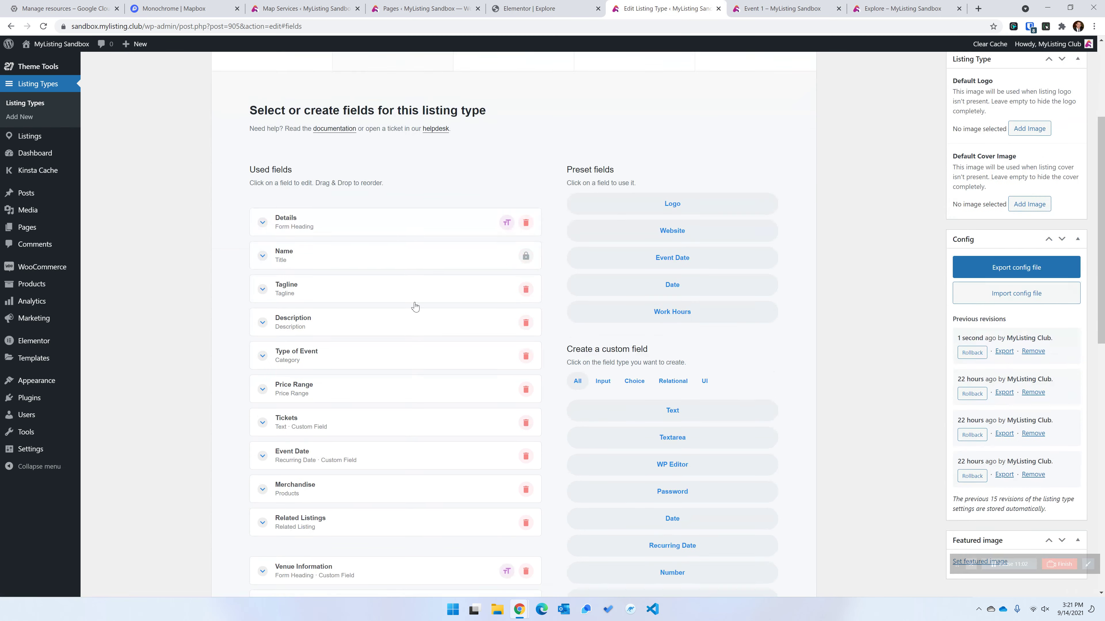
left_click(634, 208)
left_click(393, 196)
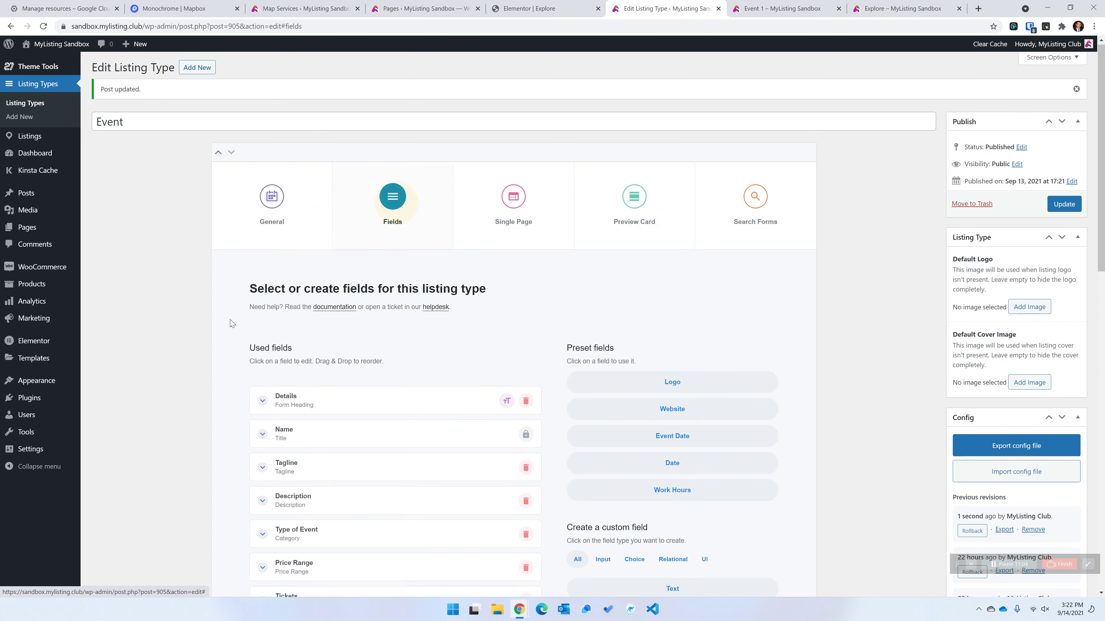
scroll(322, 413, "down", 6)
scroll(329, 402, "down", 9)
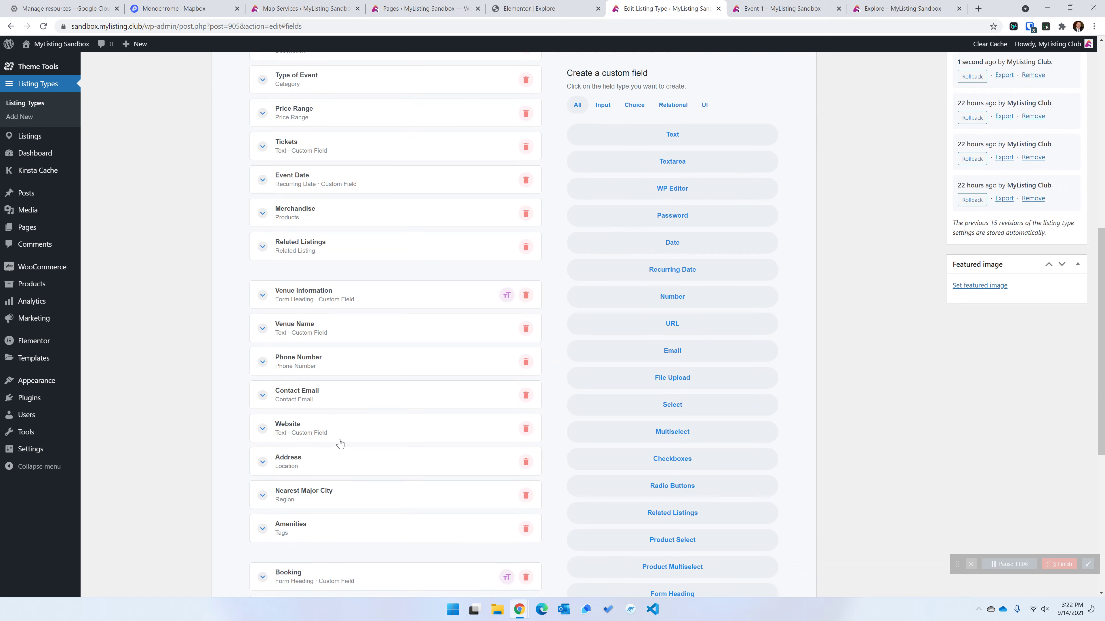
scroll(313, 459, "up", 17)
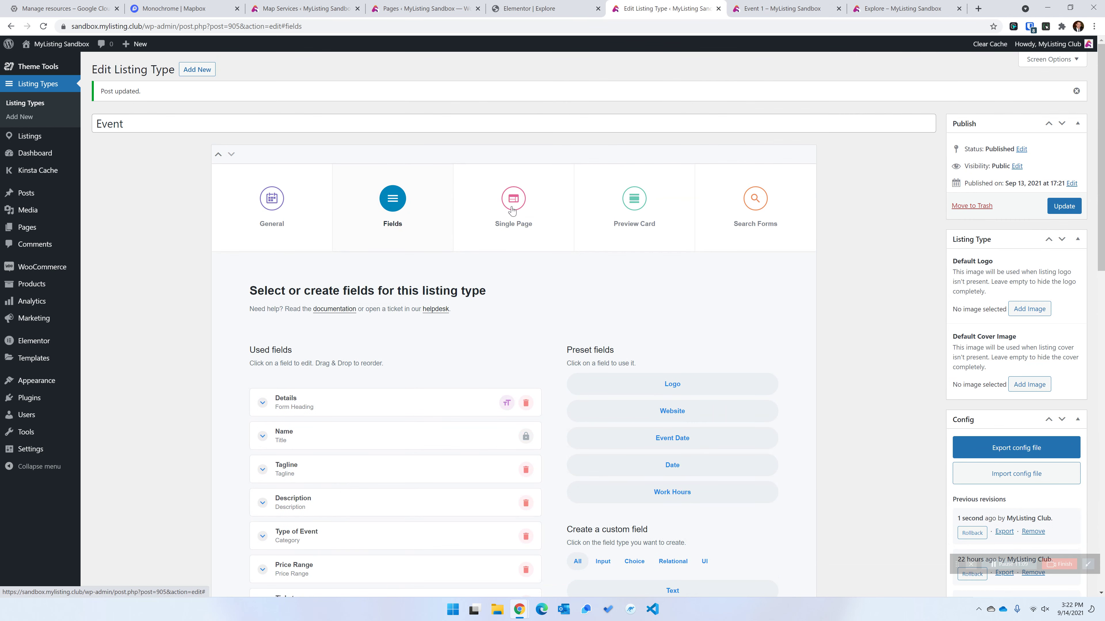
left_click(512, 208)
left_click(574, 265)
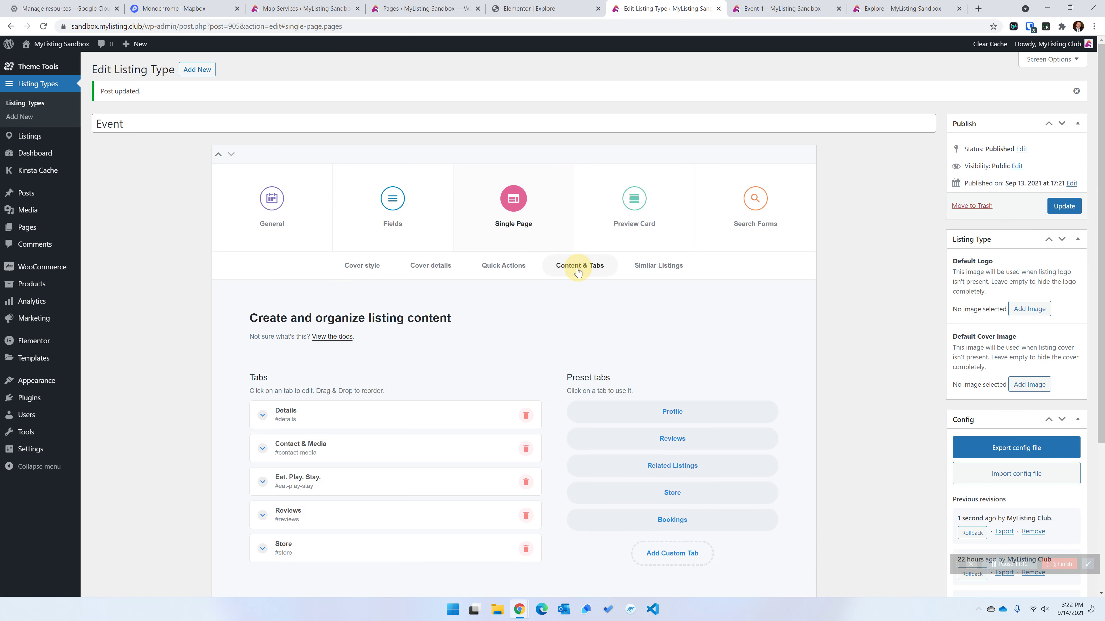
scroll(559, 293, "down", 2)
scroll(560, 293, "up", 1)
left_click(392, 131)
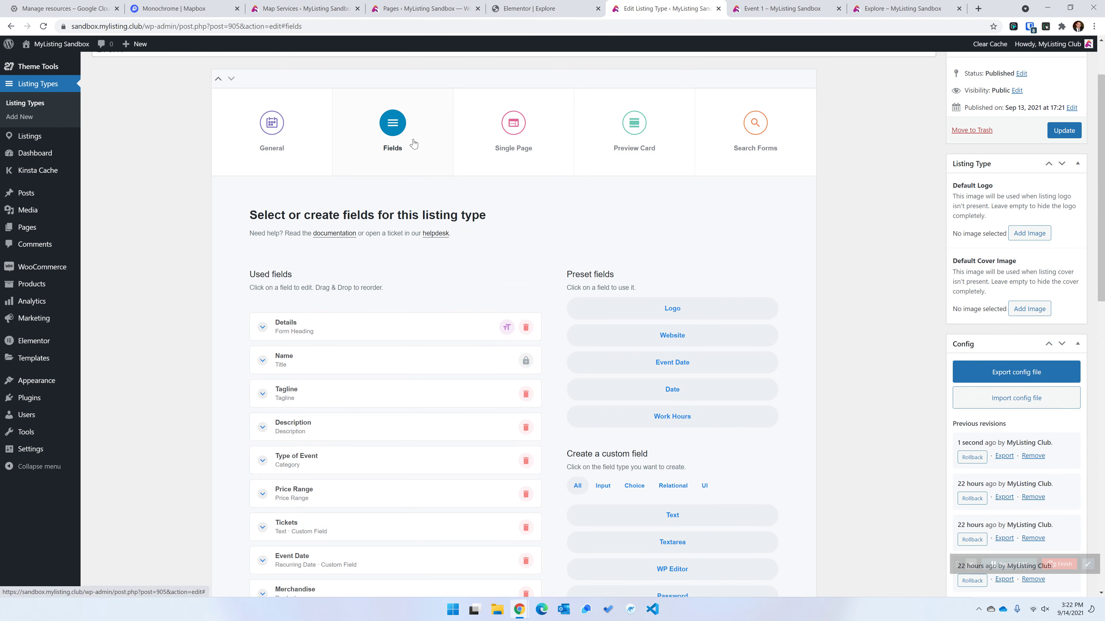
scroll(372, 382, "down", 3)
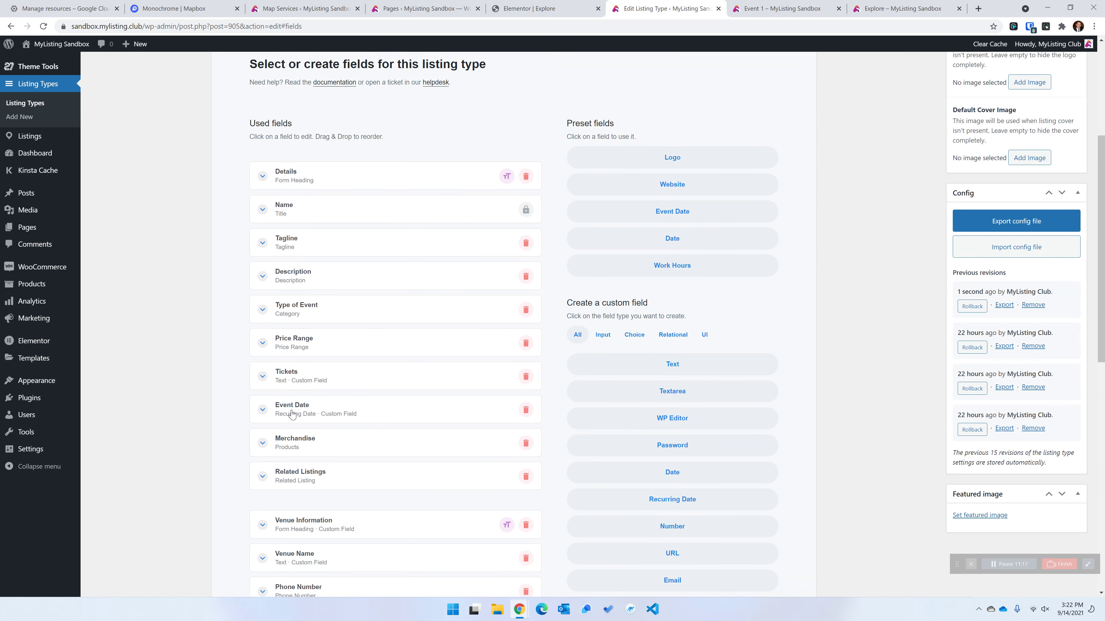
scroll(304, 411, "up", 5)
scroll(331, 354, "down", 5)
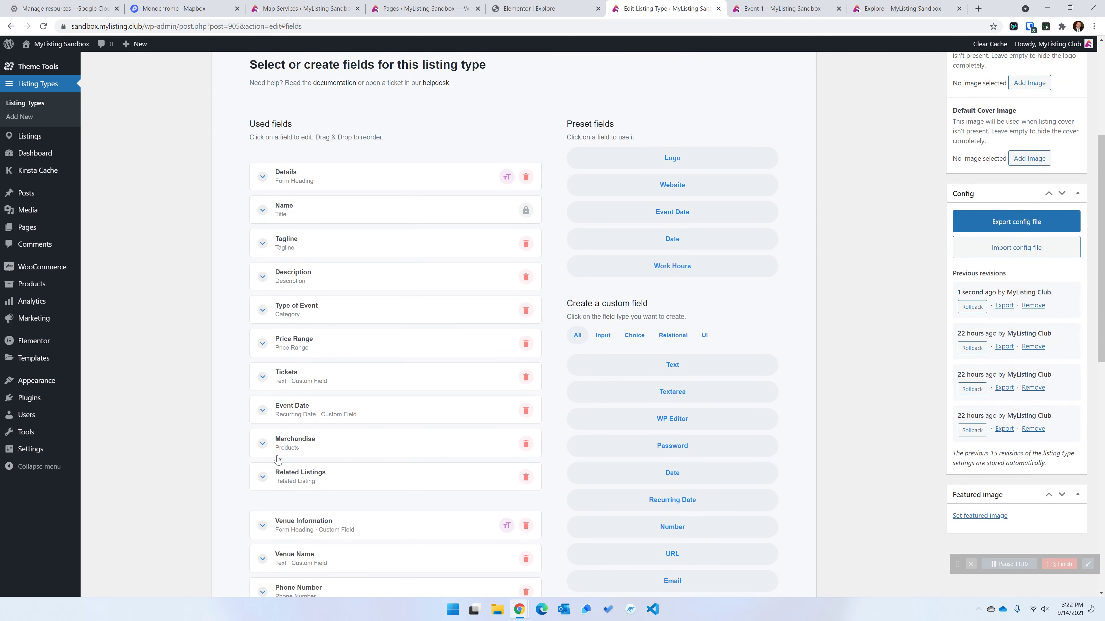
scroll(277, 459, "up", 4)
Set the map skin of the location block in the single page's Details tab to MLC Sandbox and update the Event listing type
left_click(514, 196)
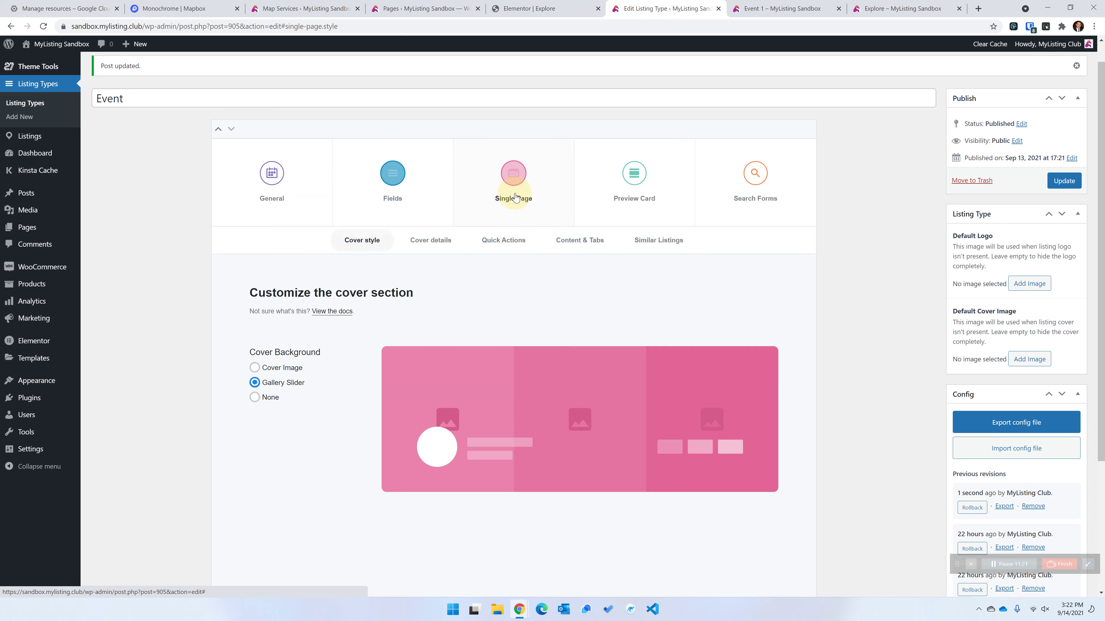
left_click(590, 240)
scroll(381, 296, "down", 1)
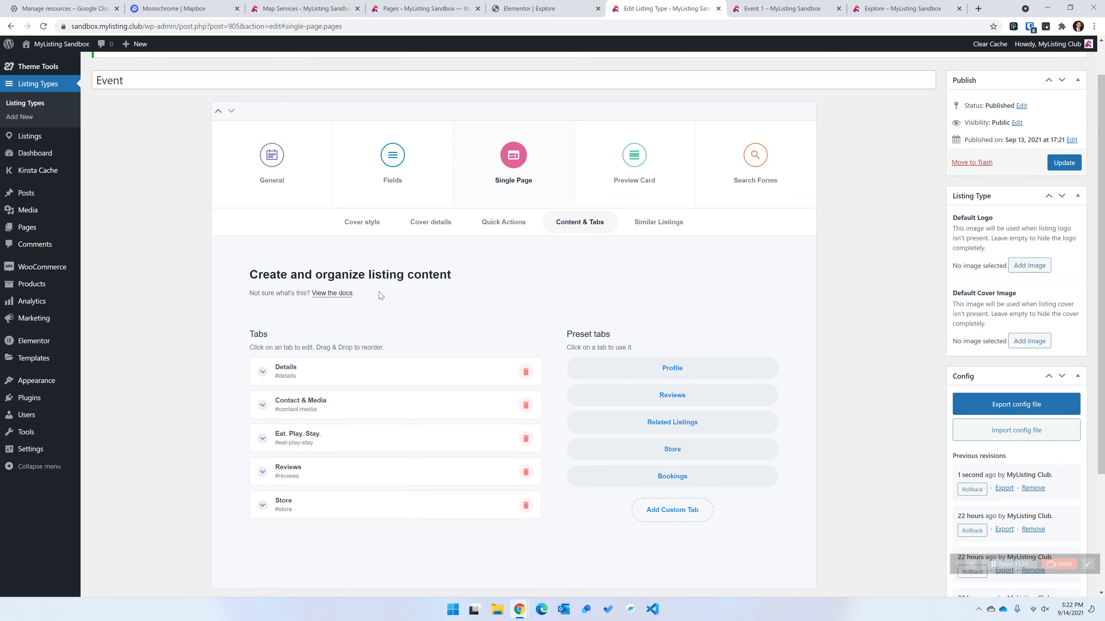
scroll(380, 296, "down", 2)
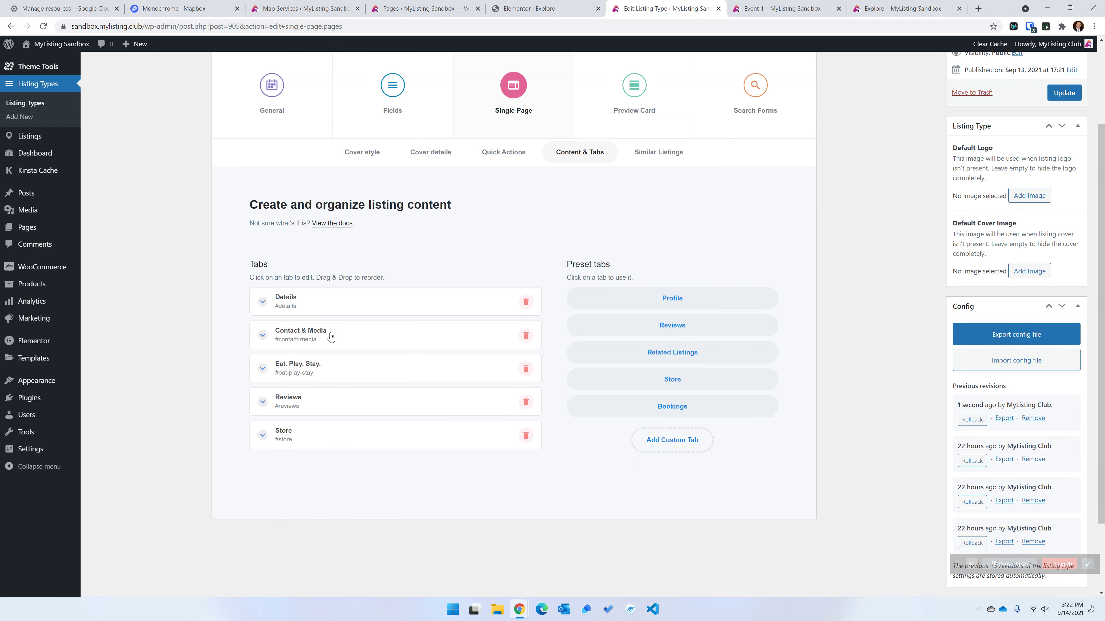
left_click(333, 302)
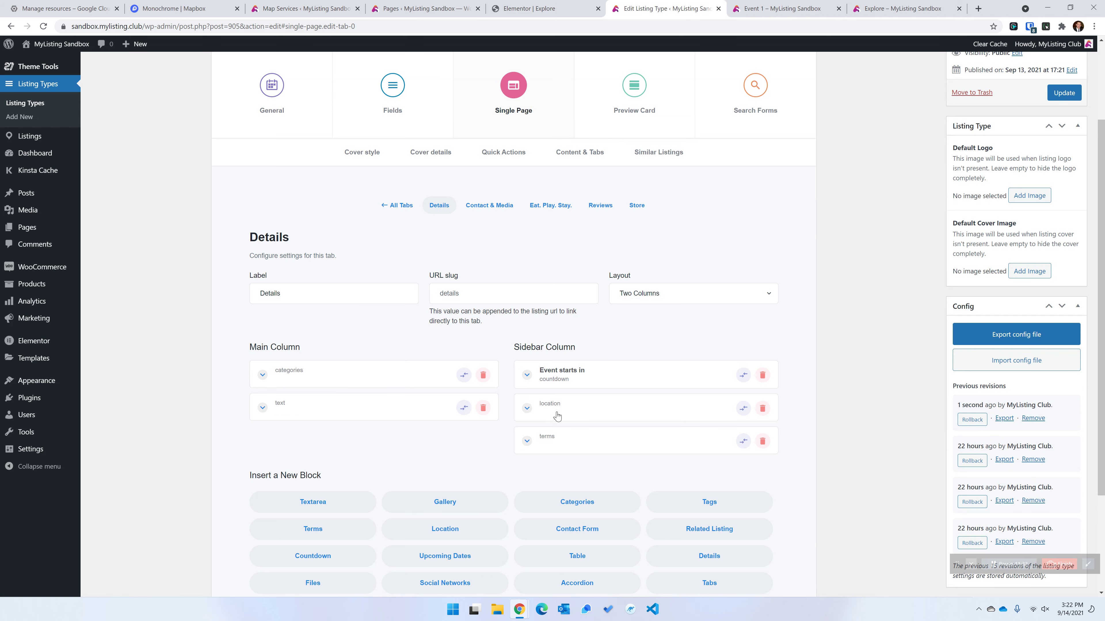
left_click(581, 408)
scroll(578, 398, "down", 3)
left_click(578, 394)
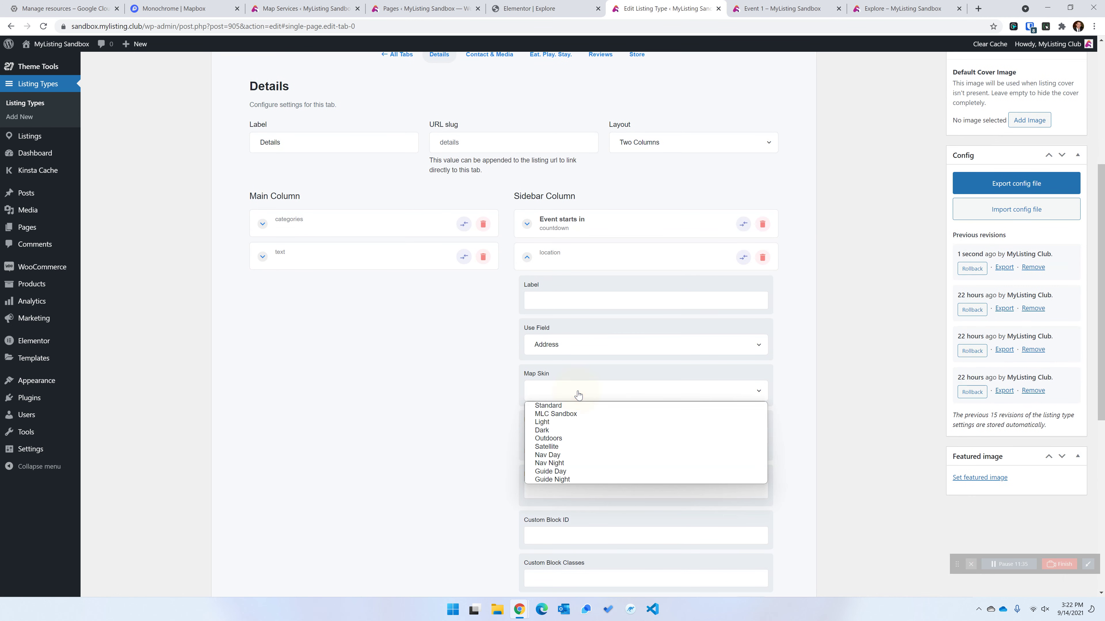
left_click(572, 414)
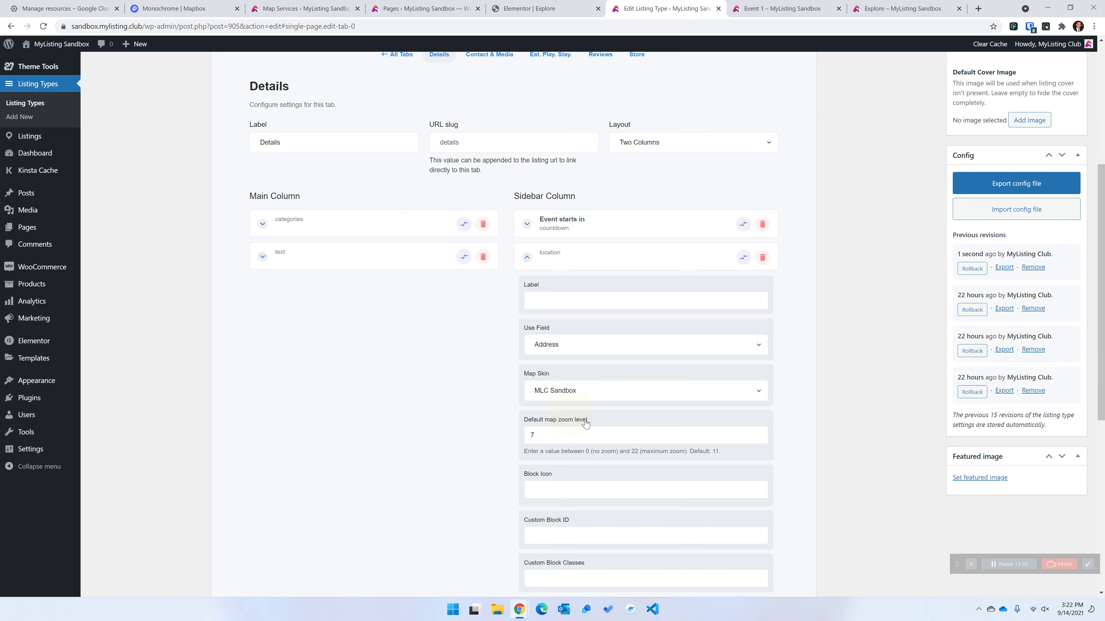
scroll(708, 390, "up", 6)
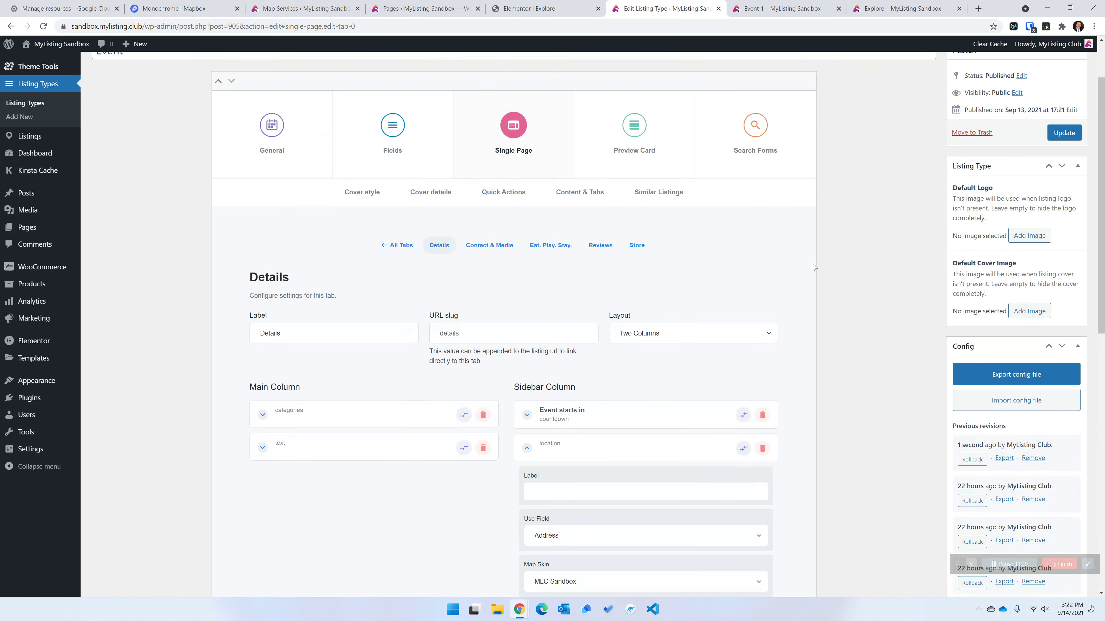
left_click(1061, 204)
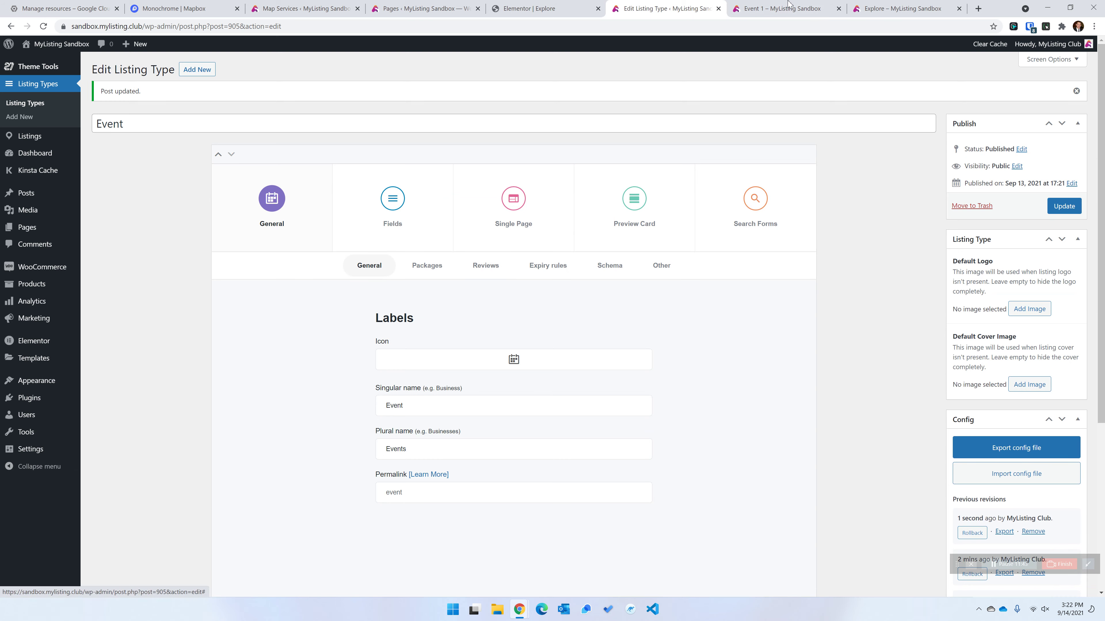
Reload the Event 1 listing and check the map skin in its Details section
left_click(887, 9)
left_click(782, 9)
left_click(162, 248)
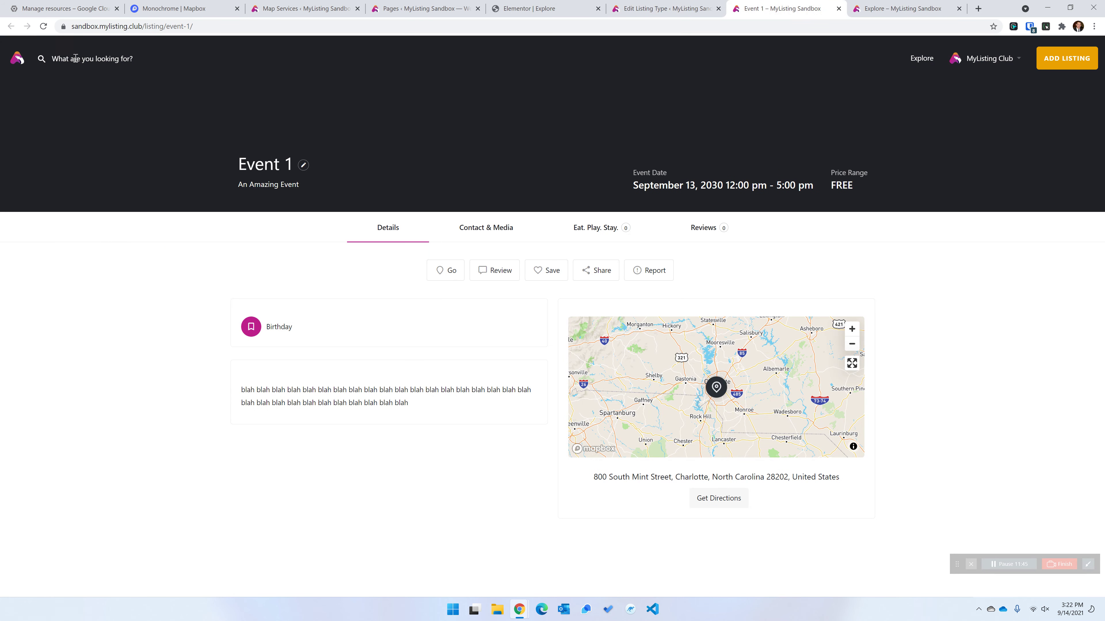
left_click(44, 26)
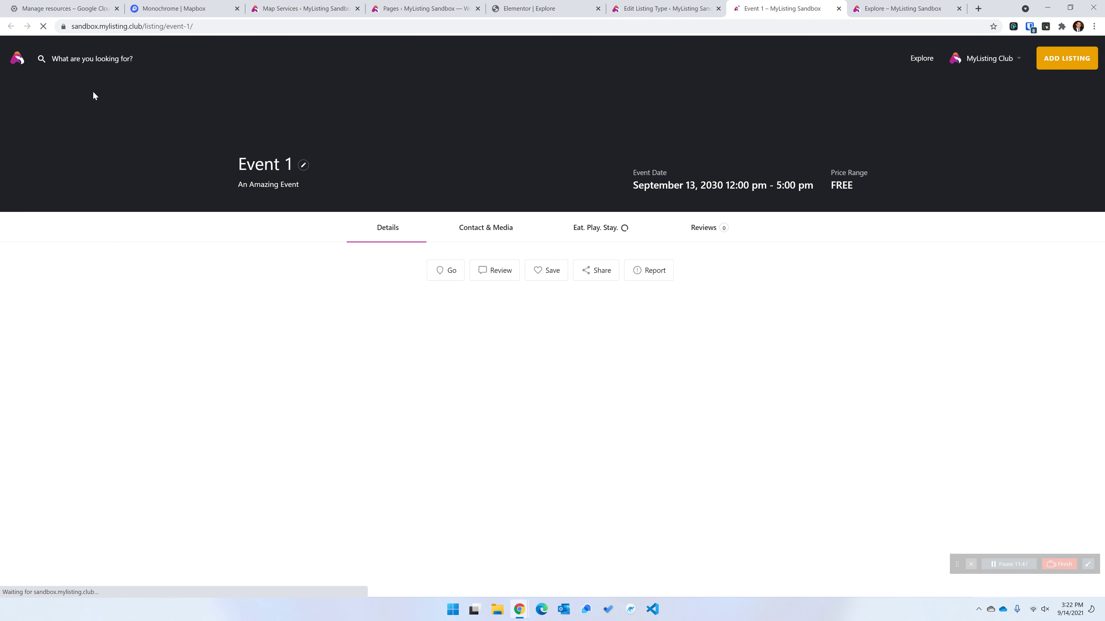
left_click(114, 389)
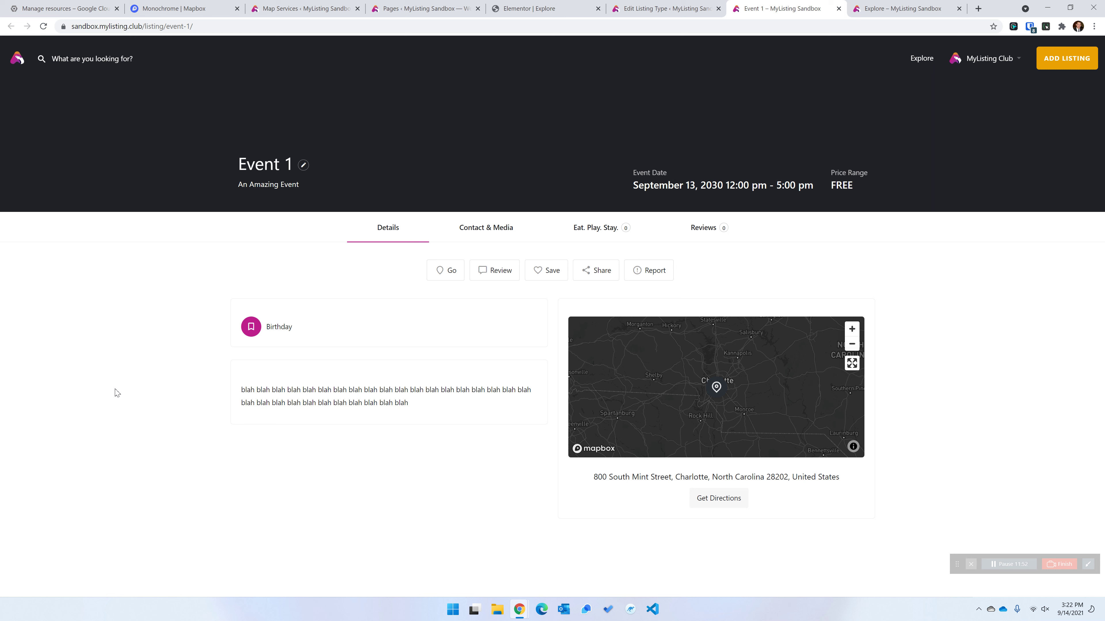
left_click(117, 358)
left_click(980, 265)
Close the Mapbox page and switch to the Google Cloud Platform Manage resources page
left_click(667, 7)
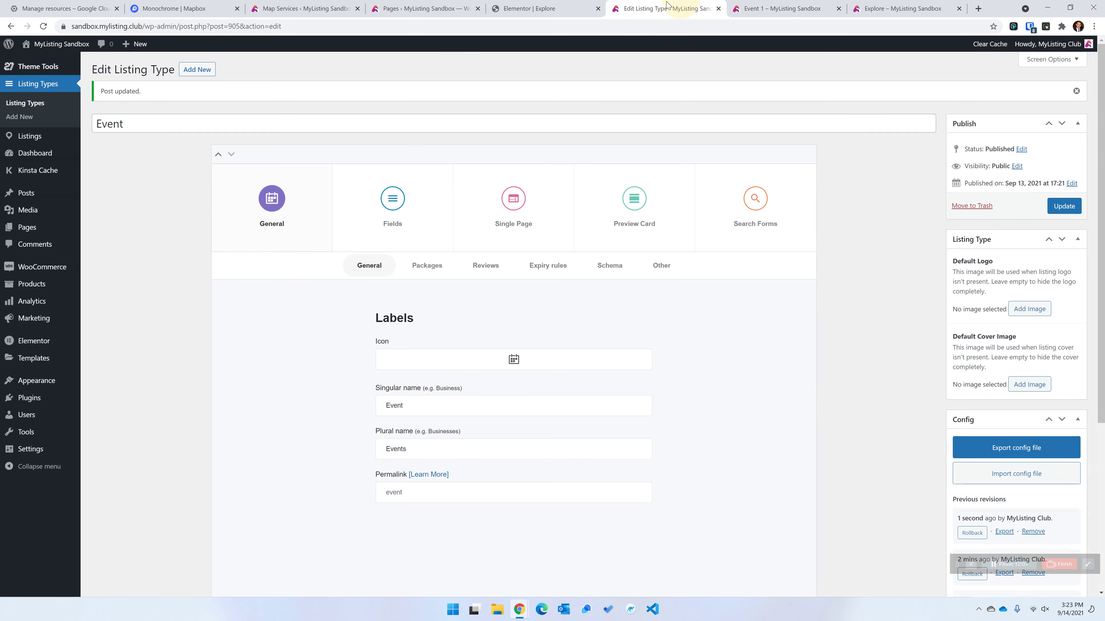
left_click(526, 8)
left_click(470, 7)
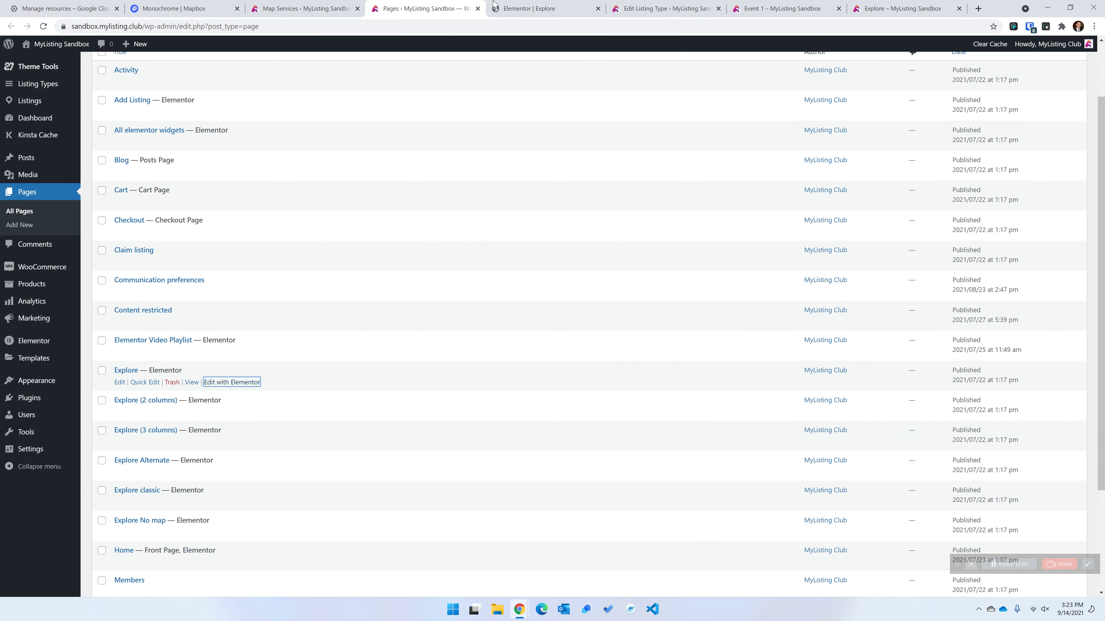
left_click(236, 9)
left_click(61, 8)
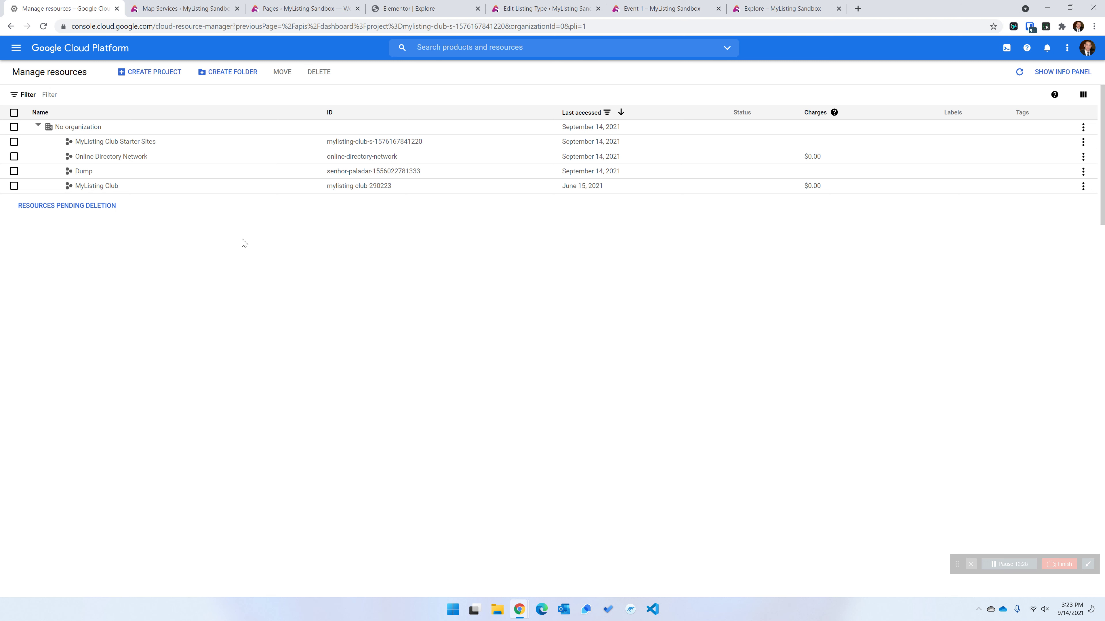
left_click(370, 364)
left_click(148, 340)
Create a Google Cloud project named MLC Sandbox with no organization as its location
left_click(163, 74)
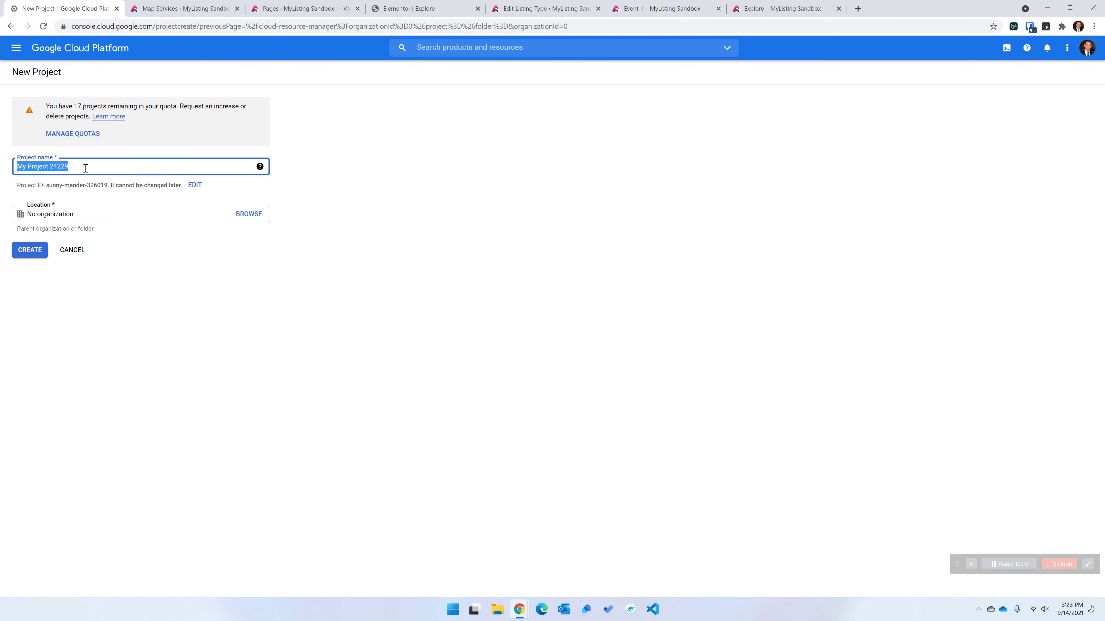
type("M")
triple_click(102, 166)
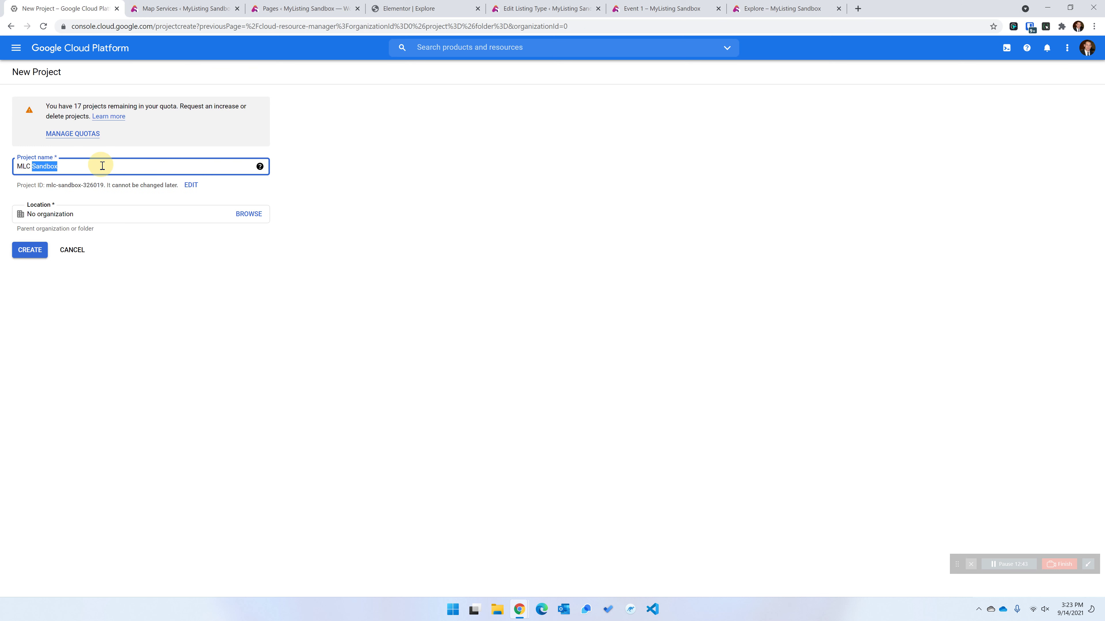
right_click(102, 165)
left_click(139, 202)
left_click(29, 250)
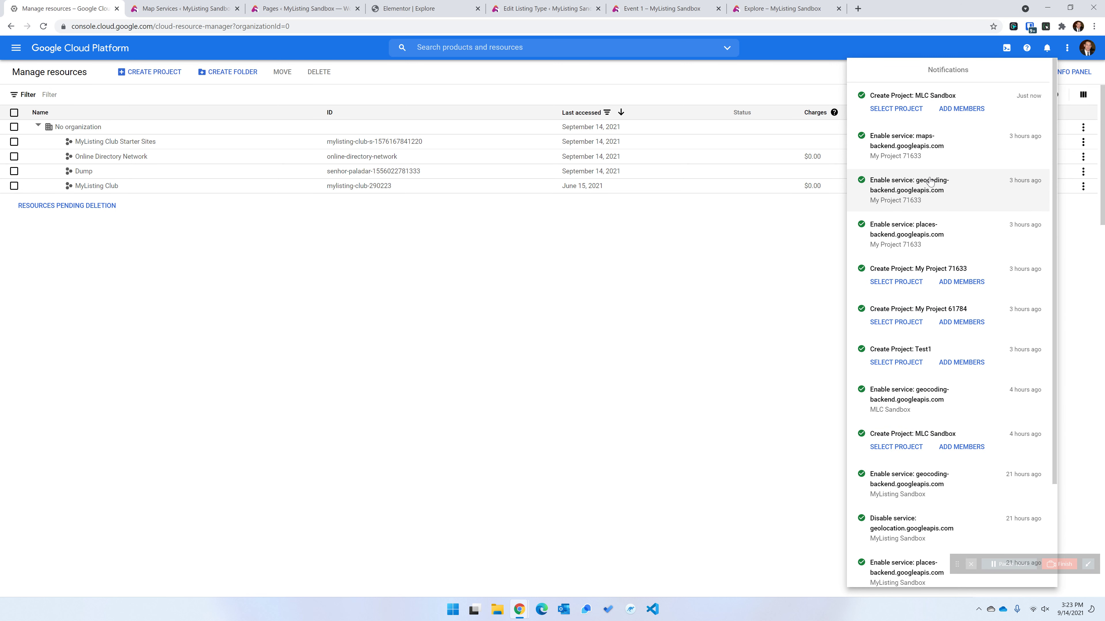
Select the newly created MLC Sandbox project and open Explore and enable APIs from its dashboard
left_click(905, 110)
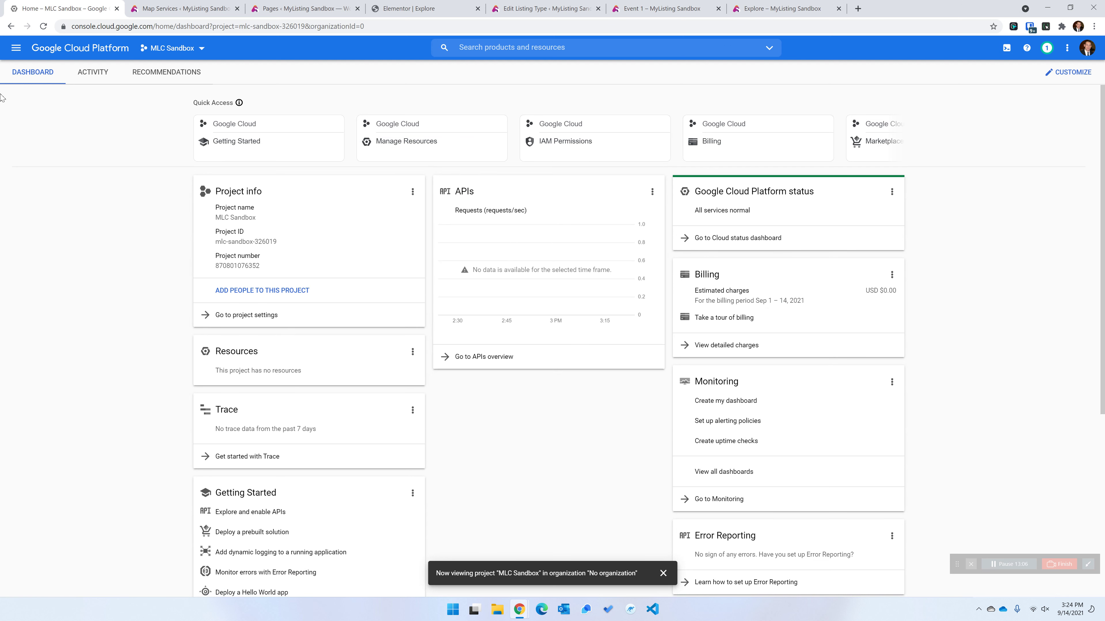
left_click(652, 192)
left_click(476, 361)
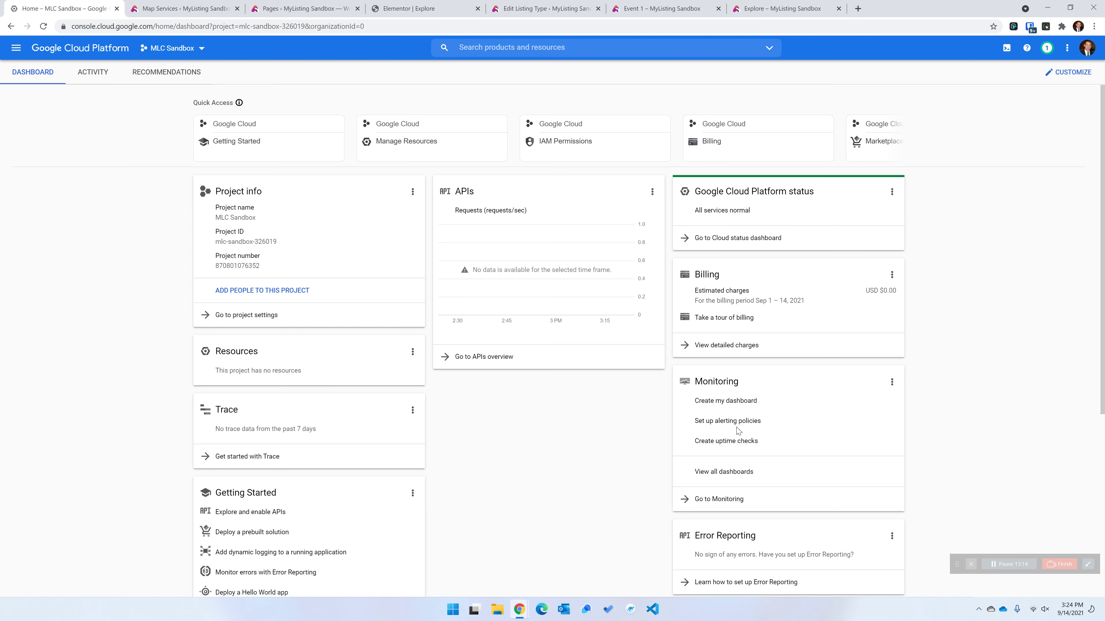
scroll(727, 433, "down", 3)
scroll(530, 377, "up", 2)
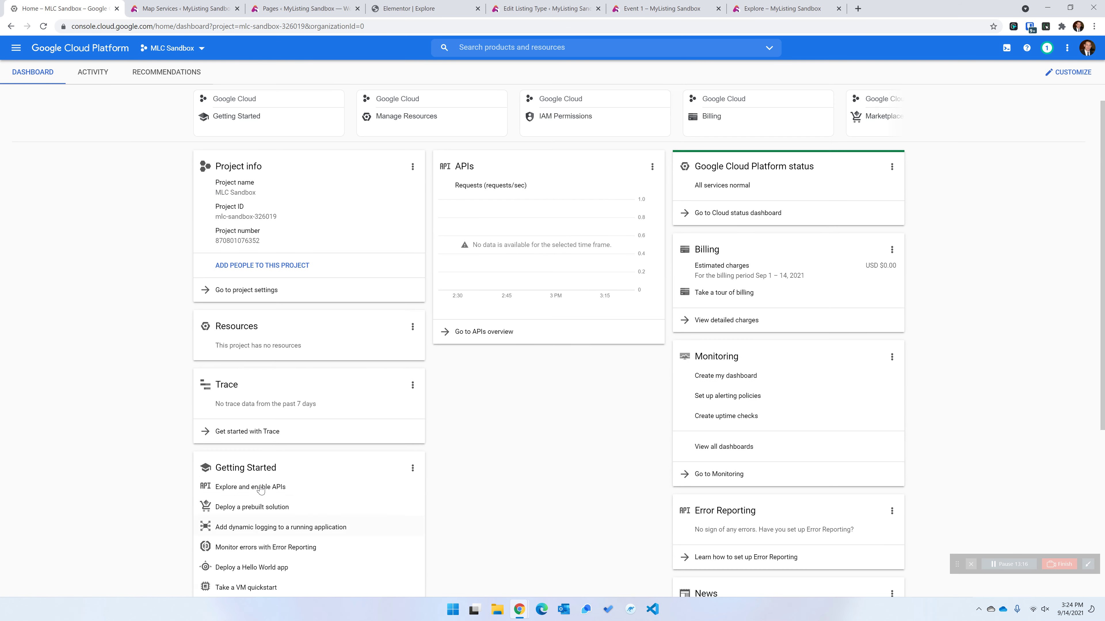
scroll(429, 452, "down", 2)
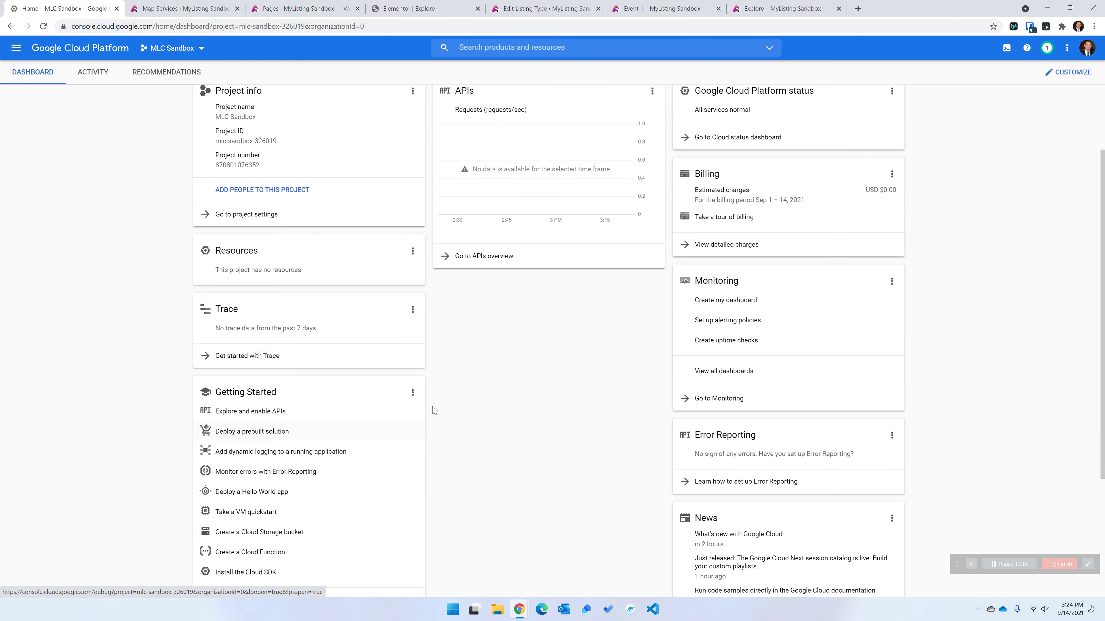
scroll(429, 452, "down", 2)
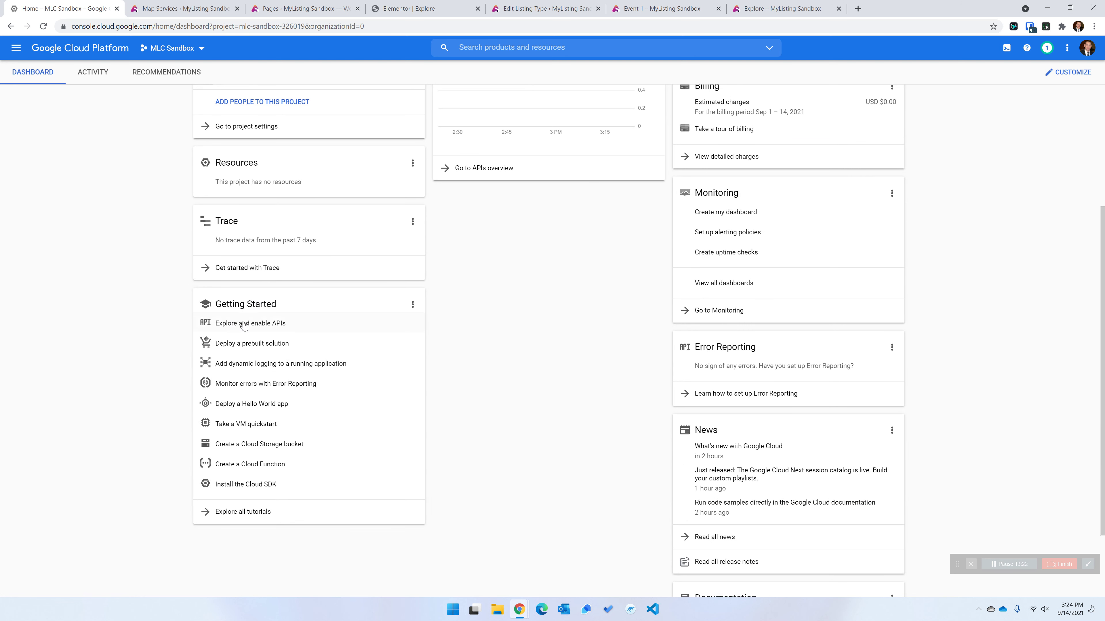
left_click(279, 326)
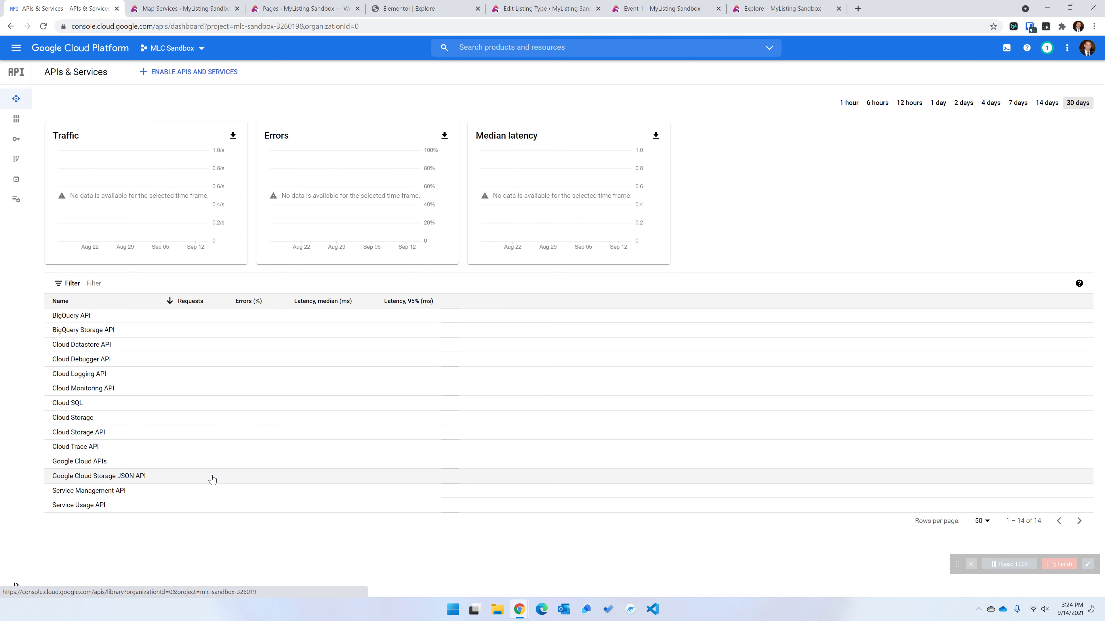
mouse_move(16, 124)
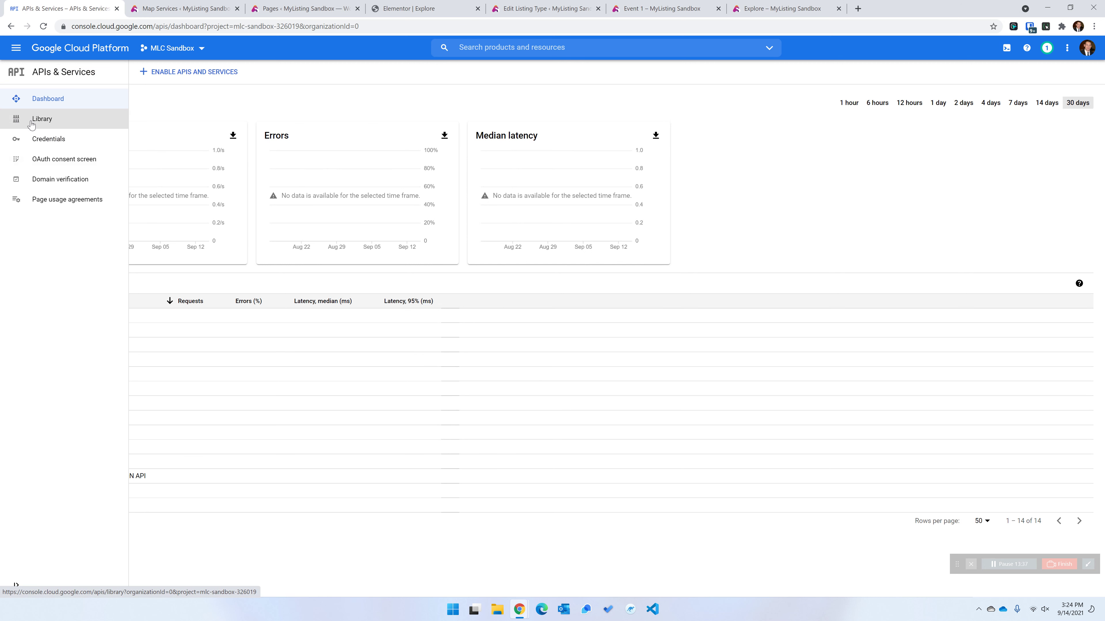
left_click(174, 48)
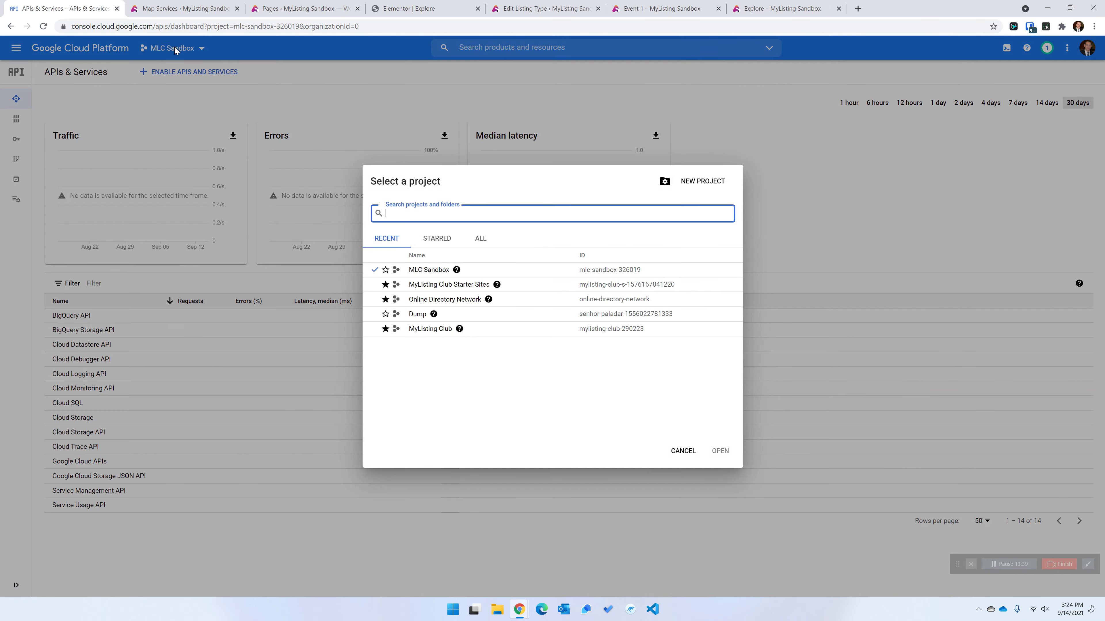
left_click(690, 452)
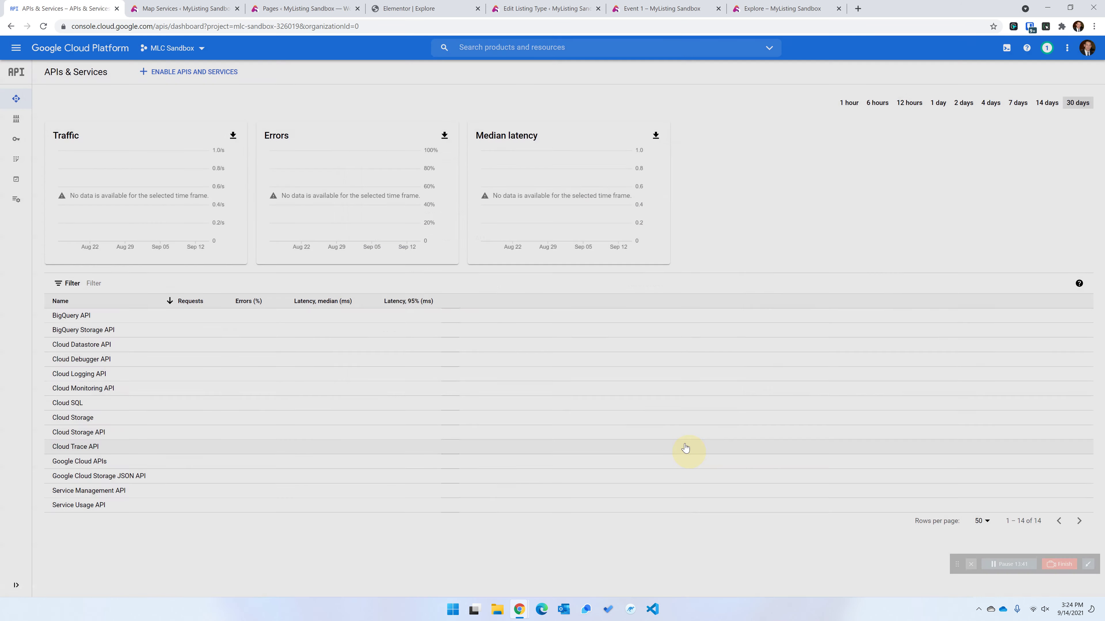
Find the Places API in the project's API Library and enable it
left_click(74, 72)
left_click(35, 73)
left_click(13, 74)
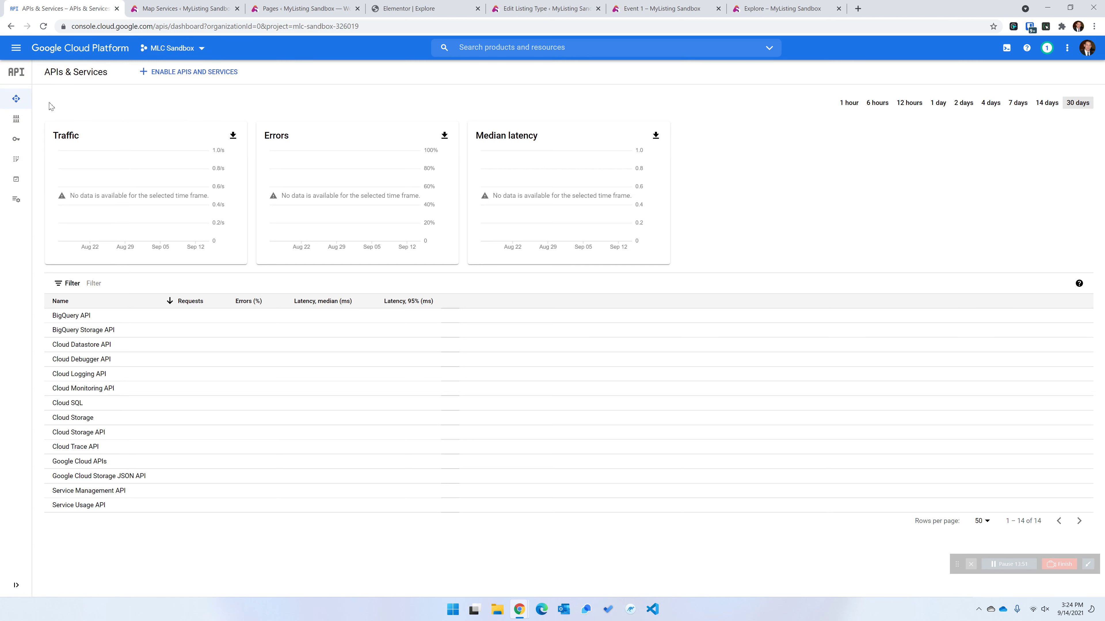
mouse_move(26, 105)
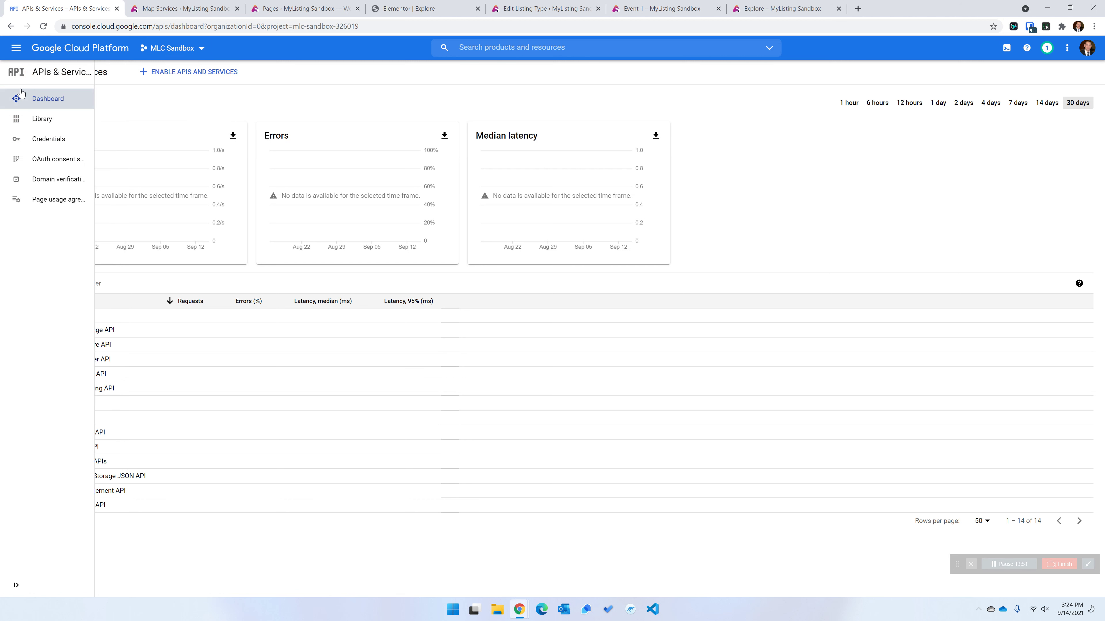
left_click(51, 120)
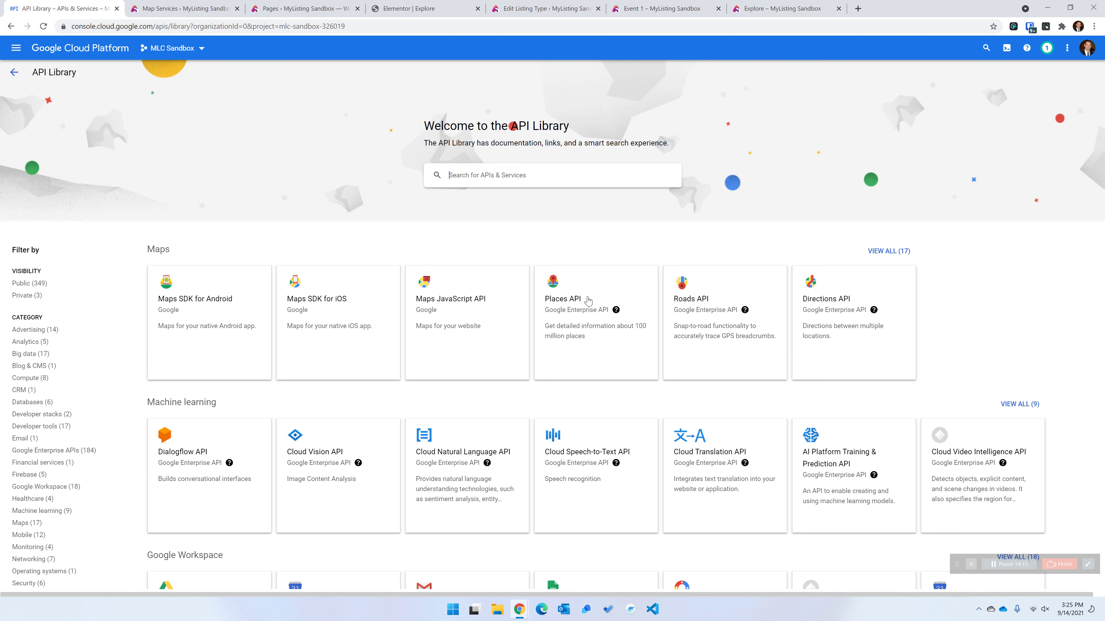
left_click(588, 305)
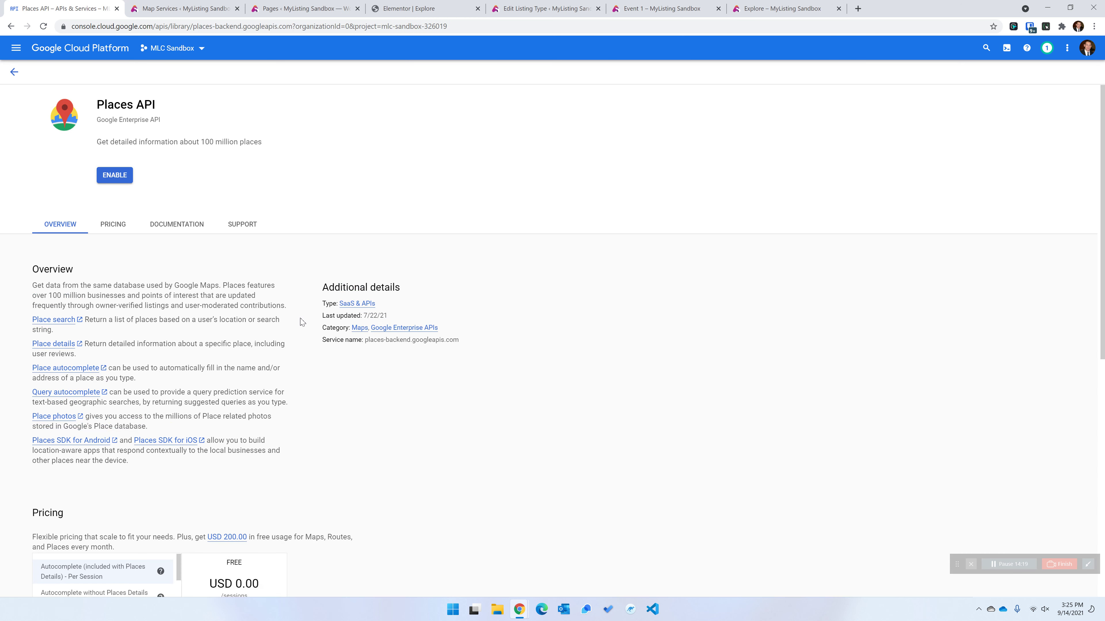
left_click(117, 176)
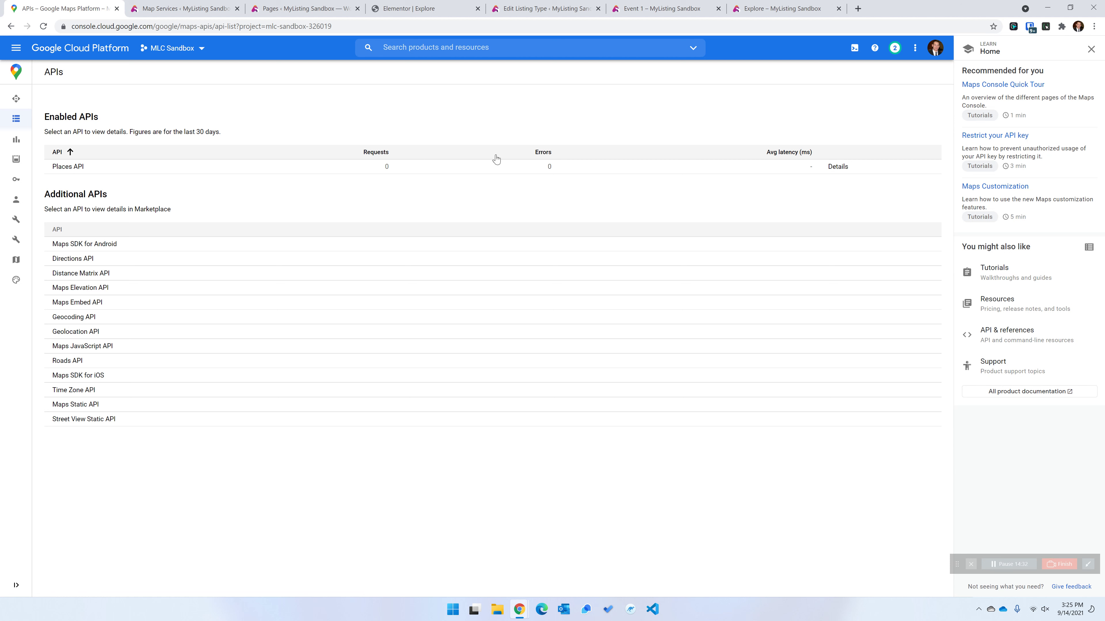
Enable the Geocoding API and the Maps JavaScript API for the project
left_click(86, 321)
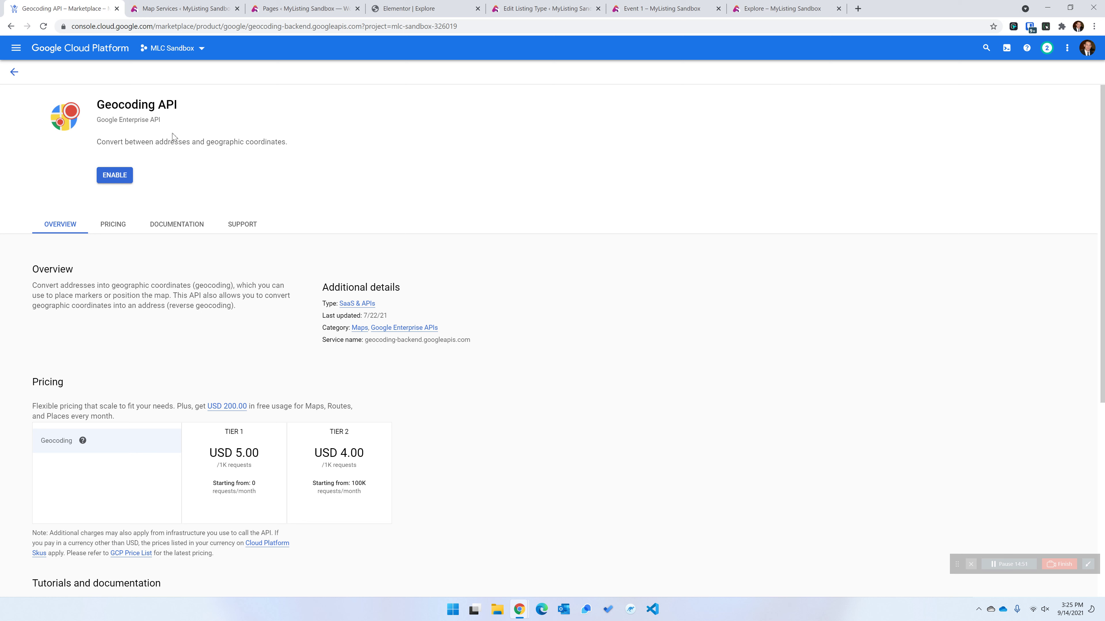
left_click(116, 180)
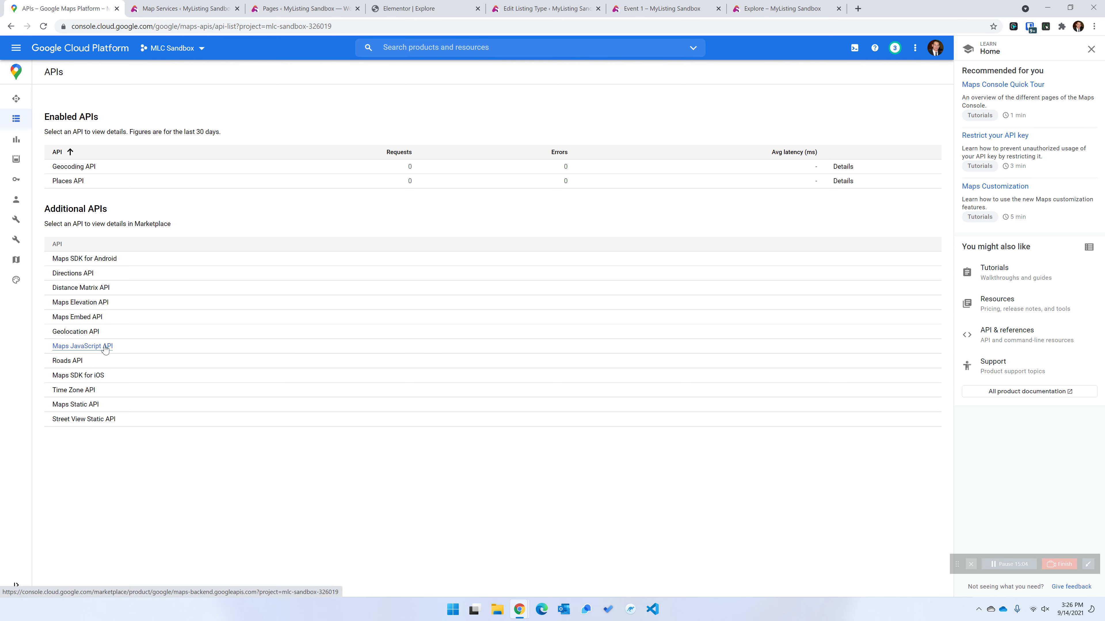
left_click(97, 350)
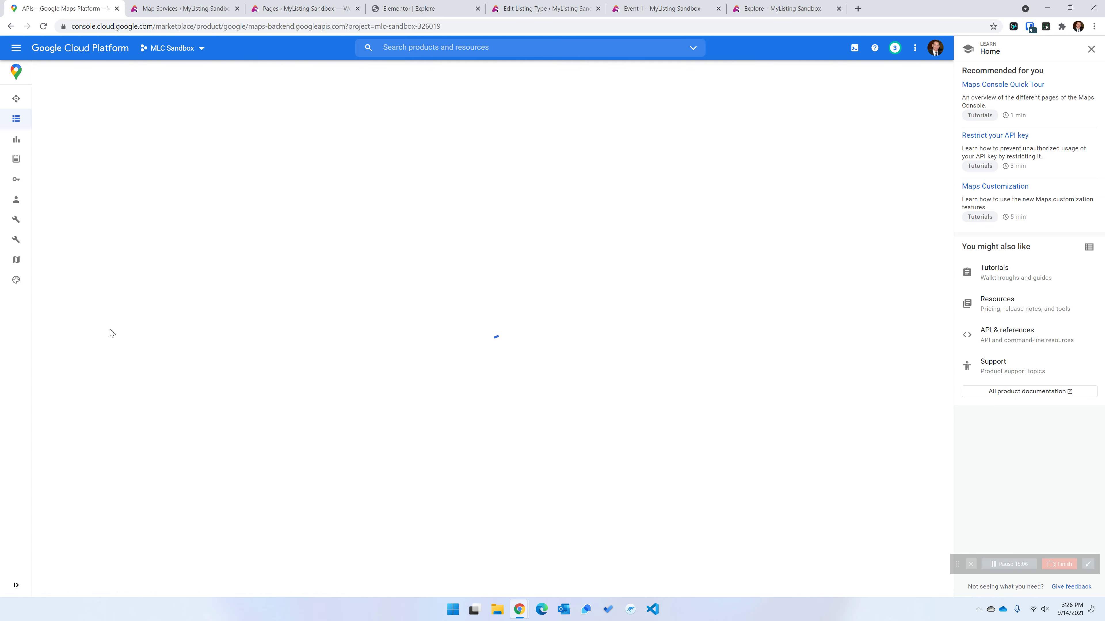
left_click(123, 177)
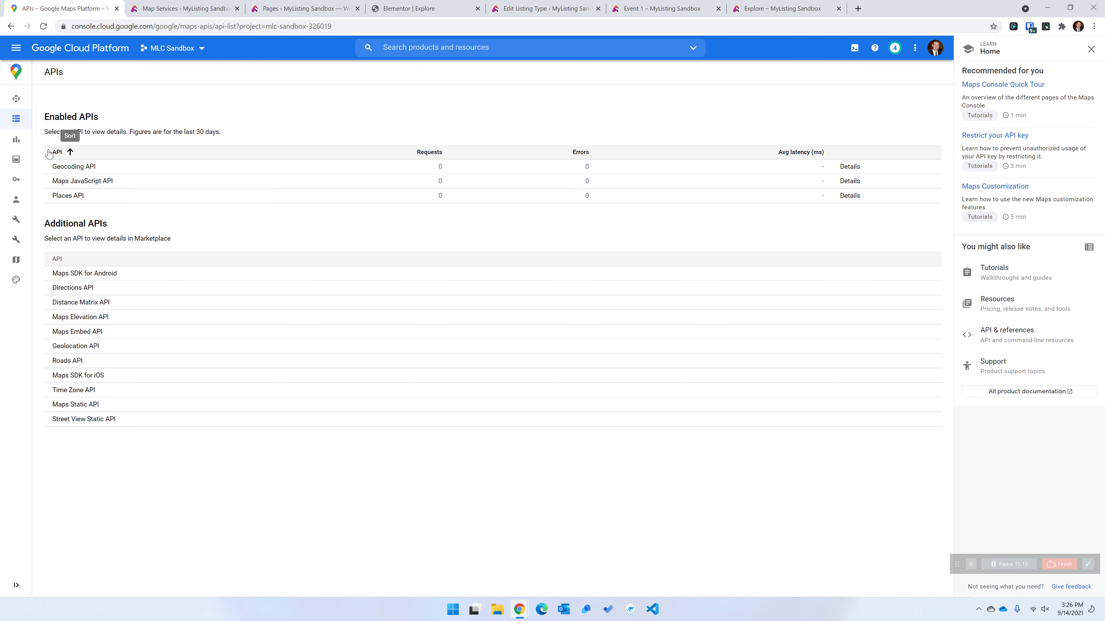
Create an API key in the Google Maps Platform credentials and copy it
mouse_move(20, 144)
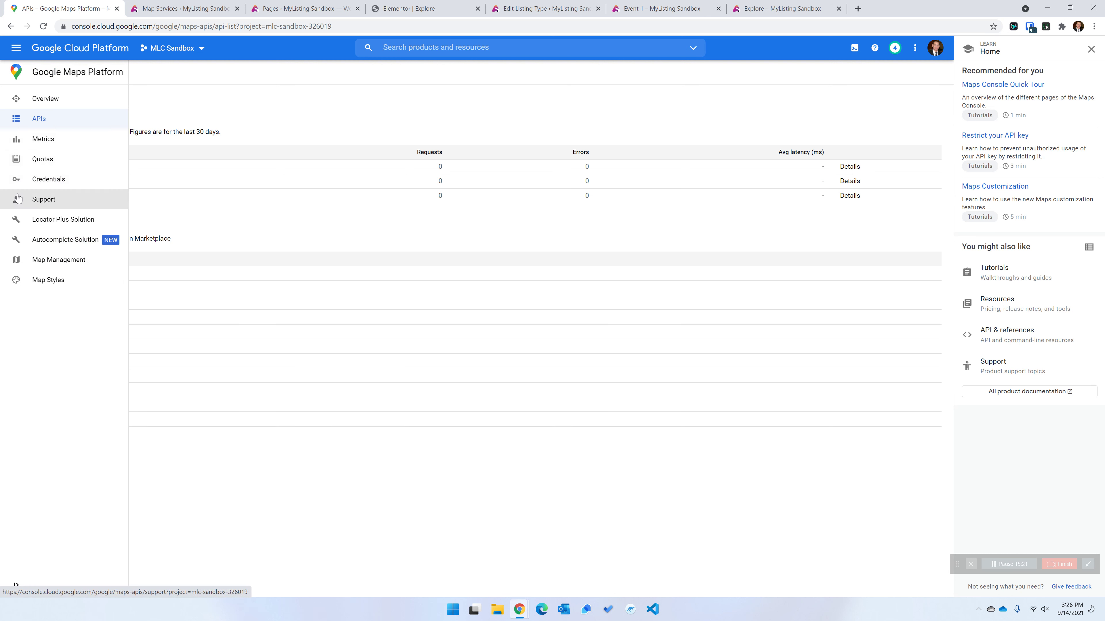
left_click(14, 120)
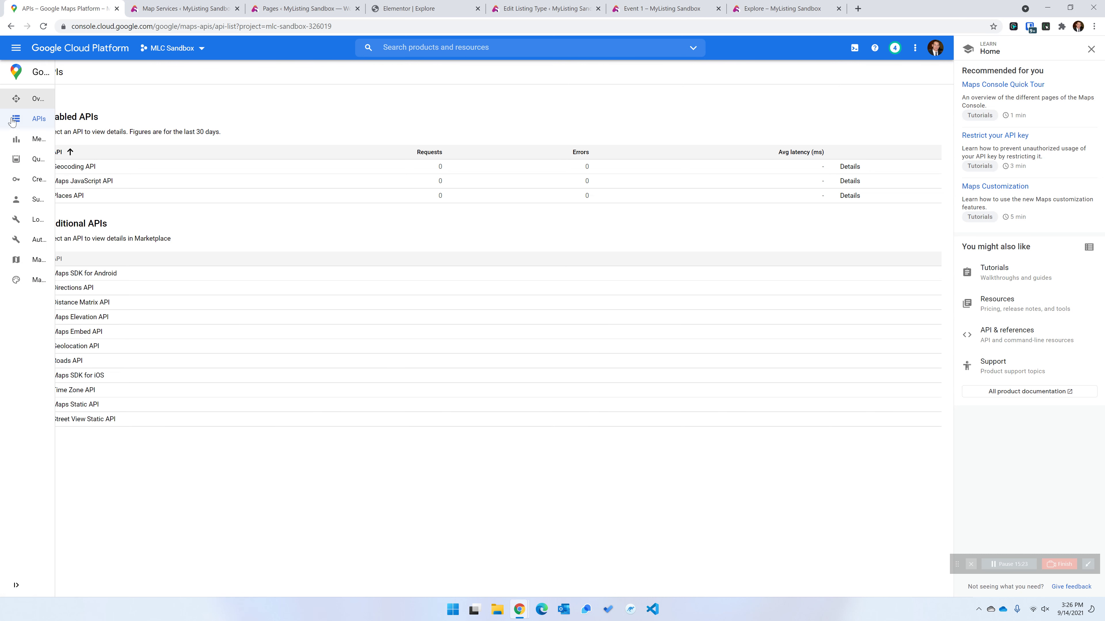
left_click(41, 180)
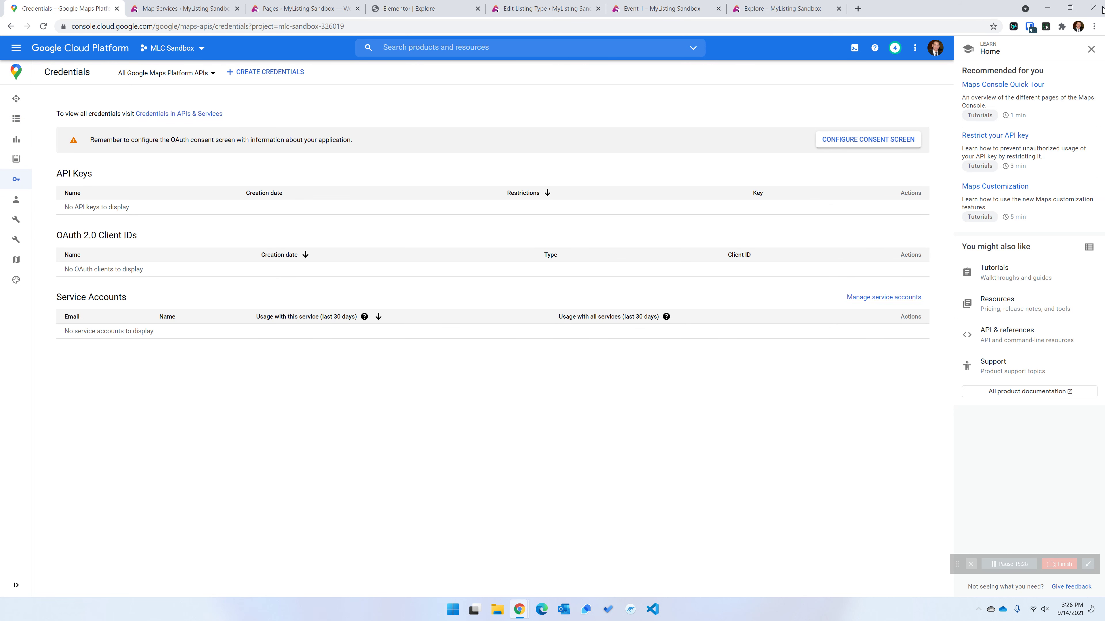
left_click(277, 75)
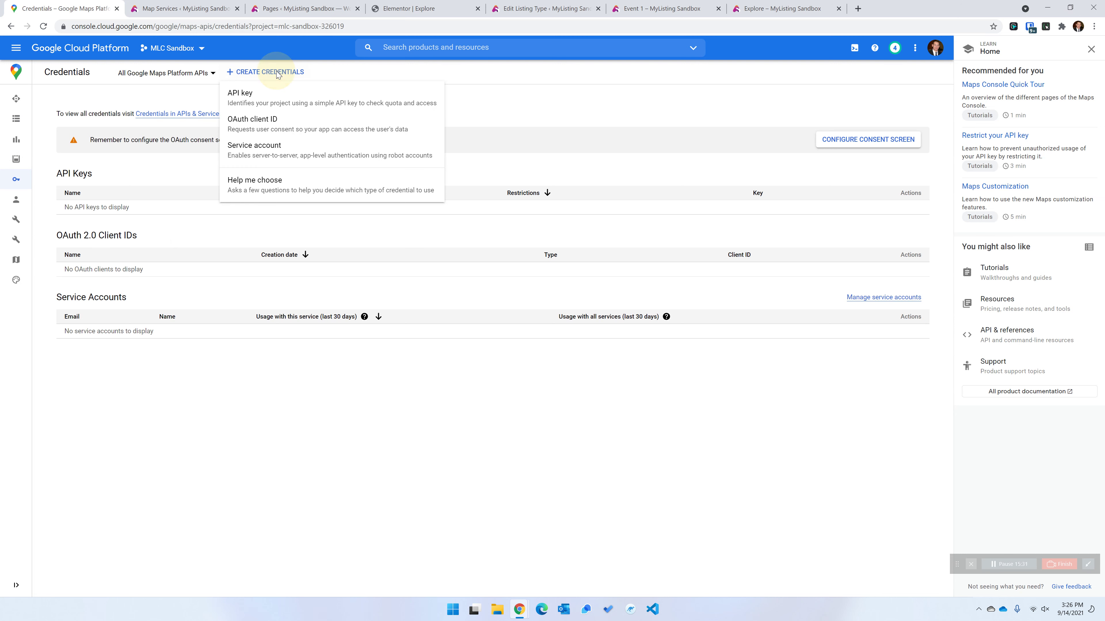
left_click(252, 95)
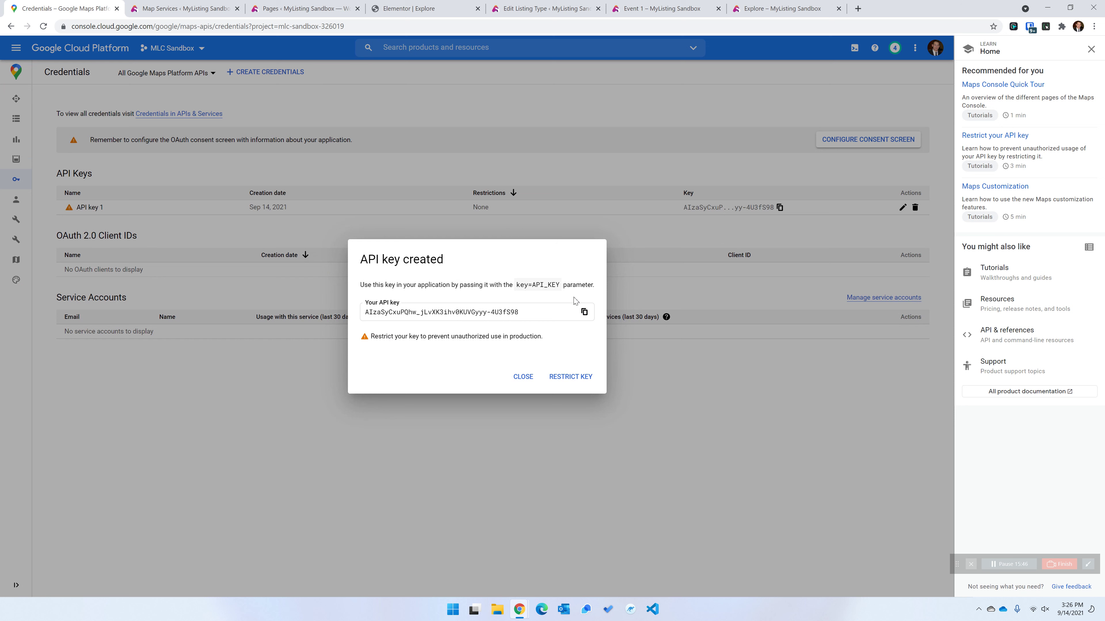
left_click(584, 312)
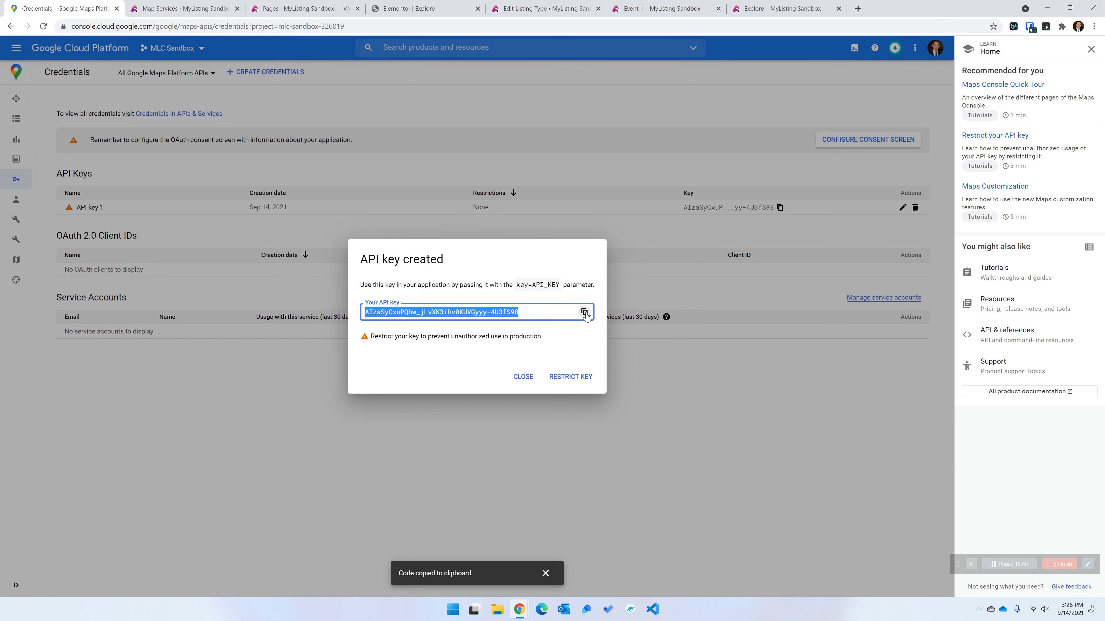
Switch to the WordPress Map Services page, set the provider to Google Maps and paste the Google Maps API key
left_click(155, 5)
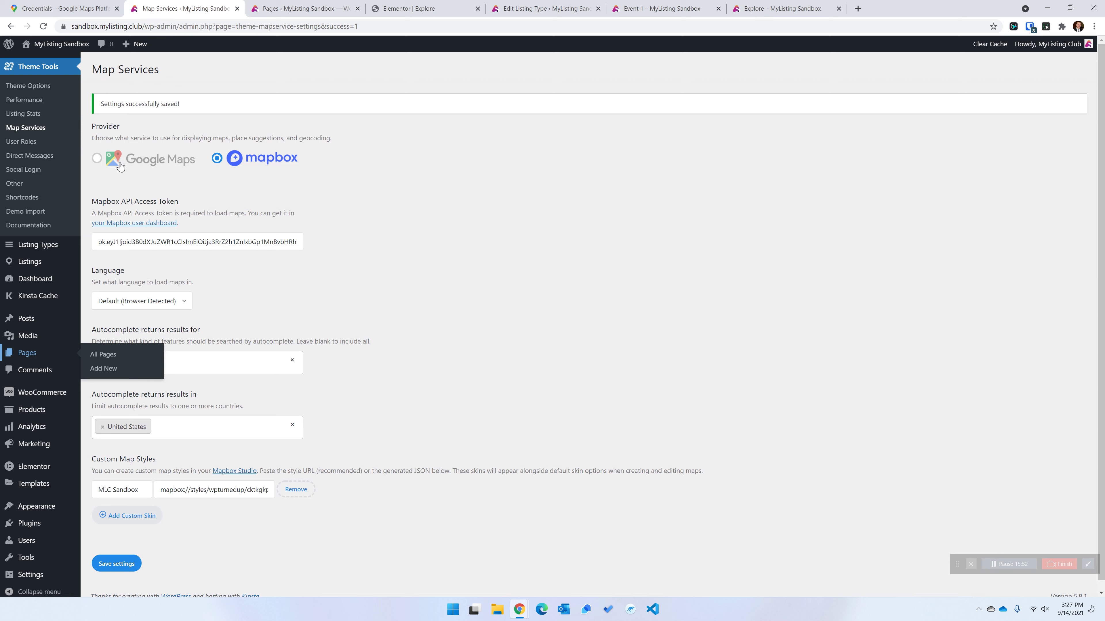
left_click(100, 162)
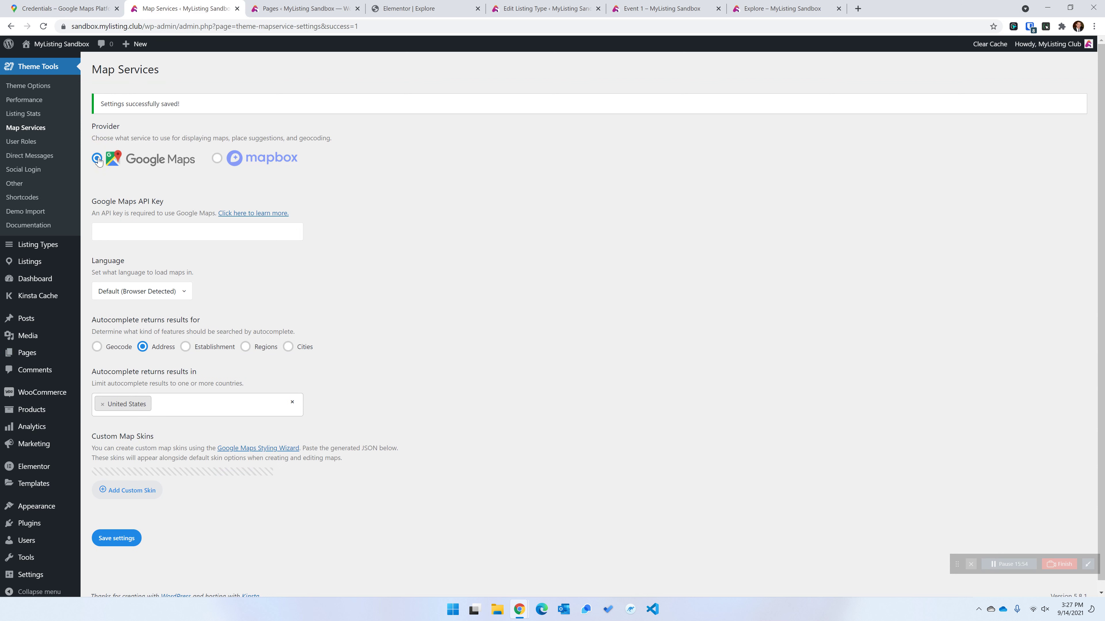
left_click(140, 235)
key("ctrl+v")
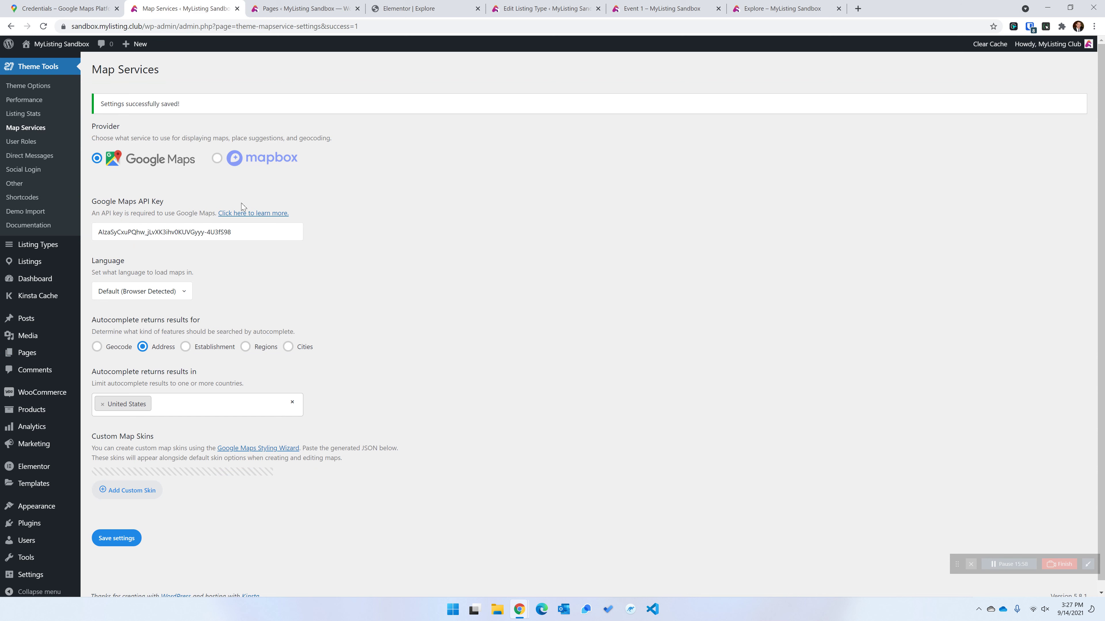
Return to Google Cloud Platform, rename the new API key to MLC Sandbox and set its application restriction to HTTP referrers (web sites)
left_click(72, 6)
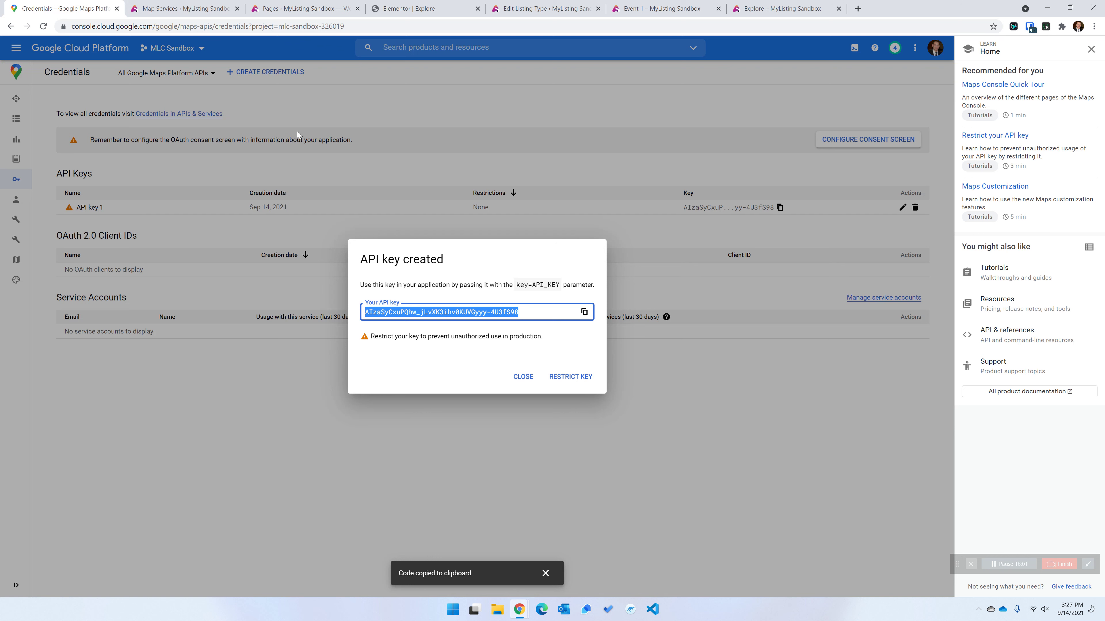
left_click(565, 378)
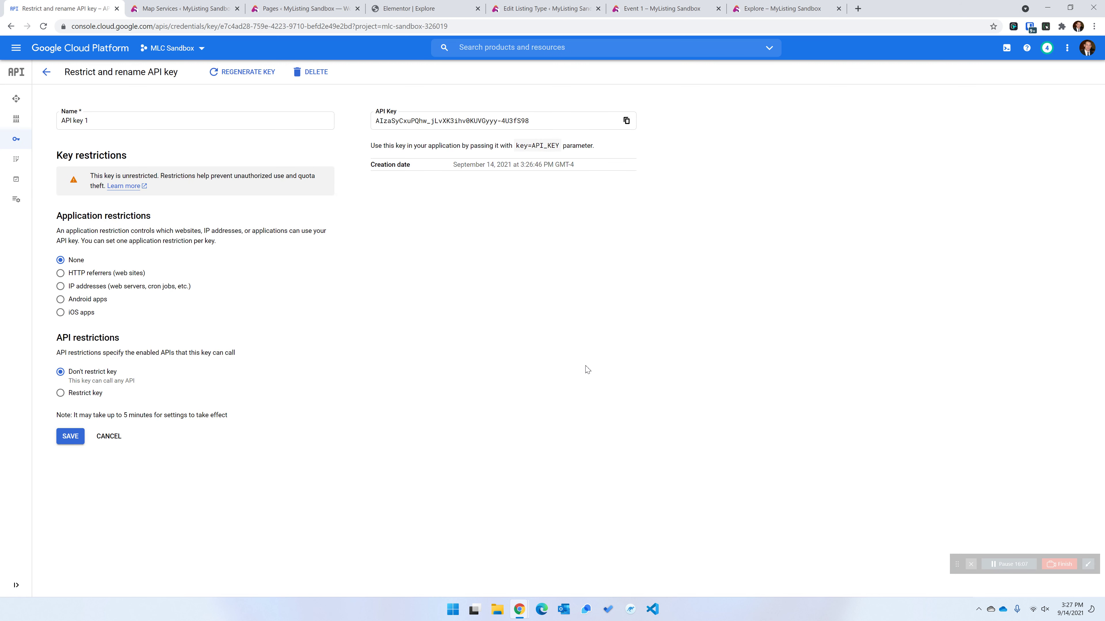
triple_click(107, 121)
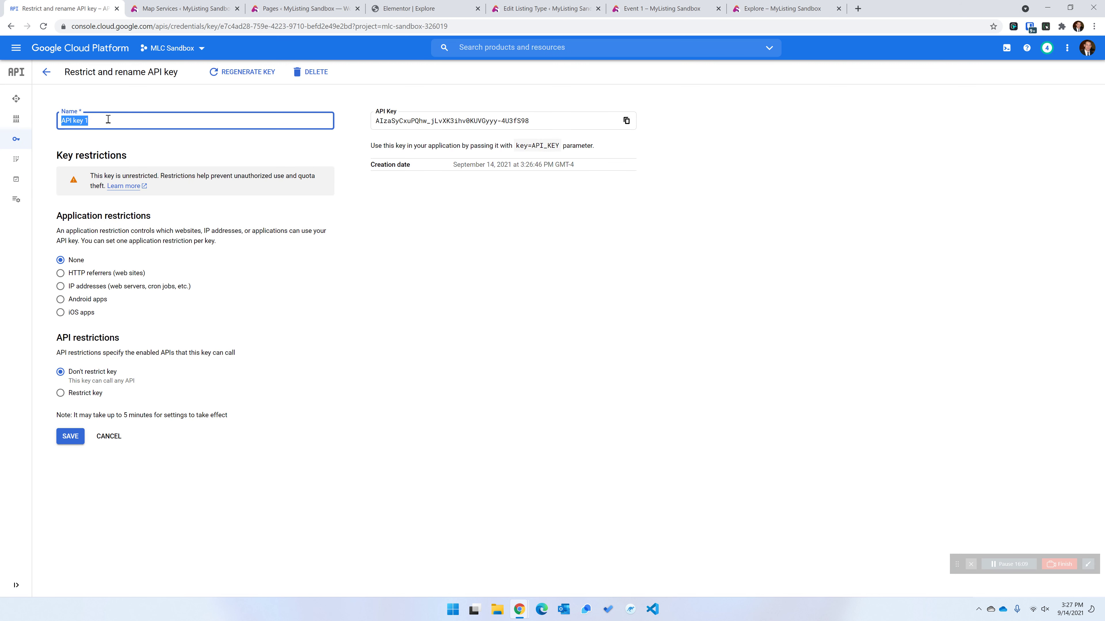
type("MLC Sandbox")
left_click(60, 273)
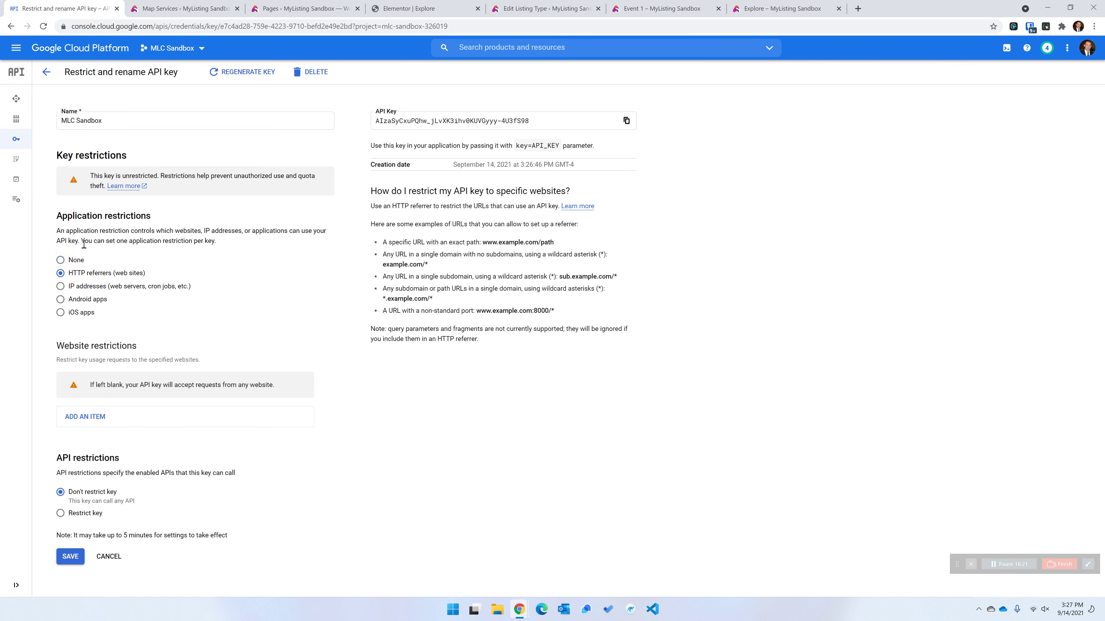
Start a new website restriction item for the API key and copy the site's domain from the WordPress Map Services page address
left_click(89, 416)
left_click(103, 456)
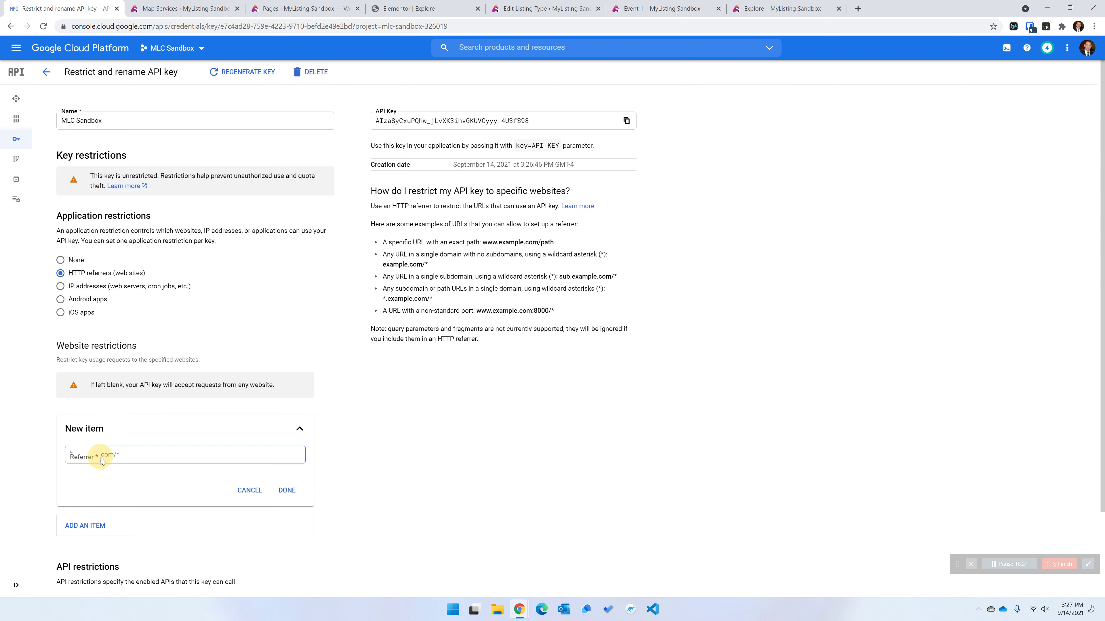
left_click(169, 6)
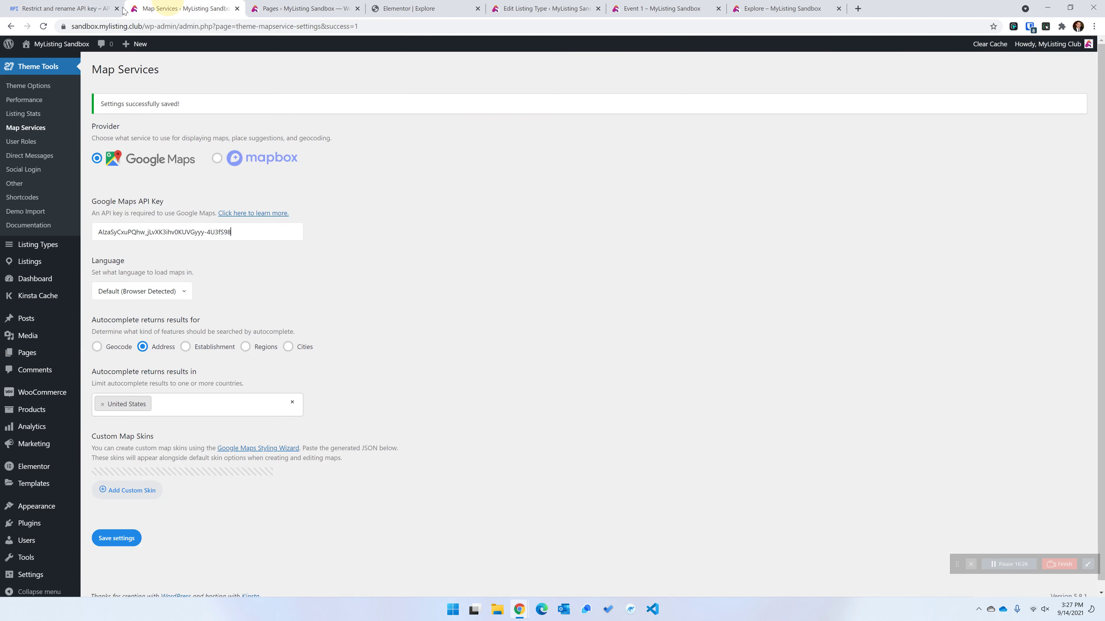
left_click(142, 27)
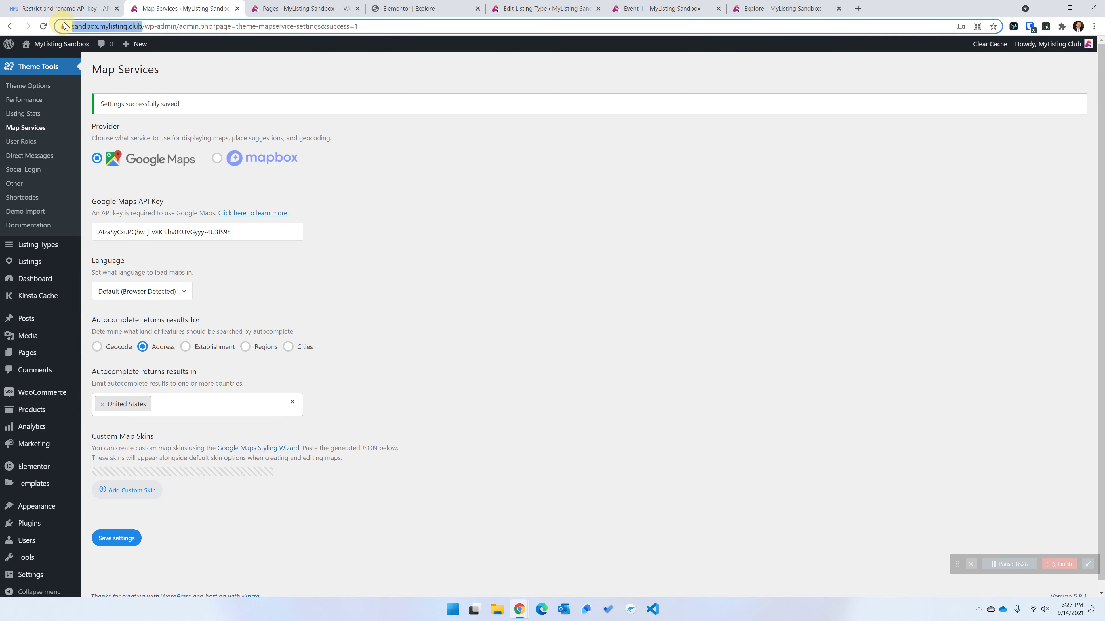
right_click(98, 25)
left_click(123, 94)
Return to Google Cloud Platform, add sandbox.mylisting.club as the allowed referrer and save the API key's restrictions
left_click(65, 8)
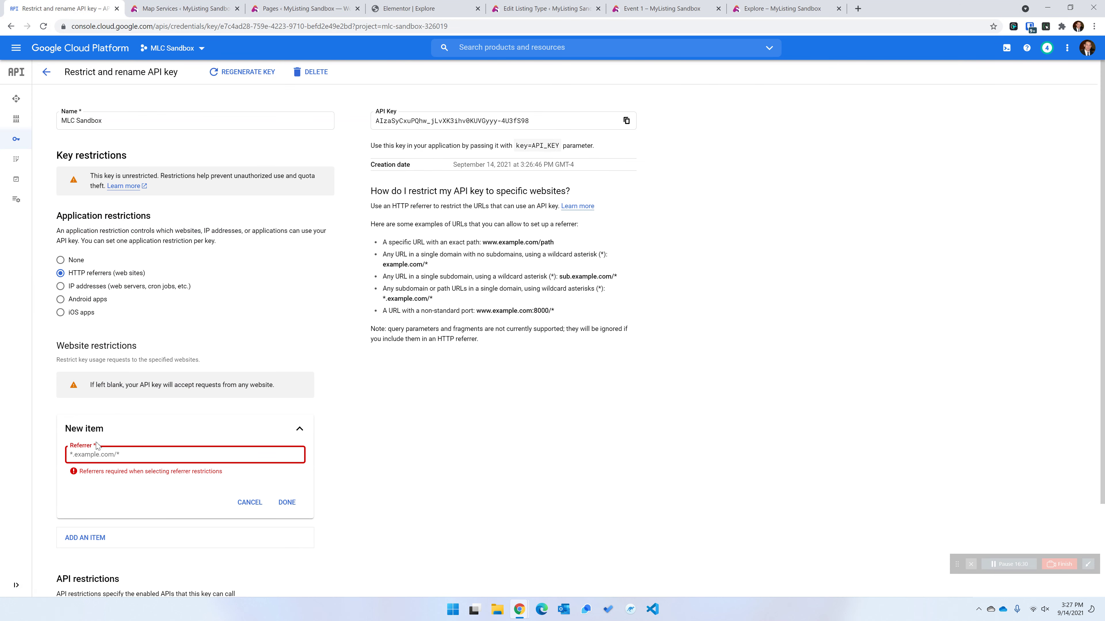
left_click(101, 452)
key("ctrl+v")
key("BackSpace")
left_click(161, 456)
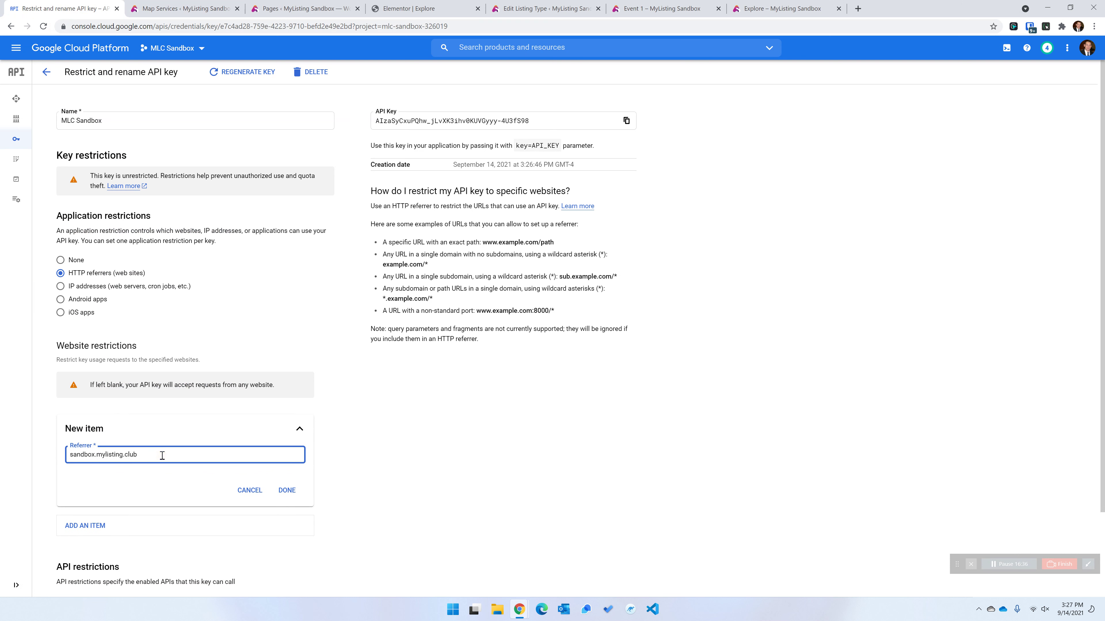
left_click(287, 490)
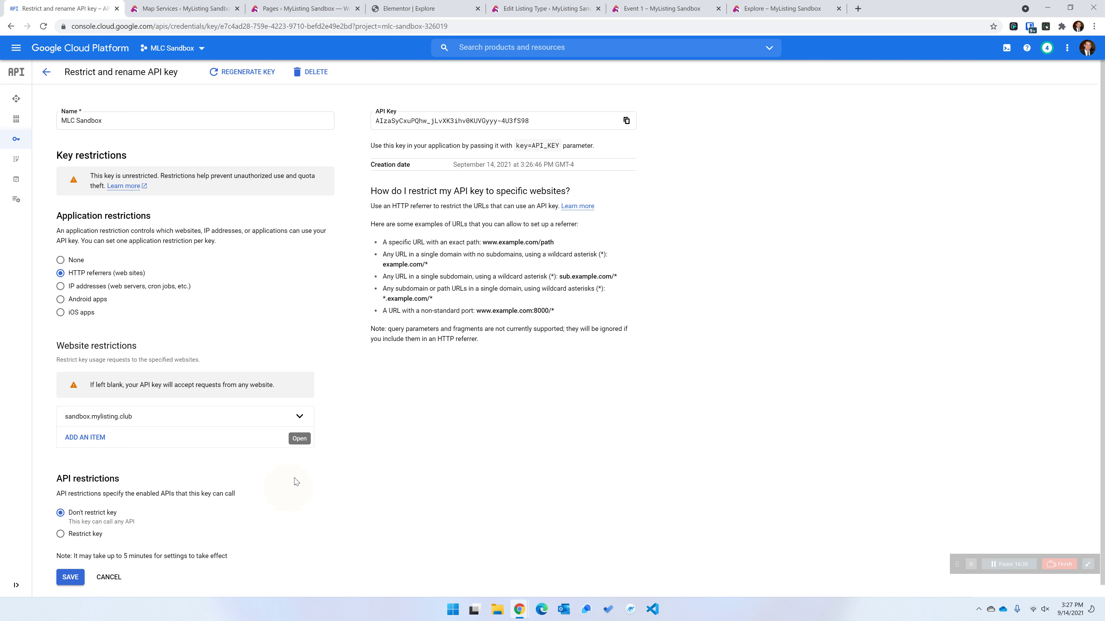
scroll(579, 366, "down", 1)
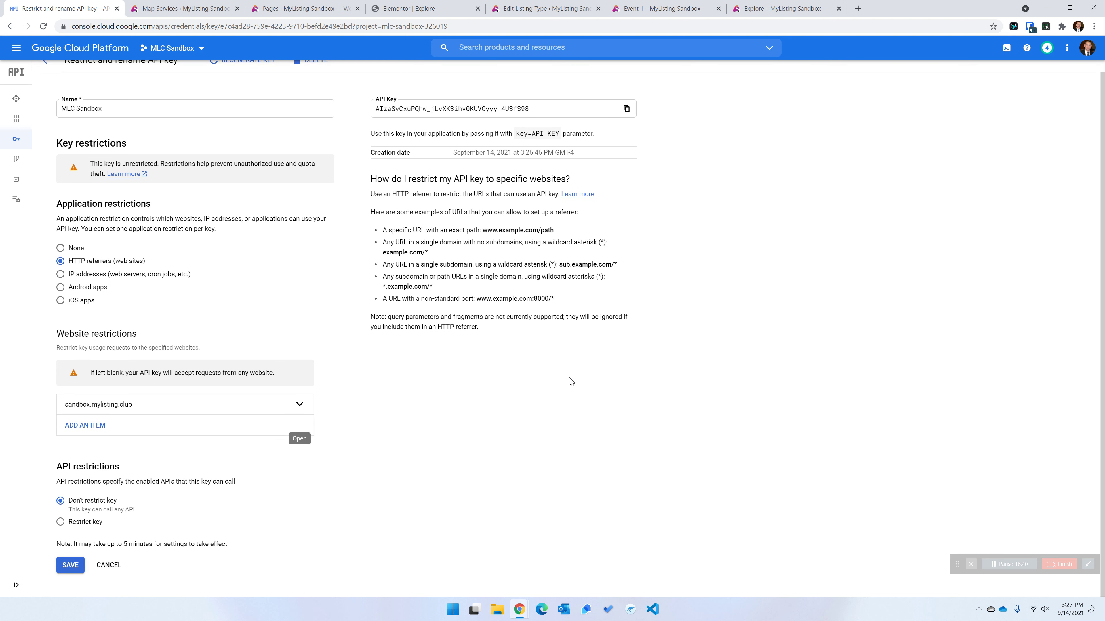
left_click(74, 568)
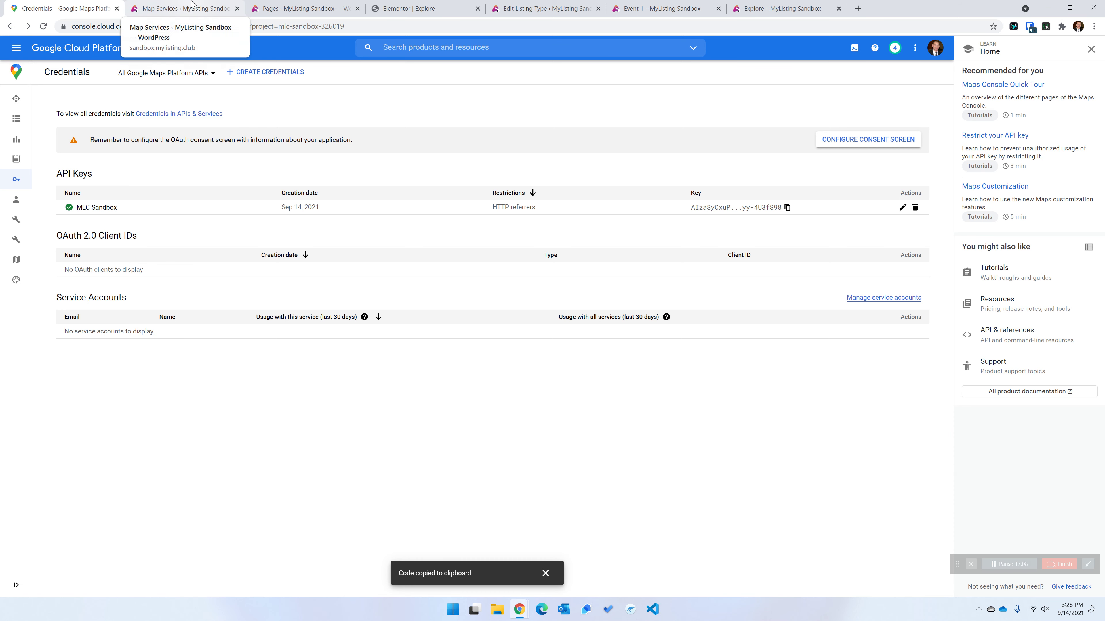
Save the WordPress Map Services settings and reload the Explore page to check its map
left_click(185, 7)
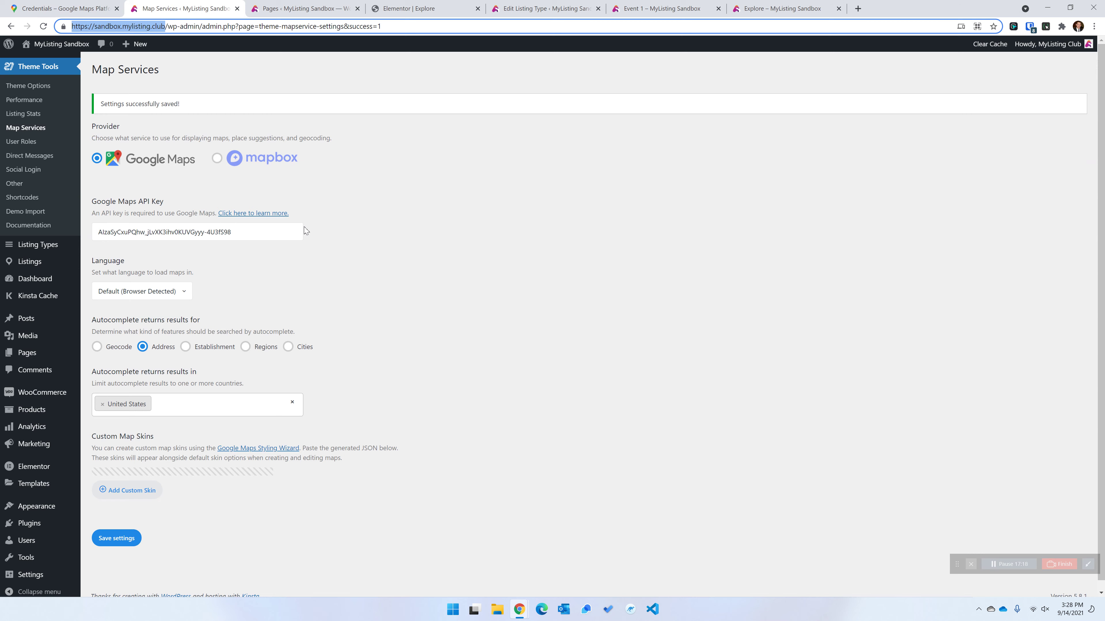
left_click(124, 539)
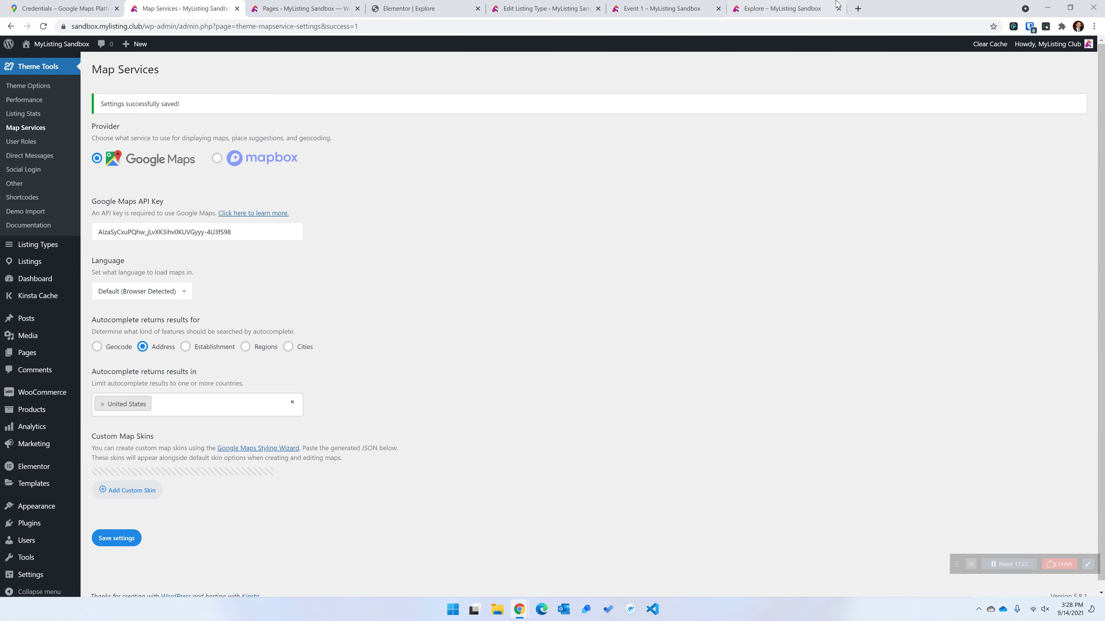
left_click(778, 8)
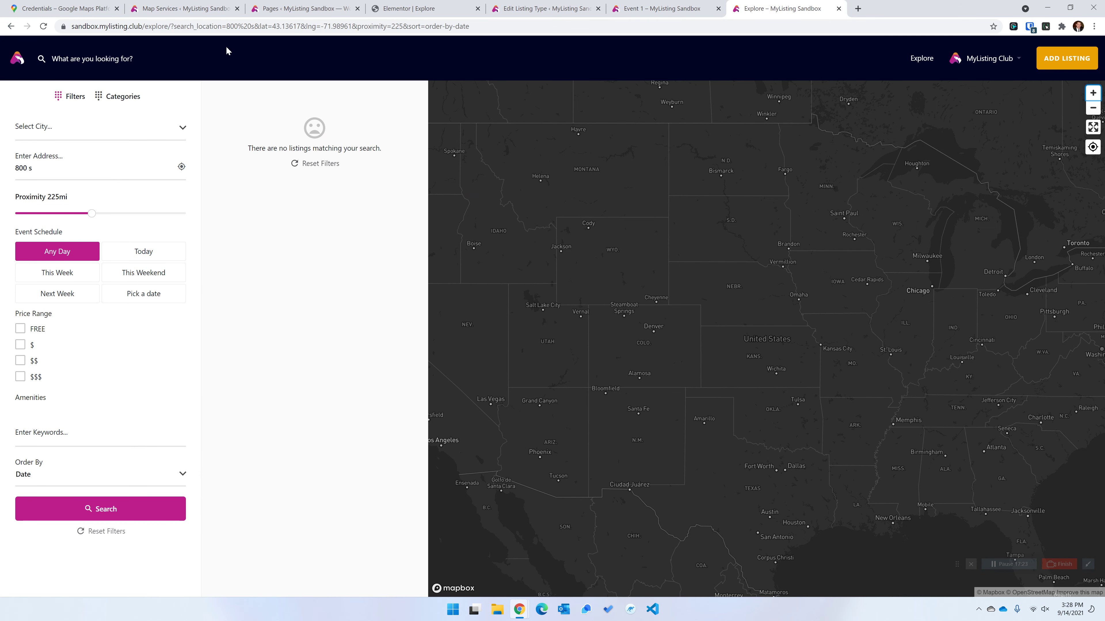
left_click(44, 26)
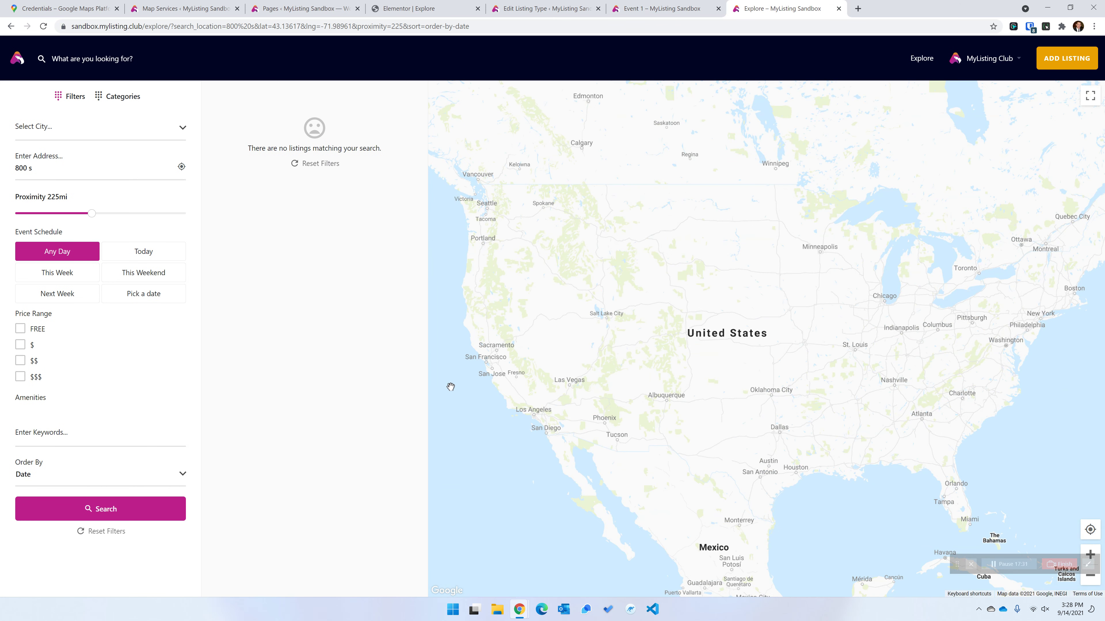
Test the Explore page's address autocomplete with "800 s" while the browser's developer console is open, and close the console
right_click(329, 486)
left_click(348, 479)
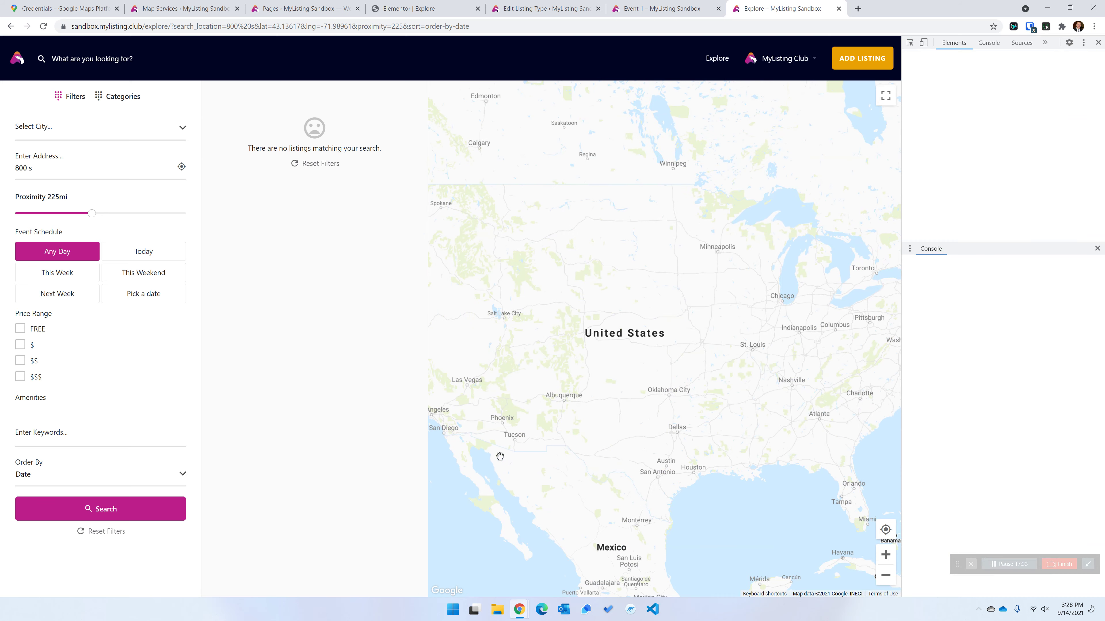
left_click(40, 166)
key("BackSpace")
key("BackSpace")
key("BackSpace")
key("BackSpace")
key("BackSpace")
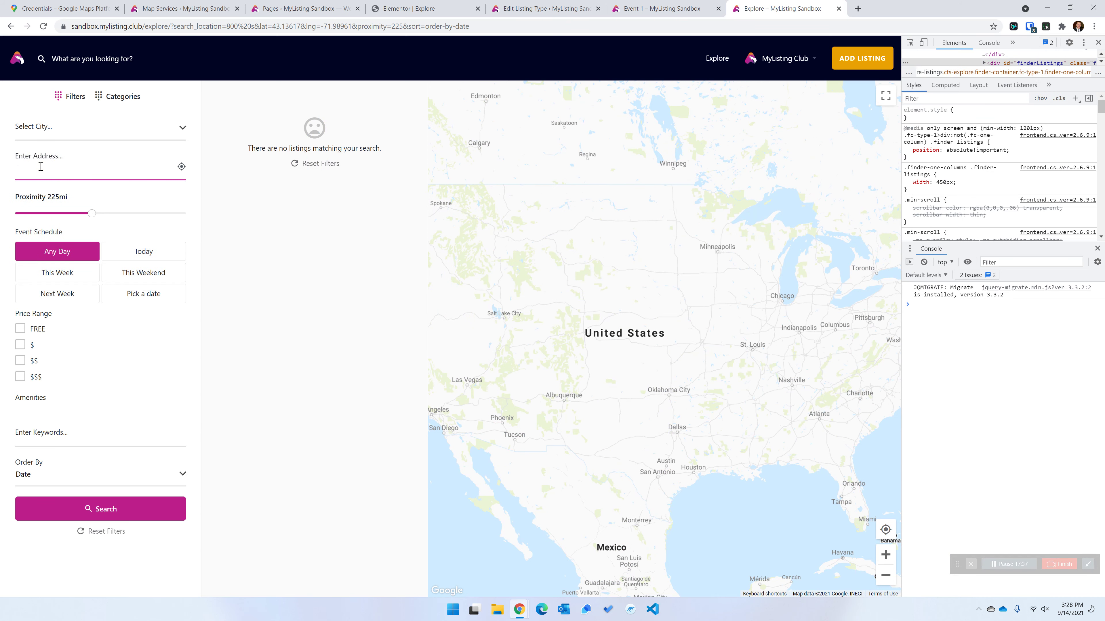
type("800 s")
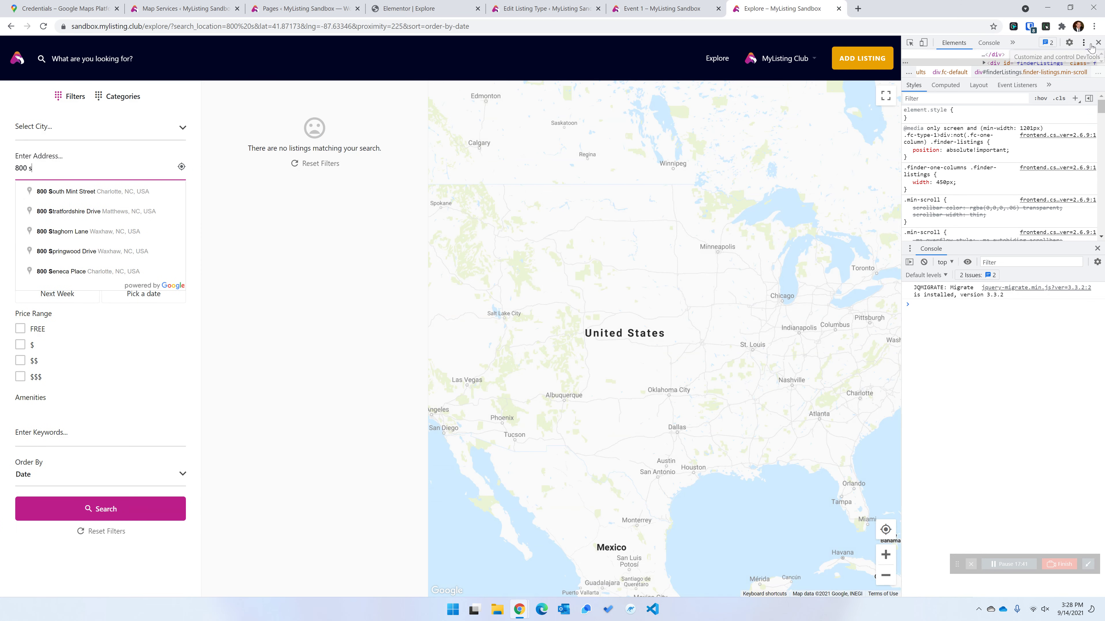
left_click(1097, 42)
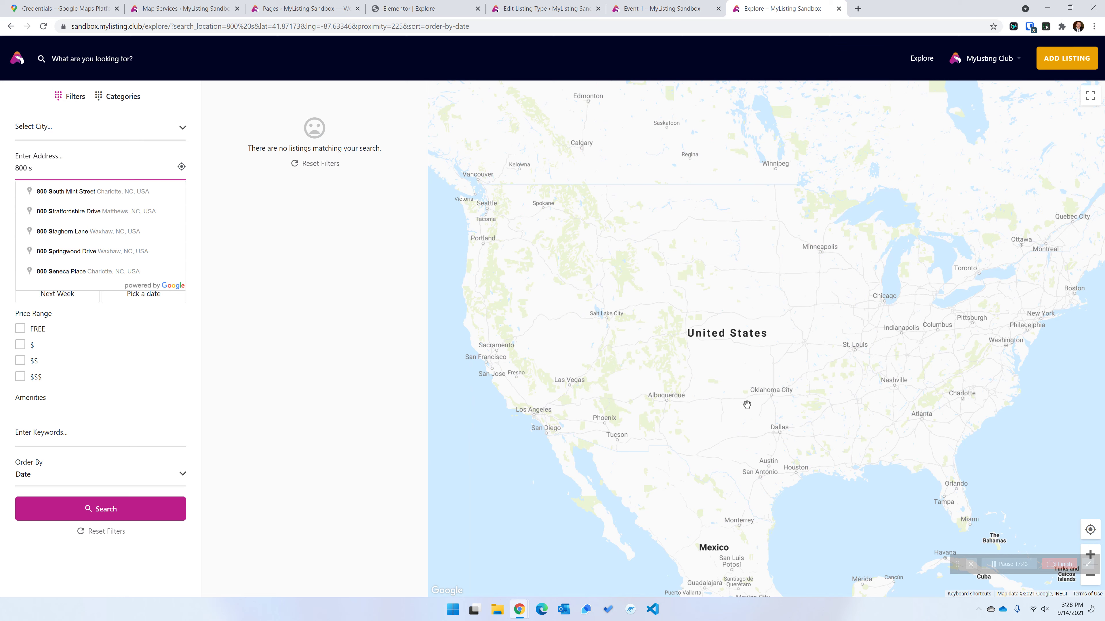
left_click(340, 429)
Switch to the Event 1 listing page and reload it to check its location map
left_click(661, 8)
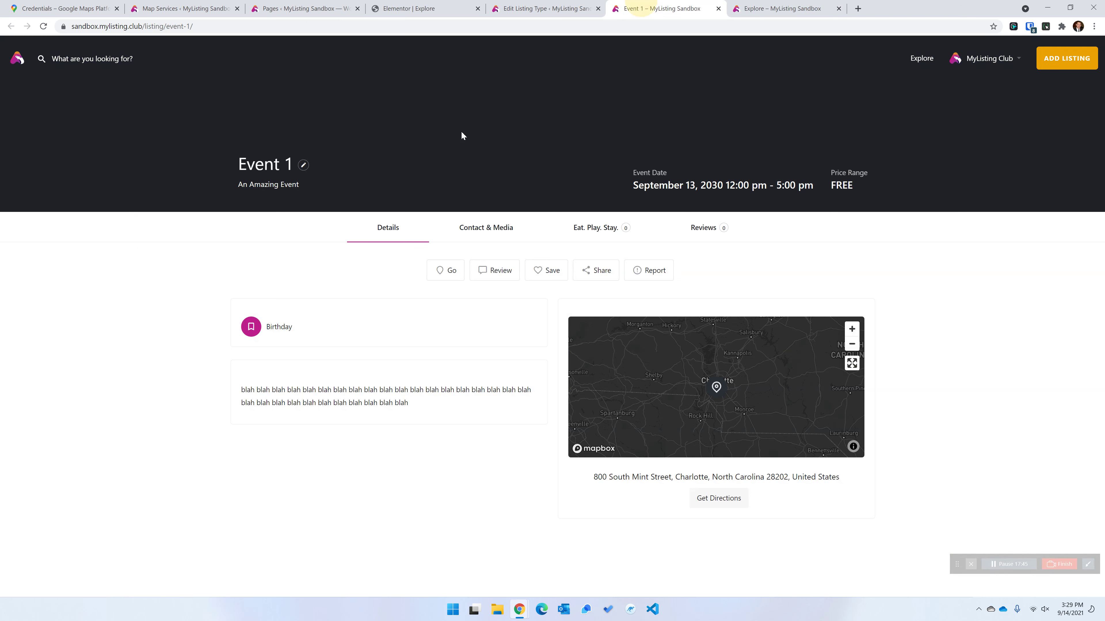
left_click(43, 26)
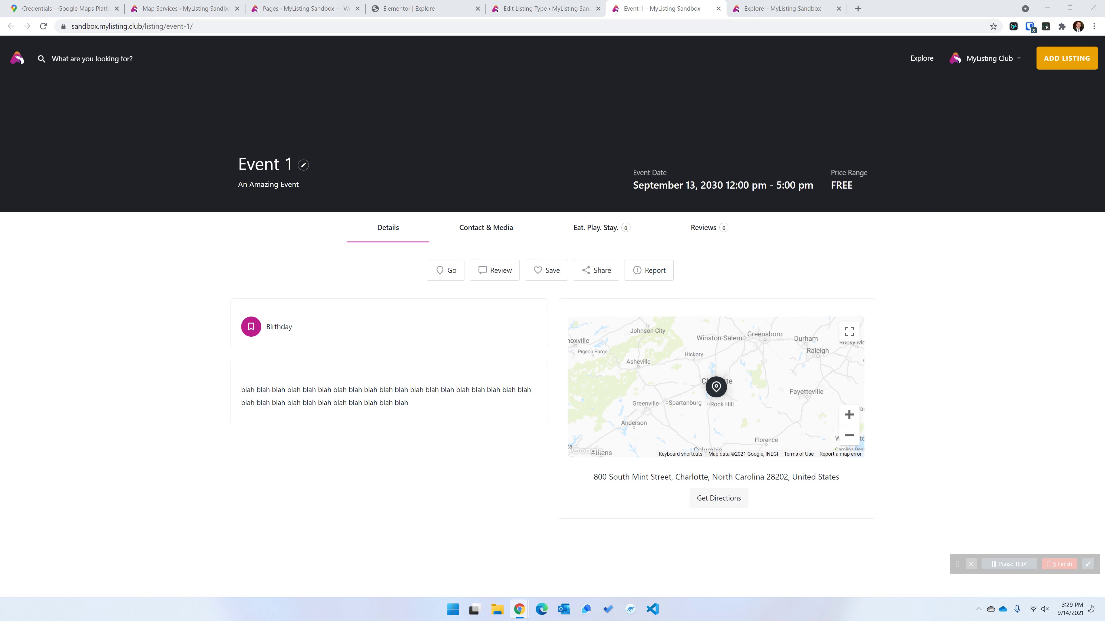
Open the Google Maps Styling Wizard at mapstyle.withgoogle.com and choose to continue to the old style wizard
left_click(94, 9)
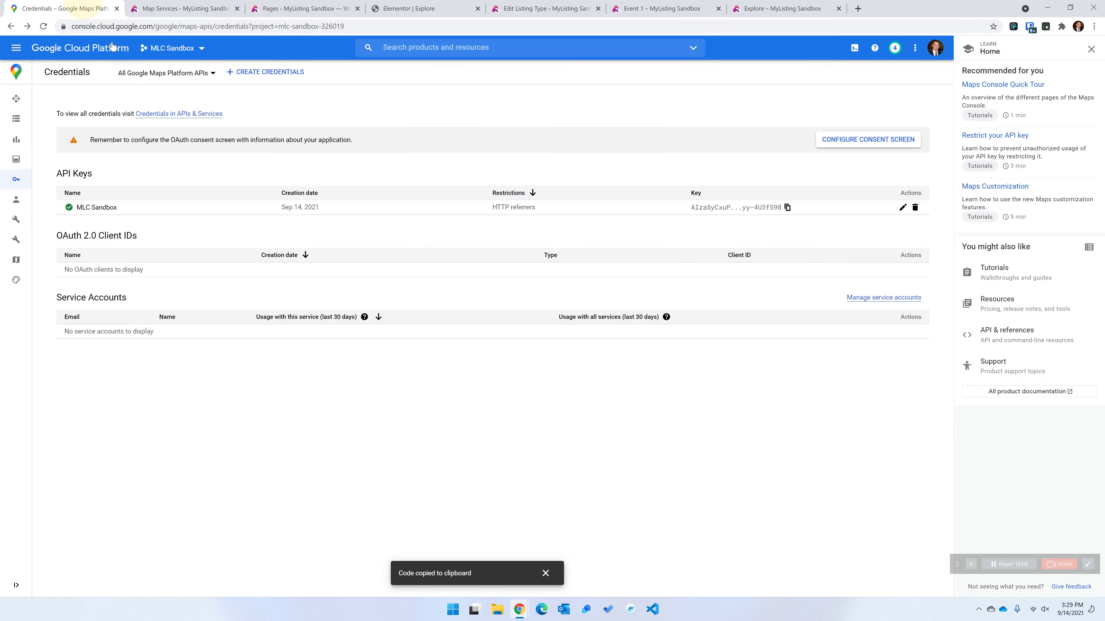
left_click(118, 27)
type("mapstyle")
key("Return")
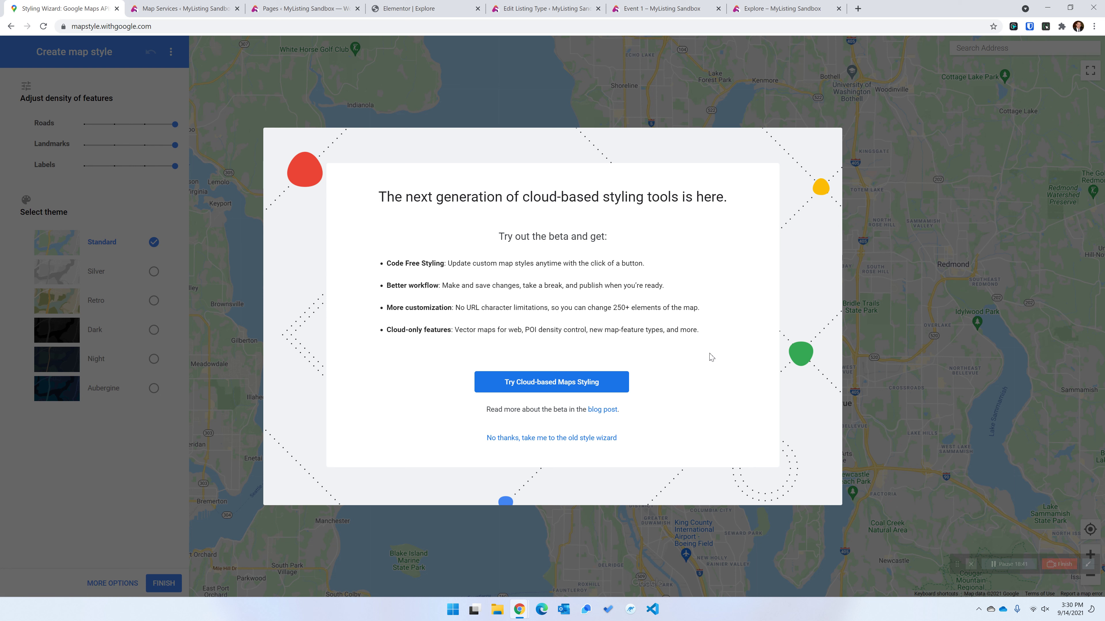
triple_click(533, 440)
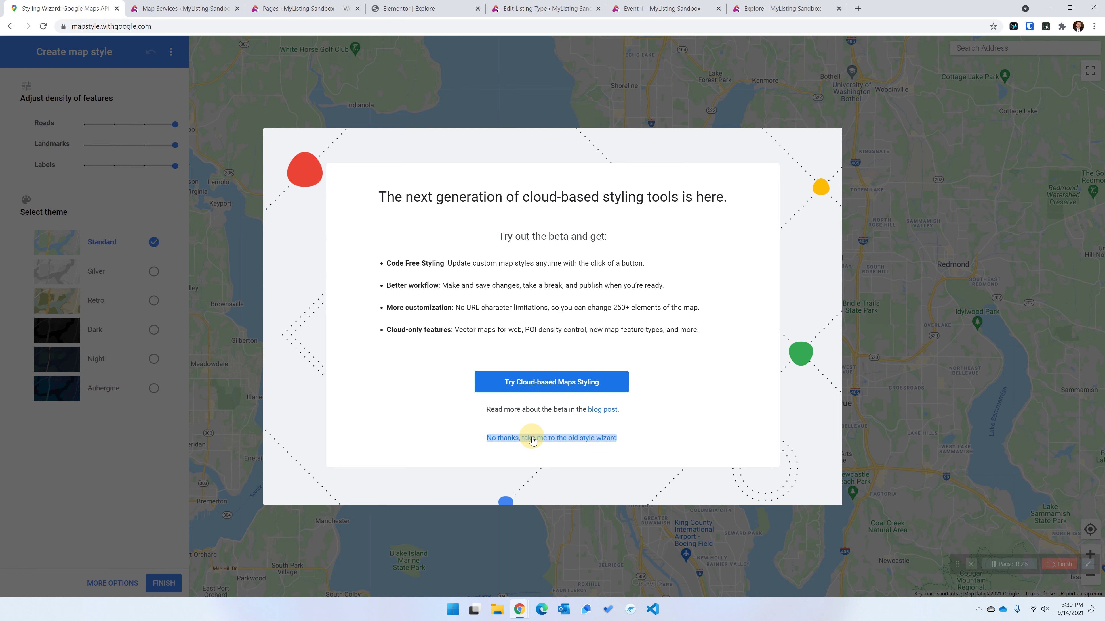
left_click(533, 440)
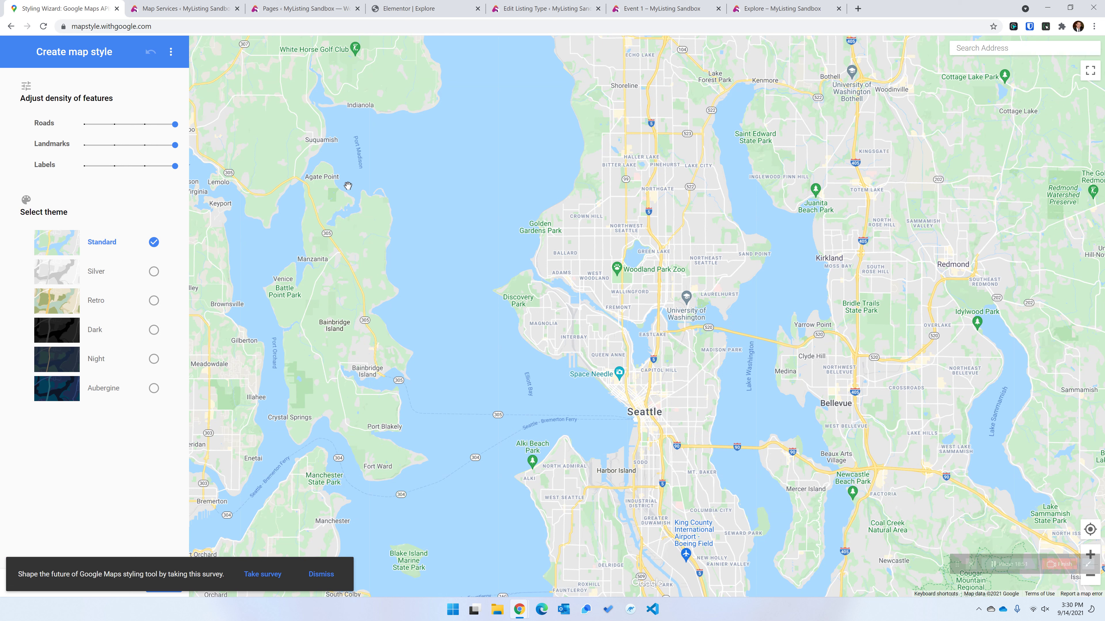
Apply the Dark theme to the map style, finish it and copy the exported style JSON
left_click(153, 330)
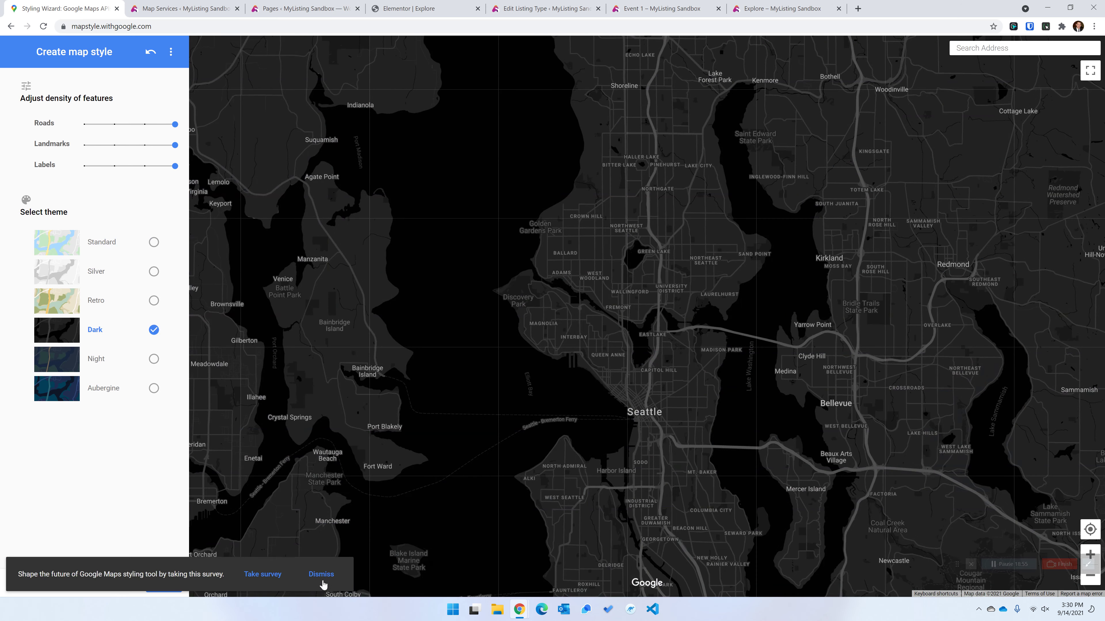
left_click(321, 578)
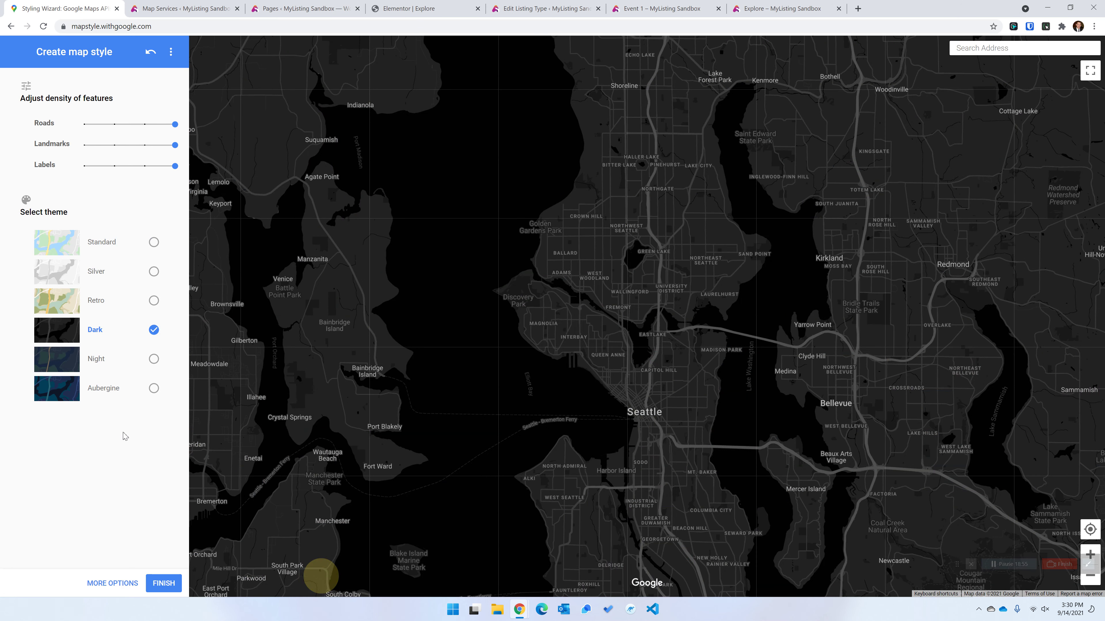
left_click(160, 588)
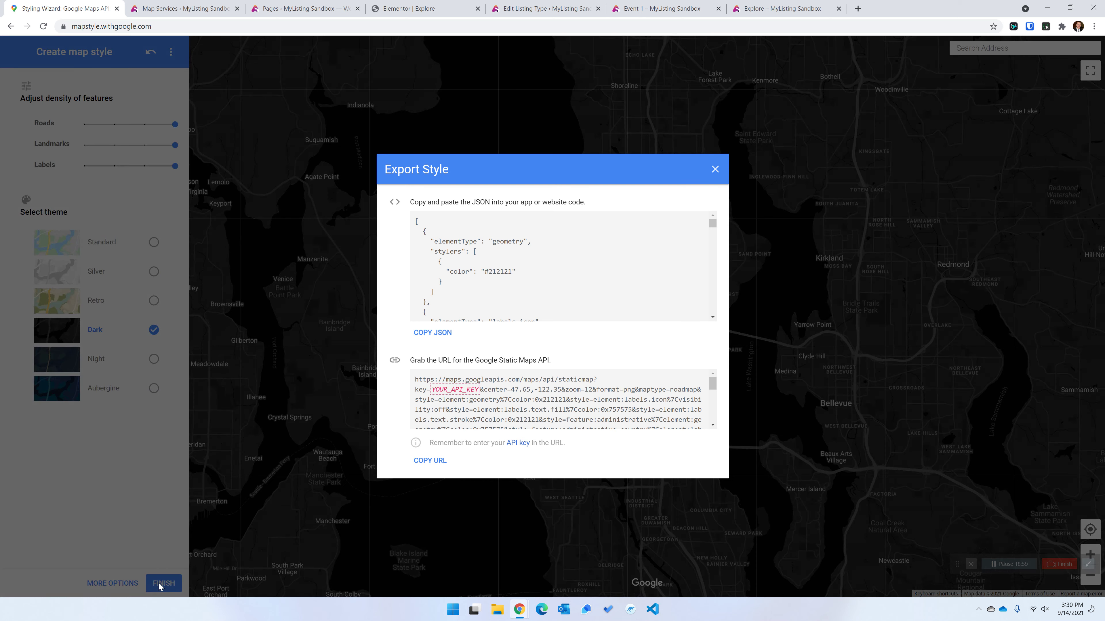
left_click(433, 333)
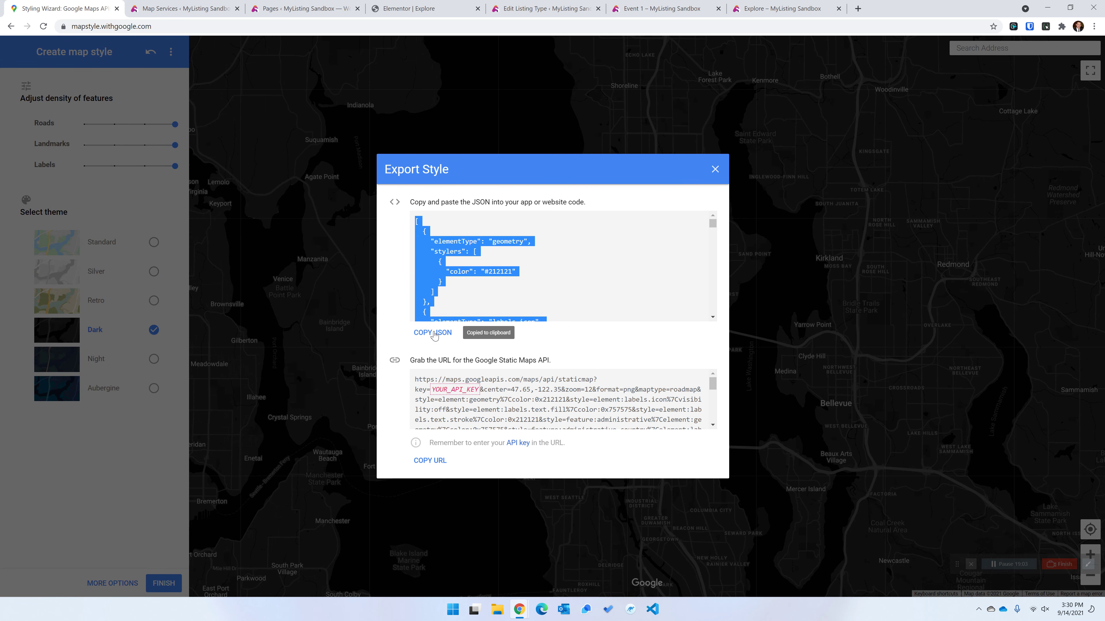
On the WordPress Map Services page, add a custom map skin labelled MLC Sandbox GM with the copied JSON and save the settings
left_click(191, 8)
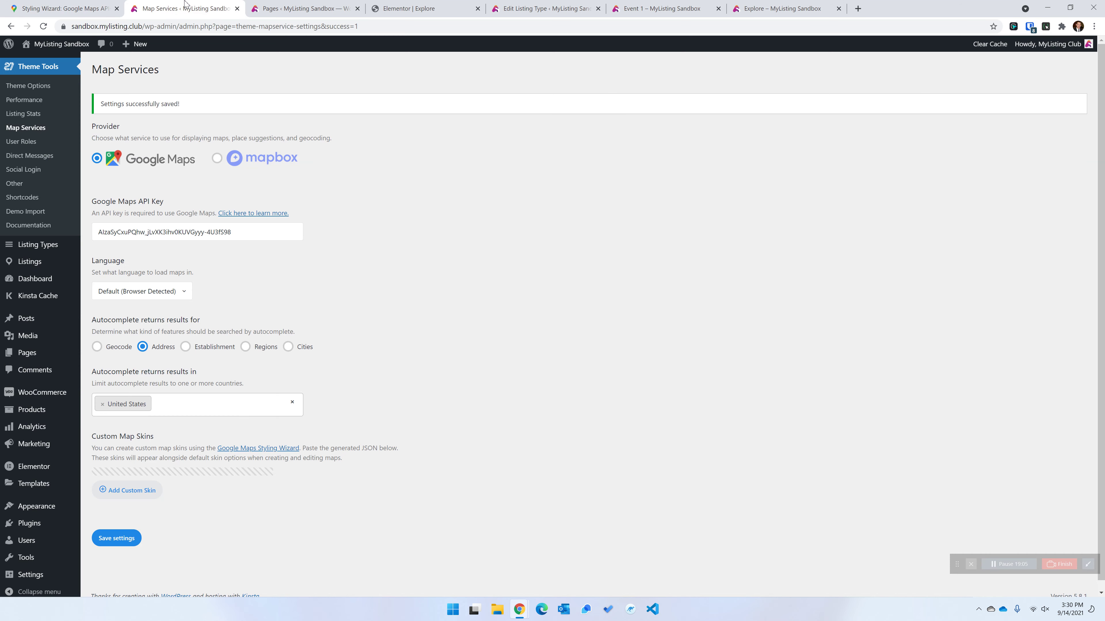
left_click(122, 493)
left_click(126, 481)
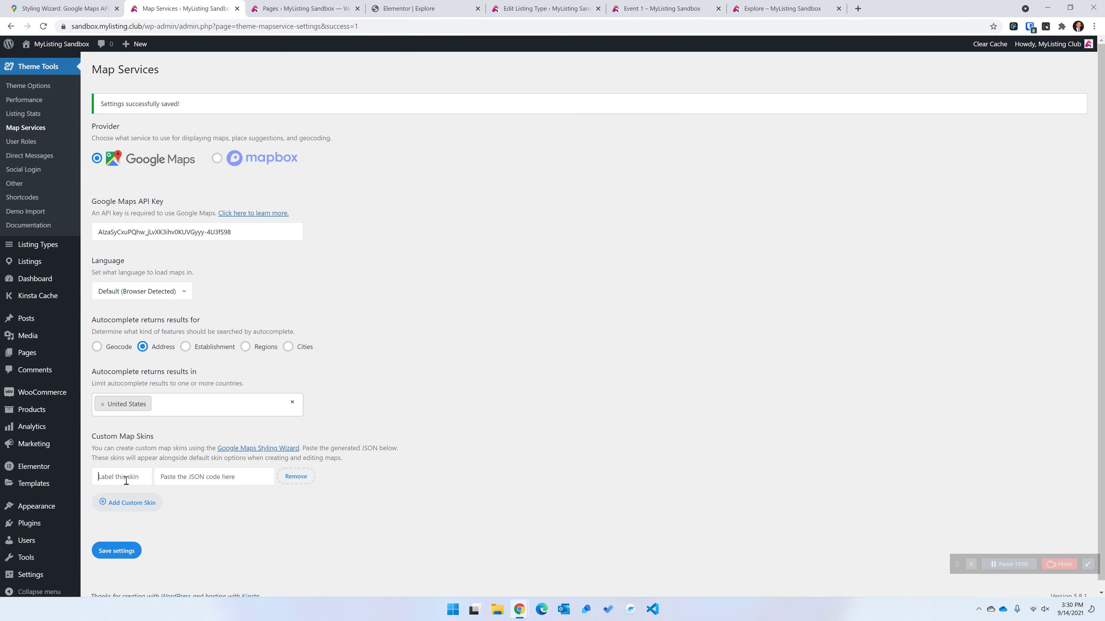
type("ML")
type("C Sandbox Gl")
left_click(221, 480)
key("ctrl+v")
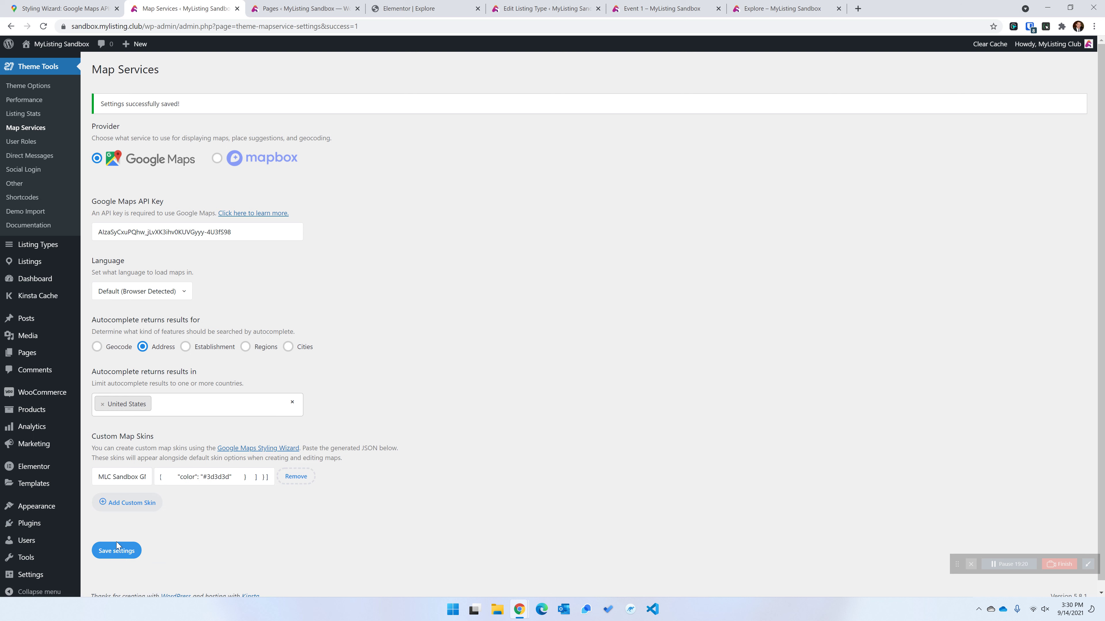
left_click(119, 551)
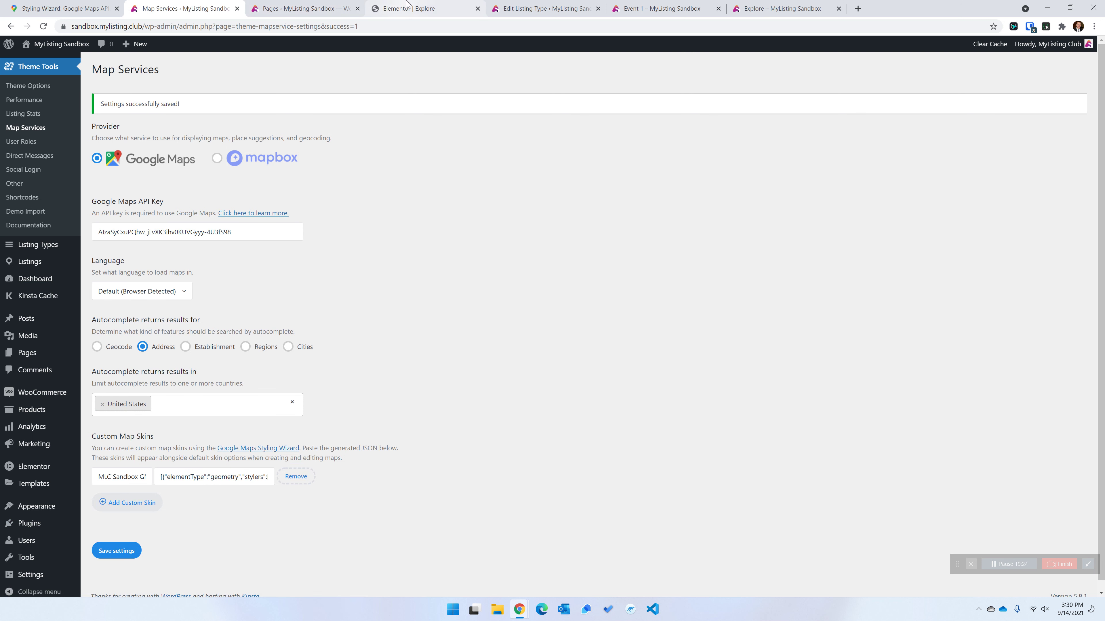
Switch to the Elementor Explore page, reload it and set the Explore Listings widget's map skin to MLC Sandbox GM
left_click(391, 5)
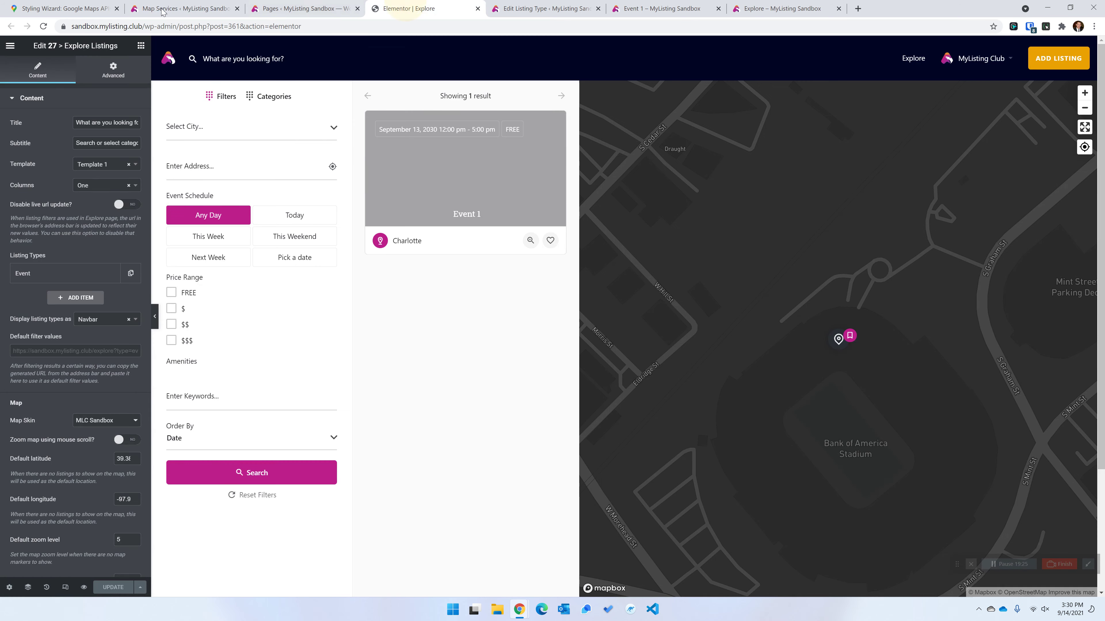
left_click(43, 26)
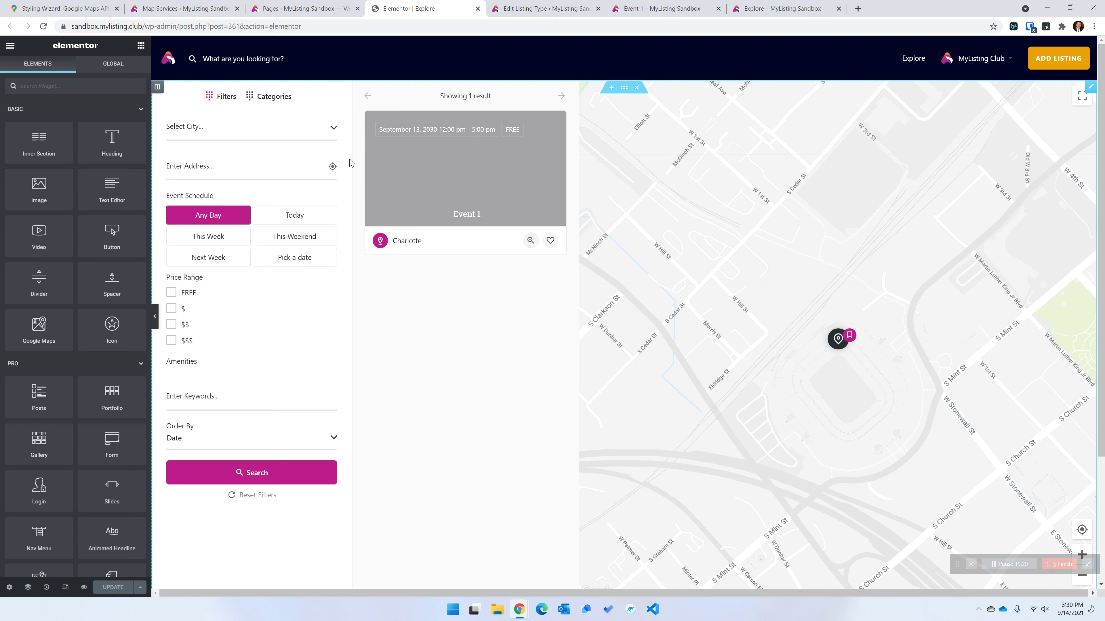
left_click(487, 335)
left_click(487, 335)
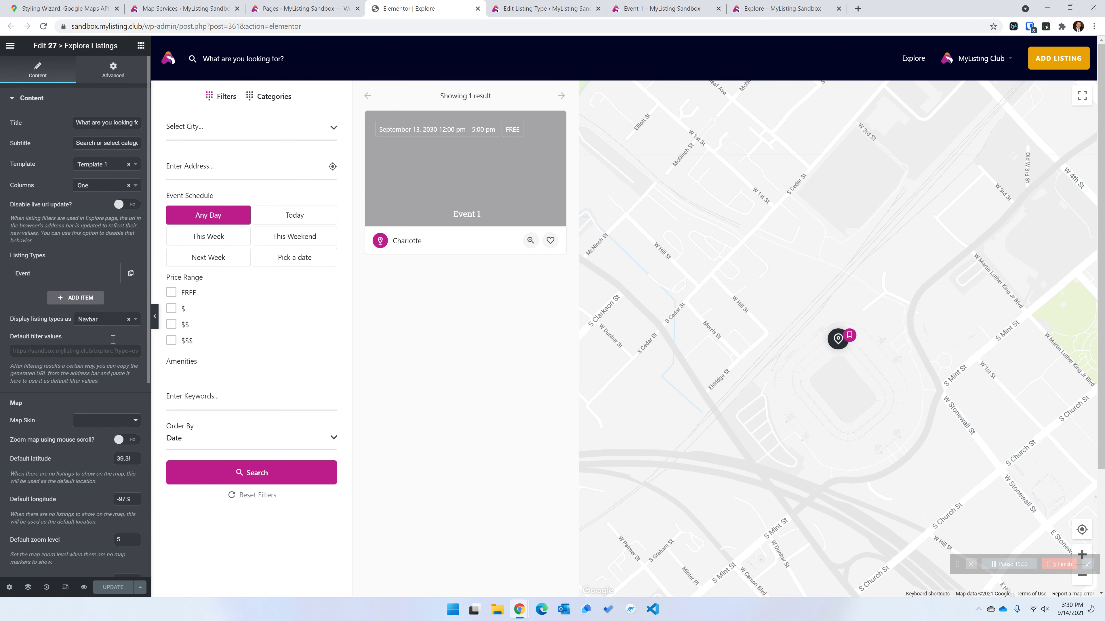
left_click(81, 421)
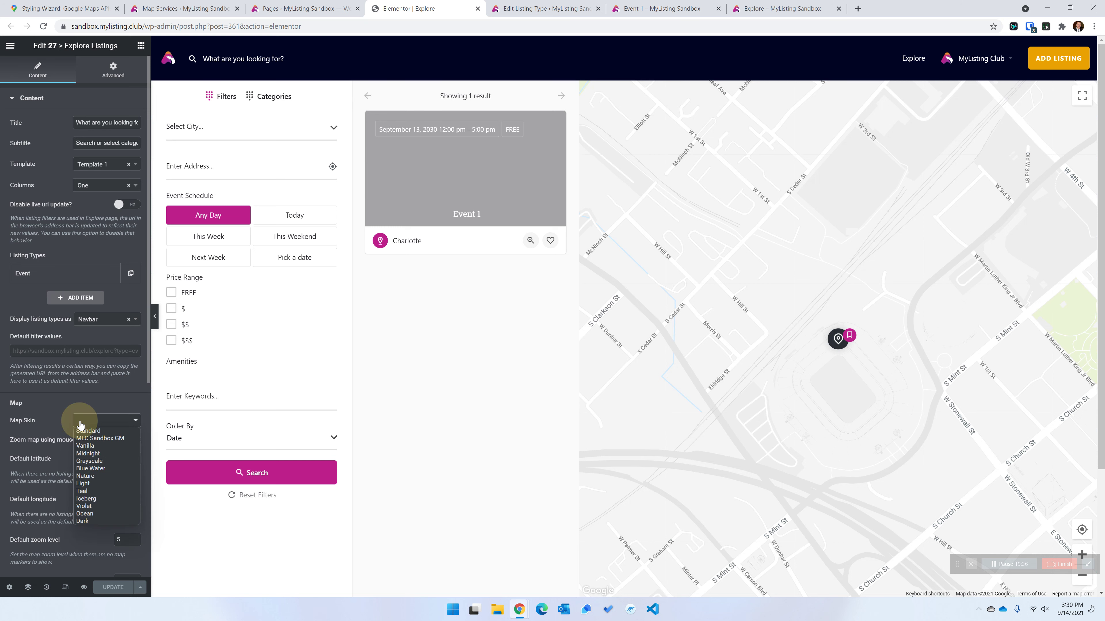
left_click(115, 440)
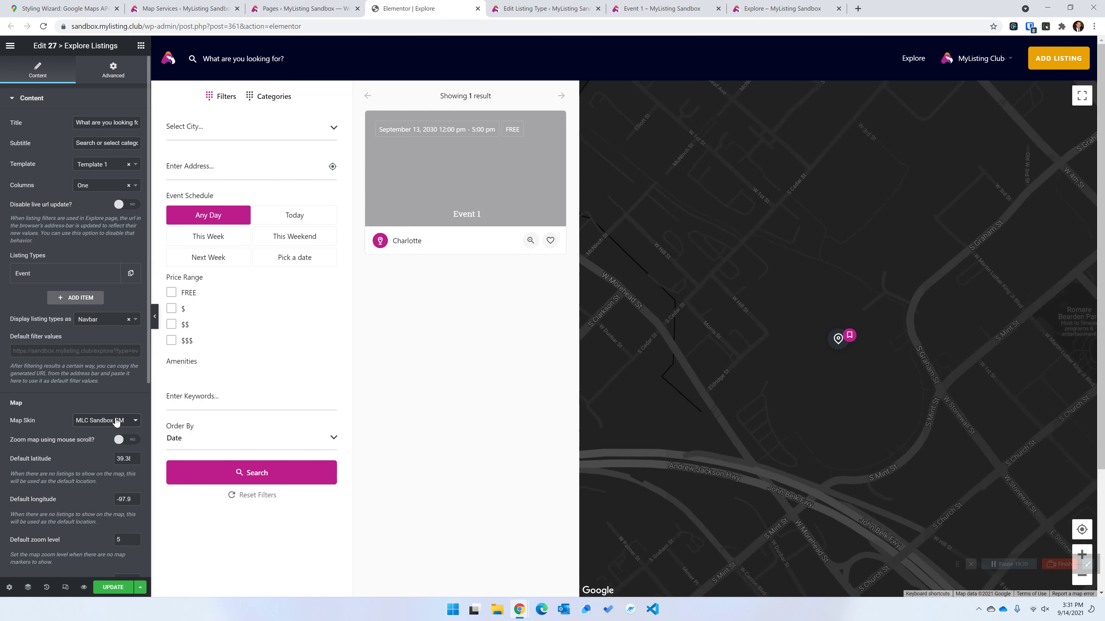
Update the Explore page in Elementor and reload the published Explore page to check its map skin
left_click(112, 588)
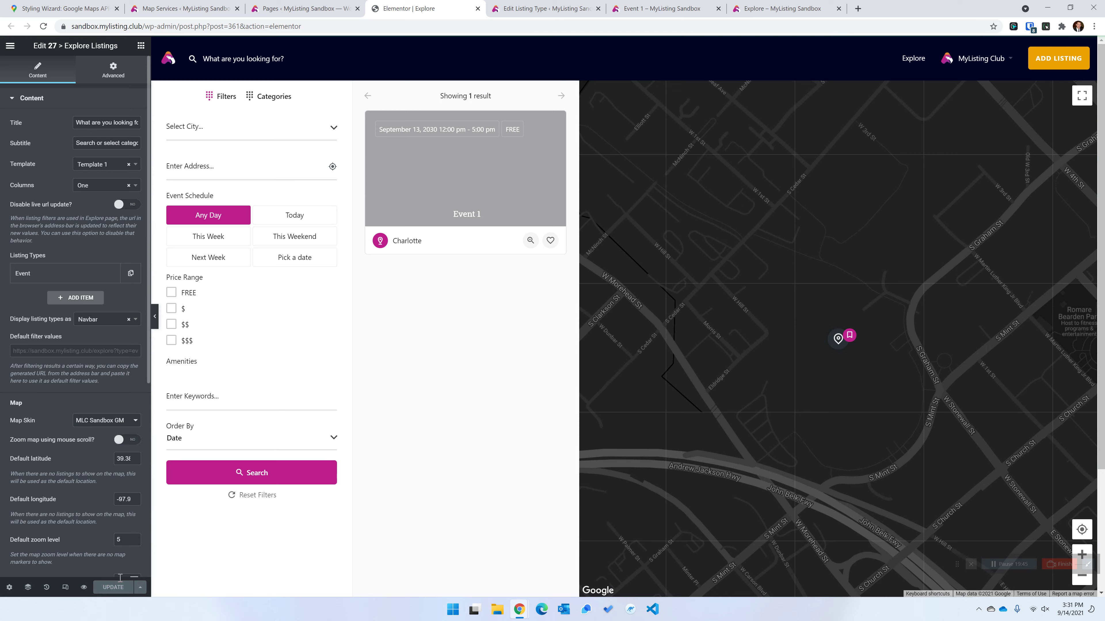
left_click(779, 9)
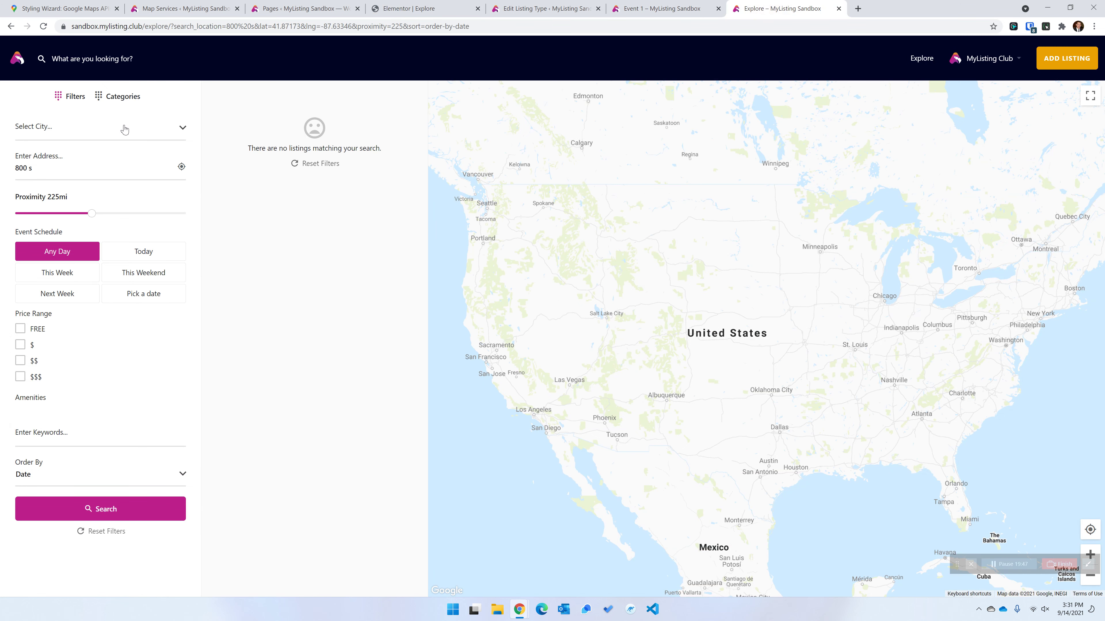
left_click(44, 27)
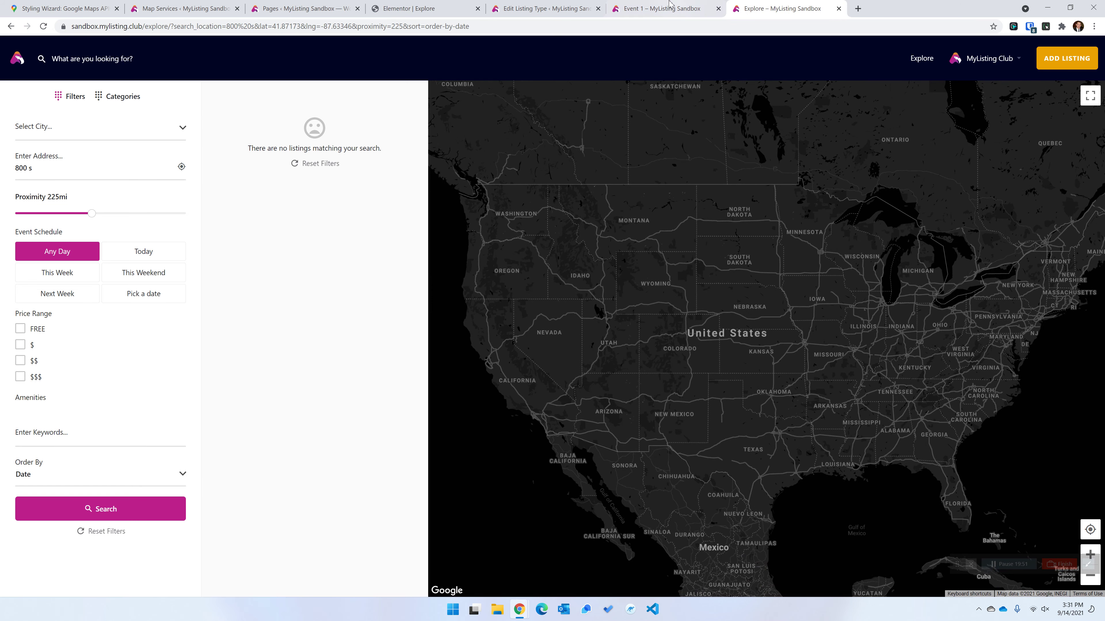
Switch to the Event listing type editor and check the map skin options of the Address field
left_click(667, 5)
left_click(524, 9)
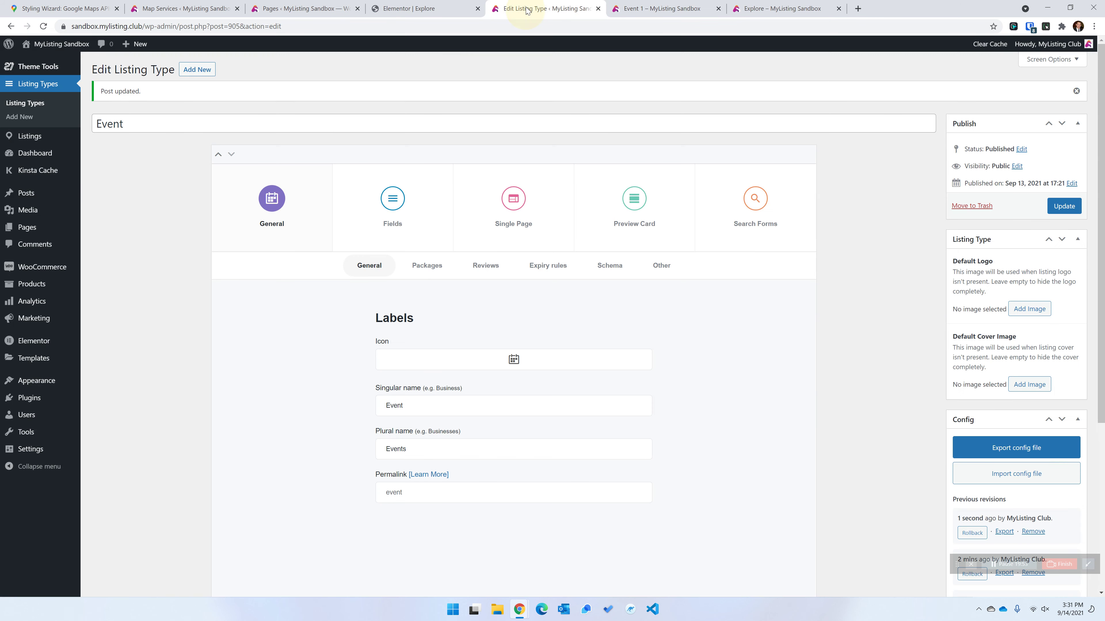
left_click(399, 203)
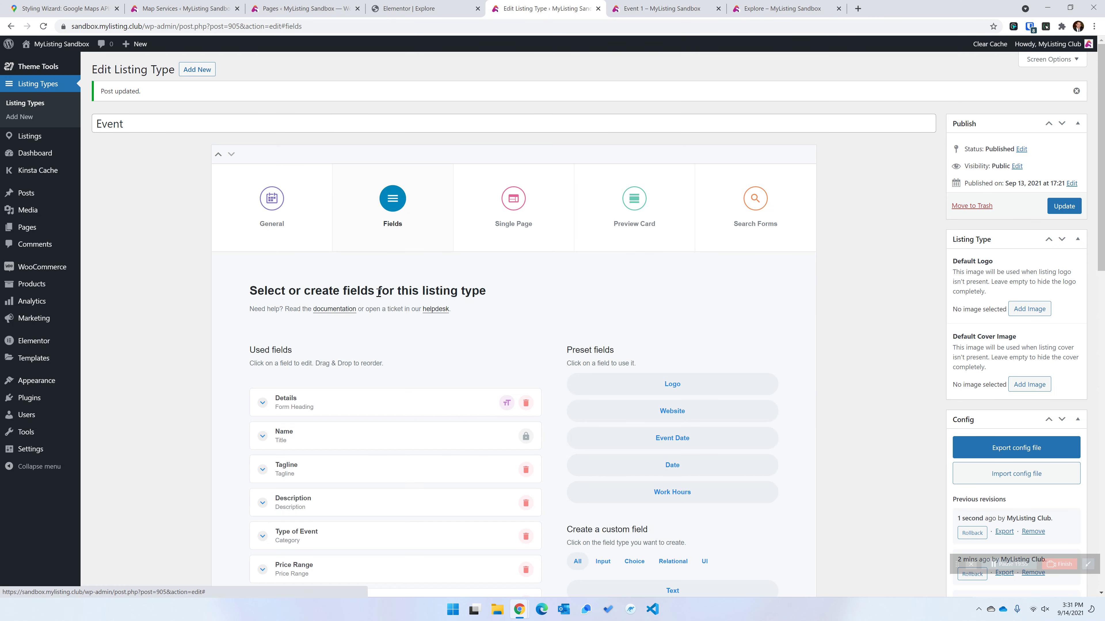
scroll(399, 262, "down", 10)
scroll(474, 247, "down", 3)
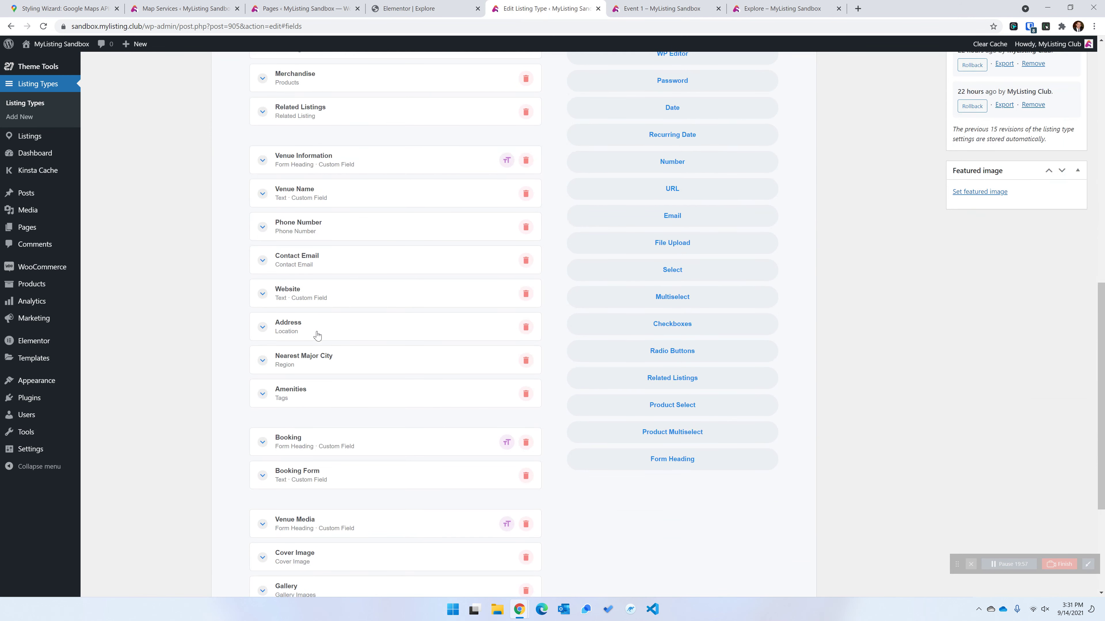
left_click(321, 328)
scroll(319, 462, "down", 2)
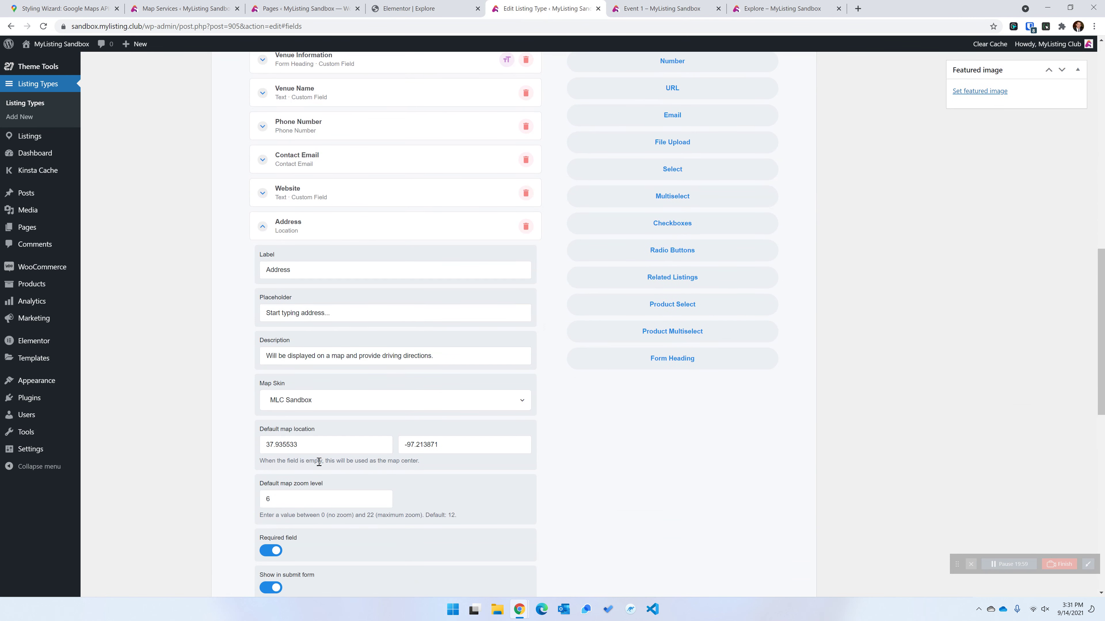
left_click(324, 405)
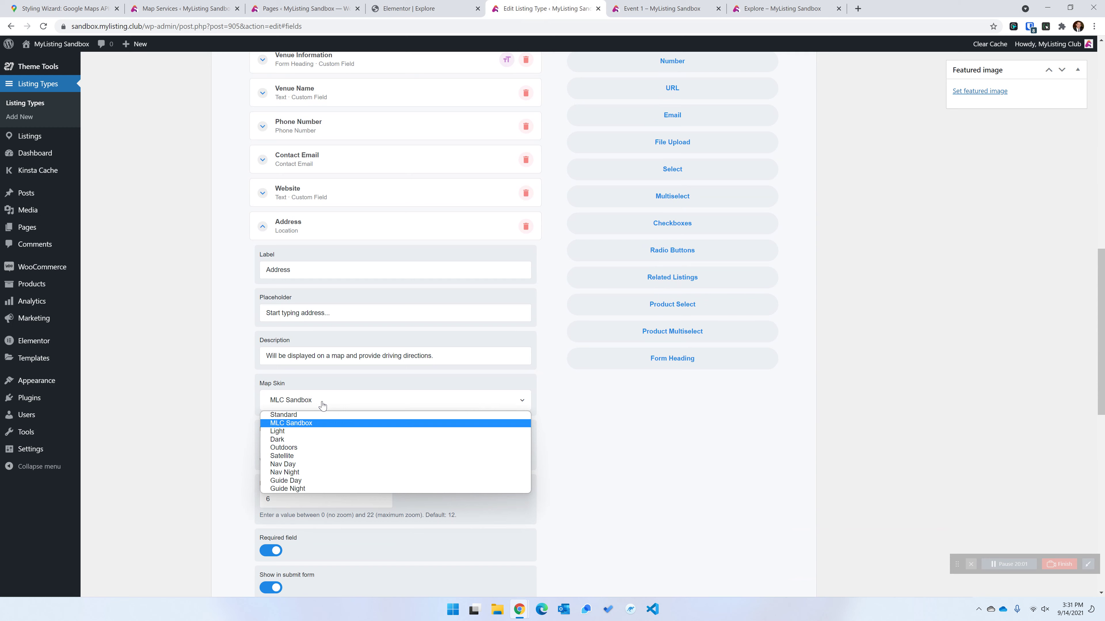
left_click(322, 405)
Reload the Event listing type editor and set the Address field's map skin to MLC Sandbox GM
left_click(43, 26)
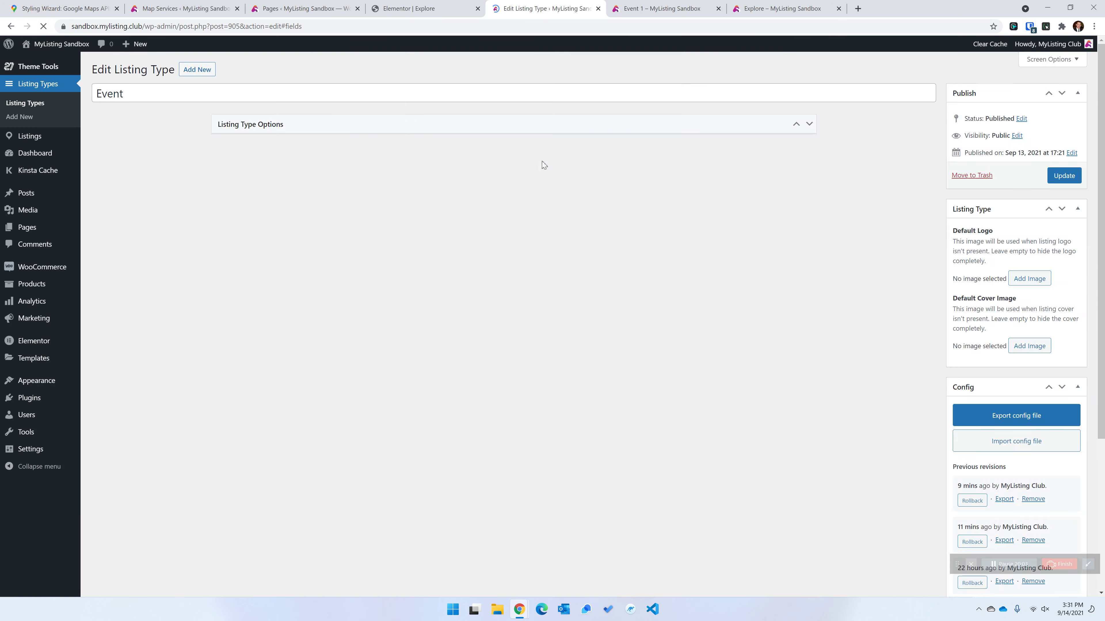
scroll(337, 351, "up", 4)
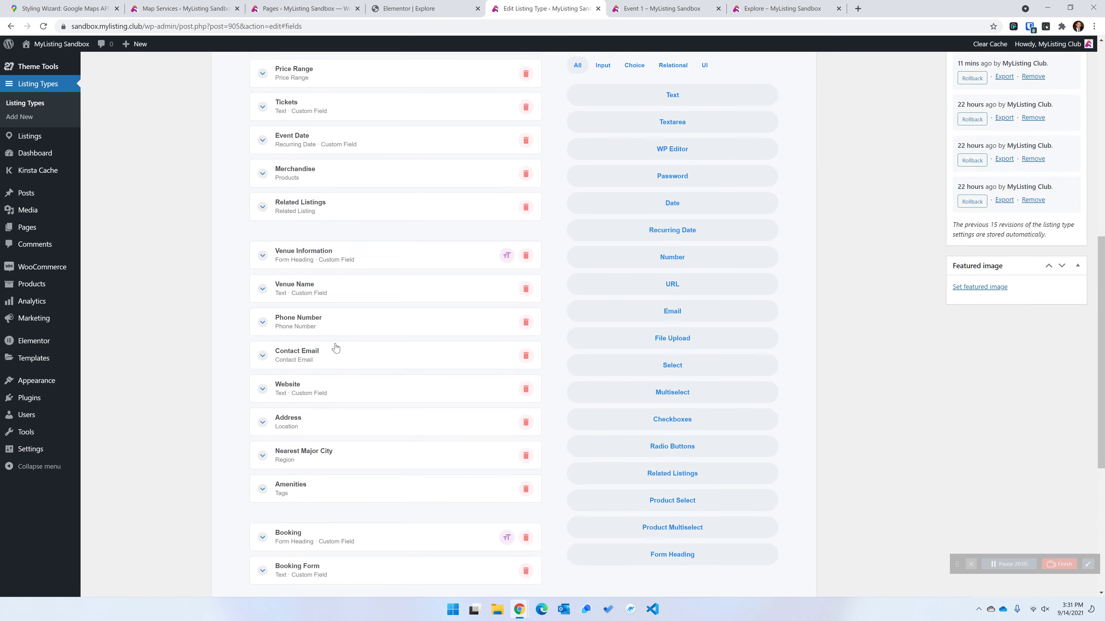
scroll(335, 347, "down", 7)
scroll(344, 331, "up", 4)
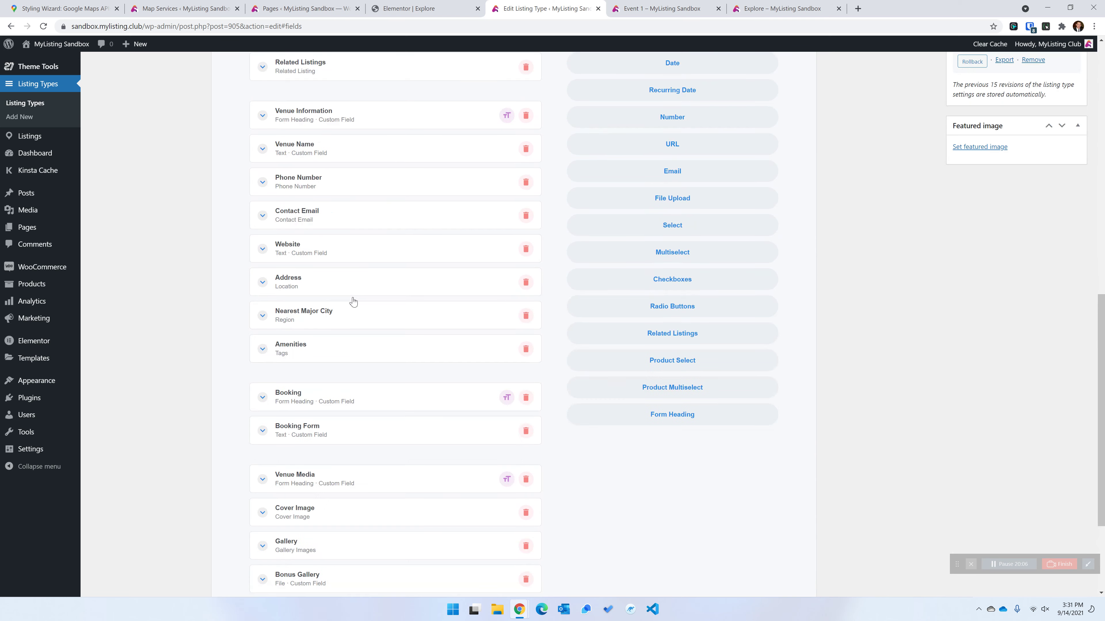
left_click(319, 288)
left_click(311, 459)
left_click(312, 480)
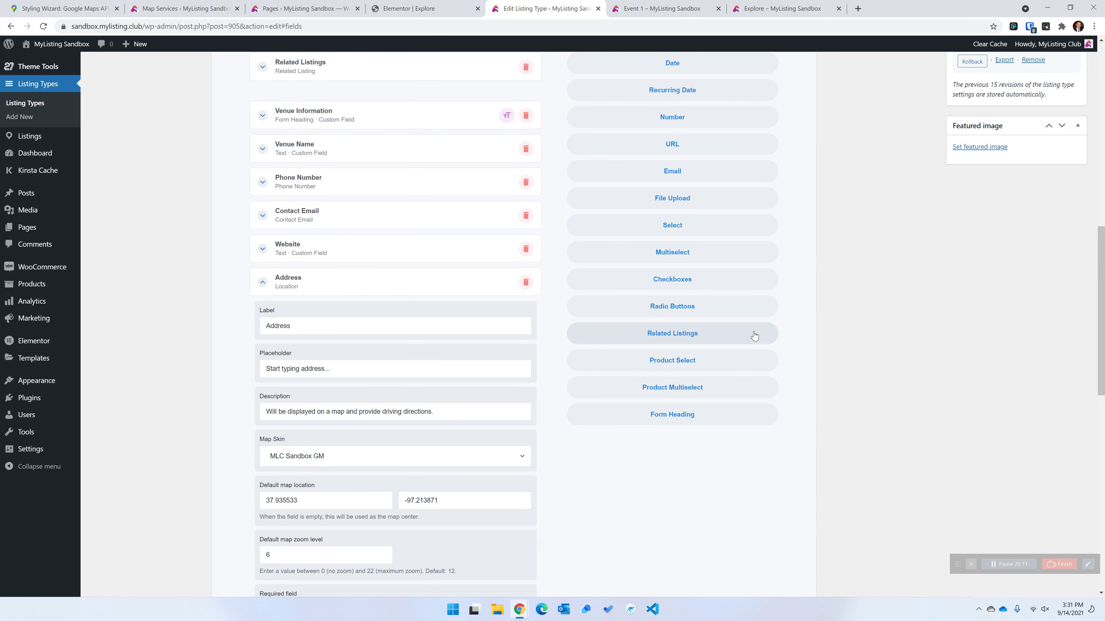
In the single page's Details content tab, set the sidebar location block's map skin to MLC Sandbox GM
scroll(774, 262, "up", 6)
scroll(960, 179, "up", 7)
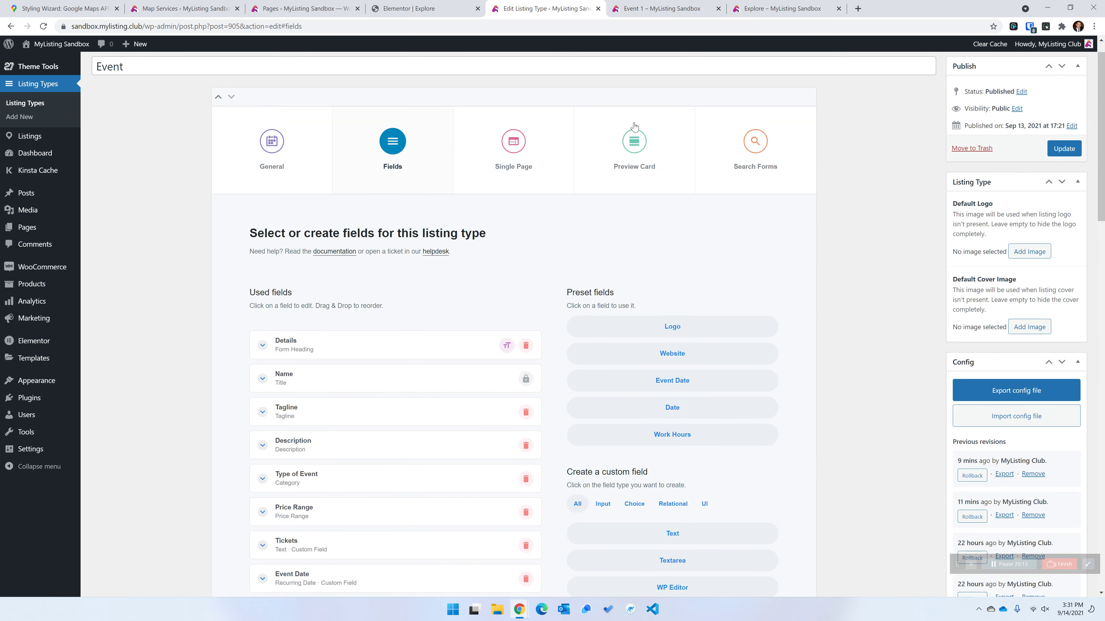
left_click(562, 152)
left_click(593, 211)
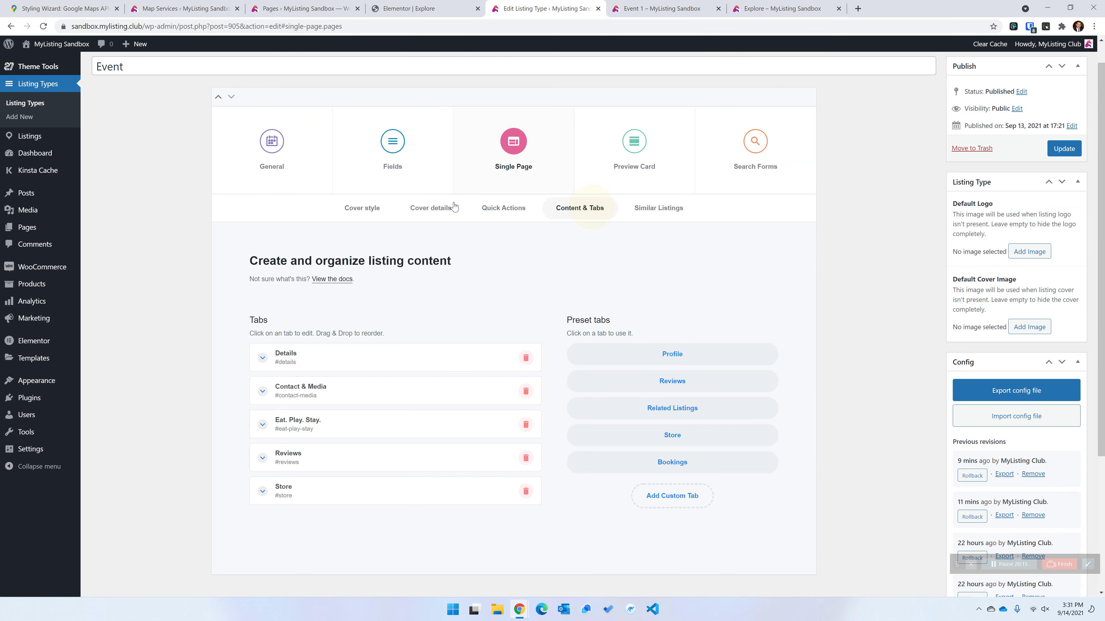
left_click(335, 367)
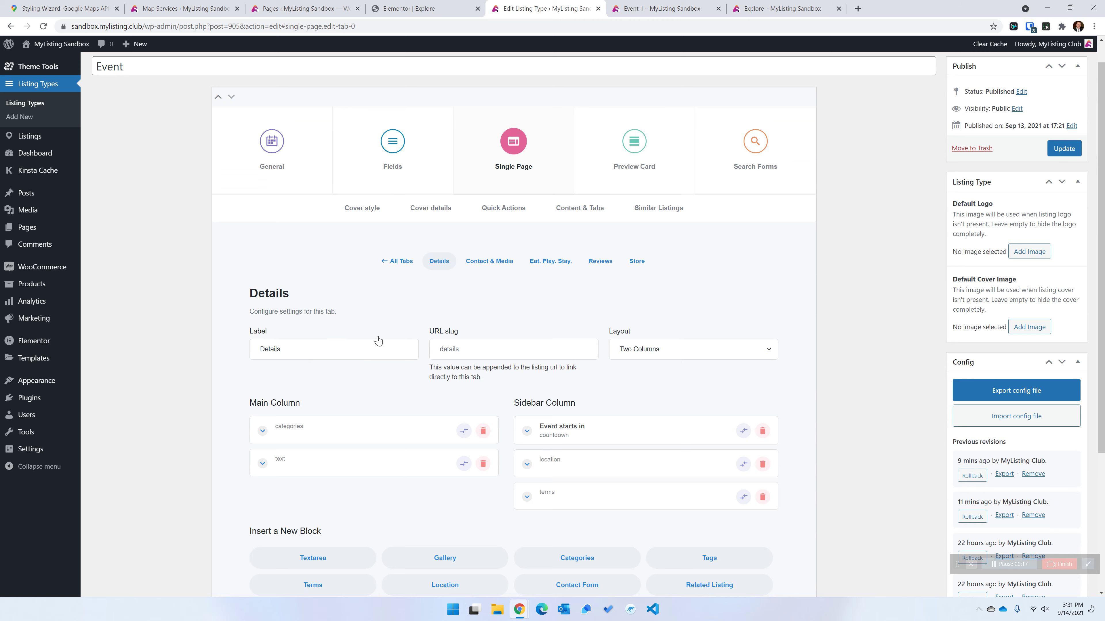
scroll(378, 340, "down", 2)
left_click(584, 388)
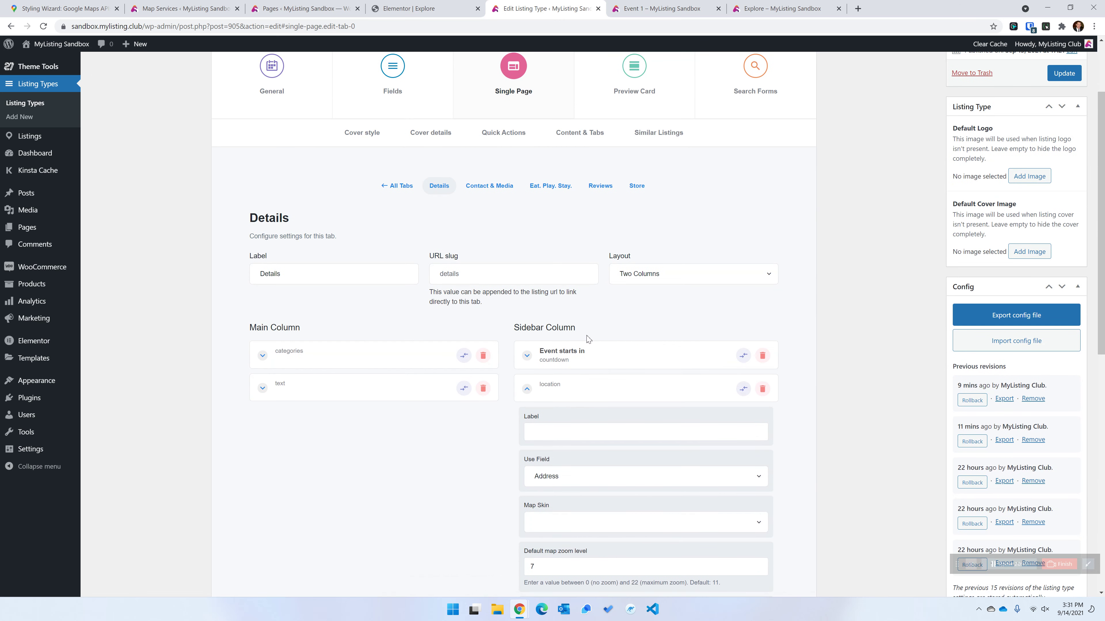
scroll(587, 338, "down", 4)
left_click(574, 373)
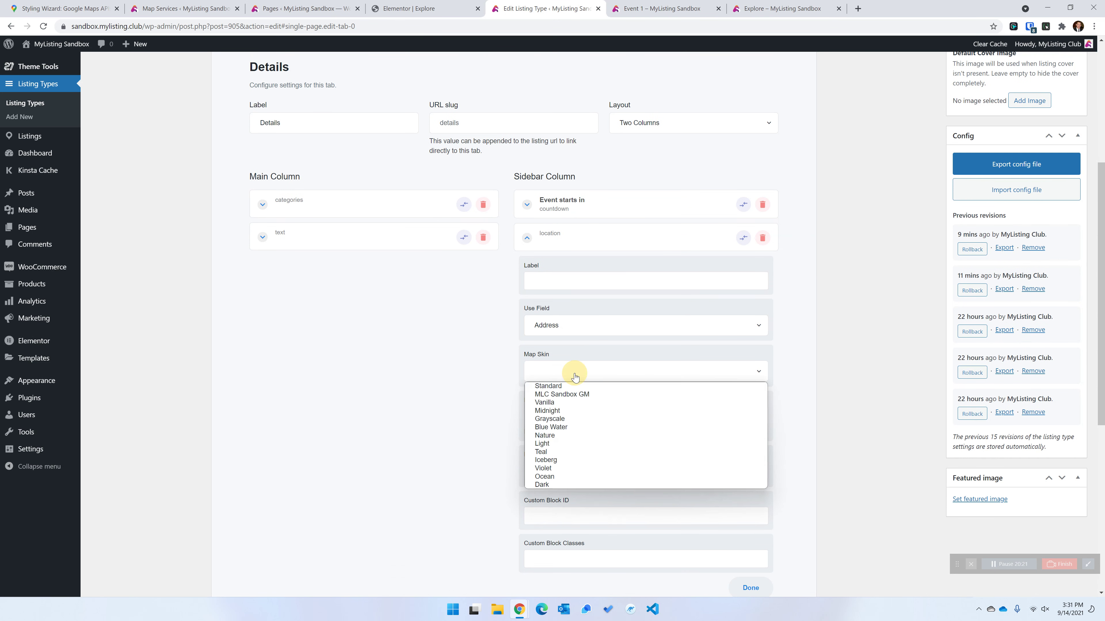
left_click(565, 393)
Set the preview card's Quick View map skin to MLC Sandbox GM and update the Event listing type
scroll(476, 387, "up", 6)
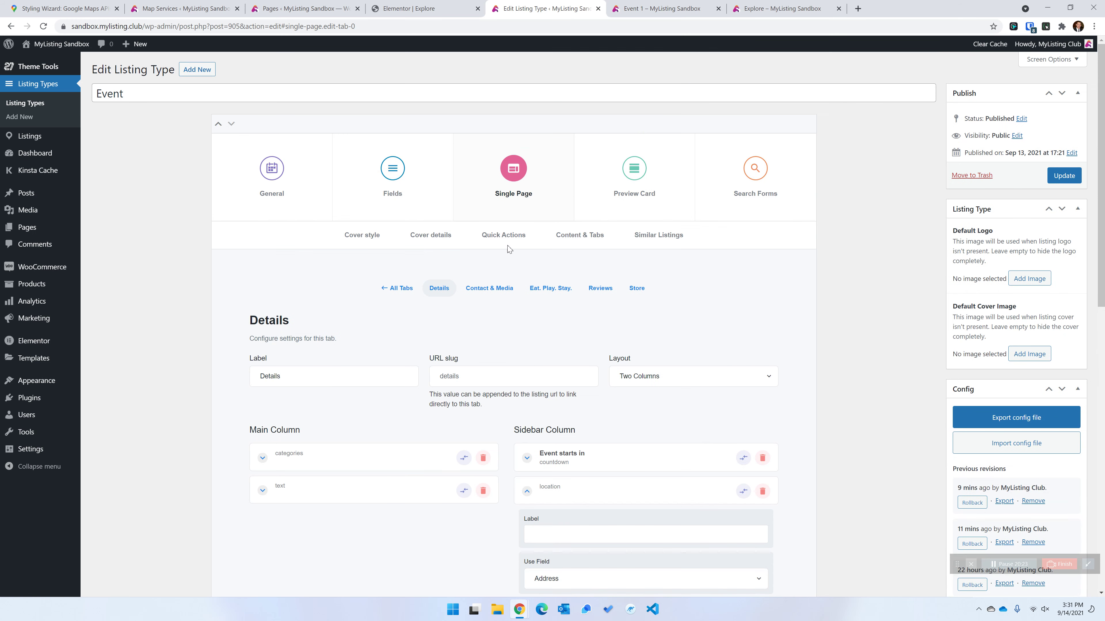
left_click(650, 203)
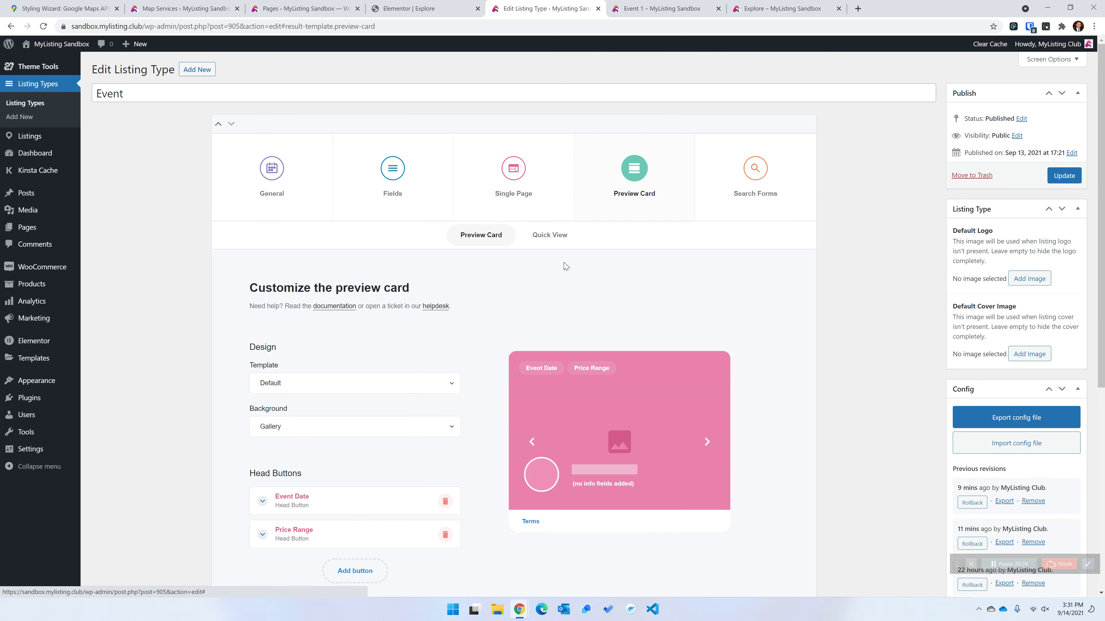
left_click(549, 242)
left_click(292, 427)
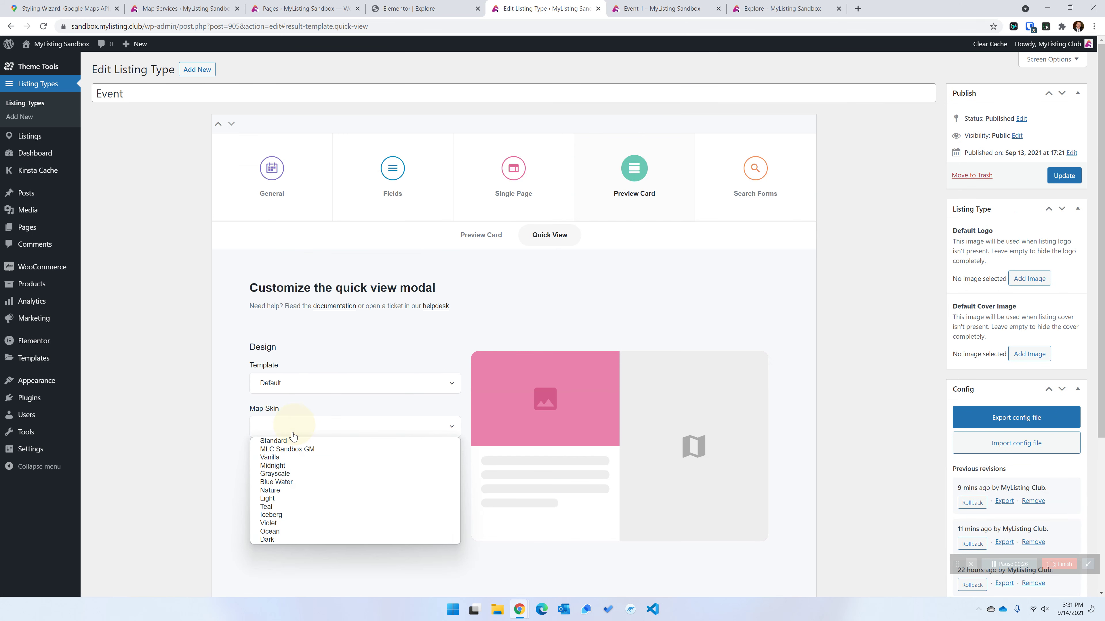
left_click(296, 448)
left_click(1060, 176)
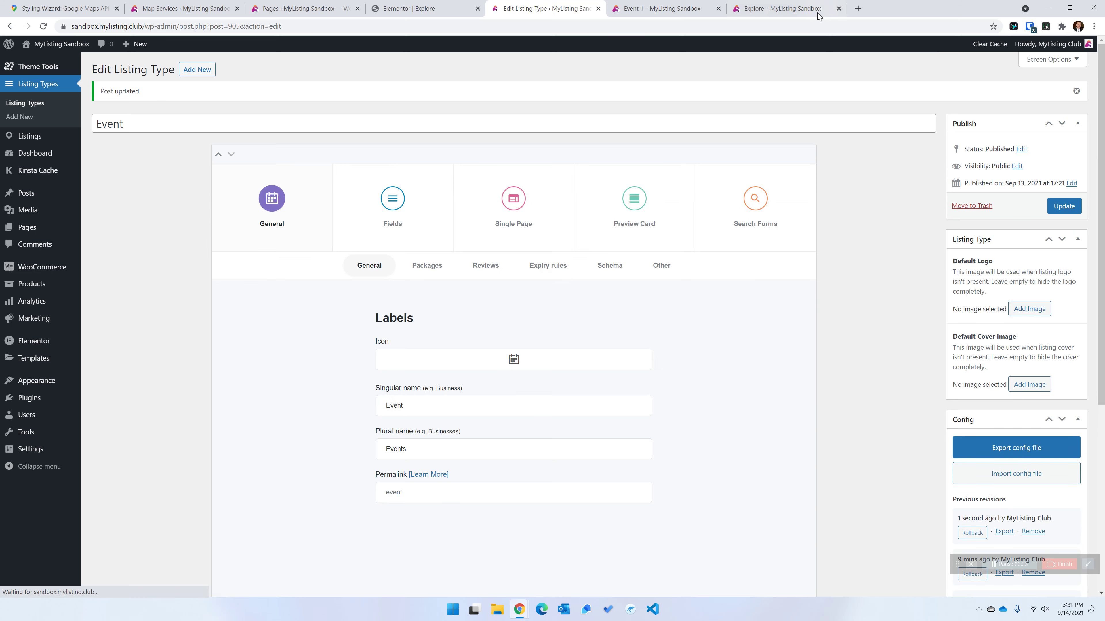
Switch to the Event 1 listing page and reload it to check the location map's skin
left_click(661, 8)
left_click(43, 26)
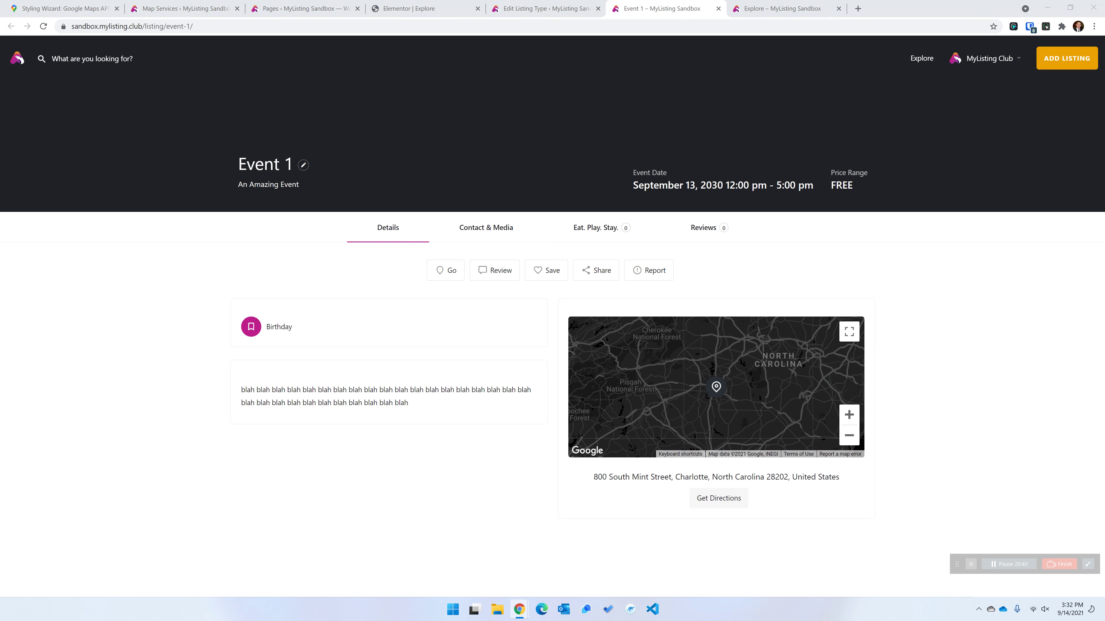
left_click(163, 272)
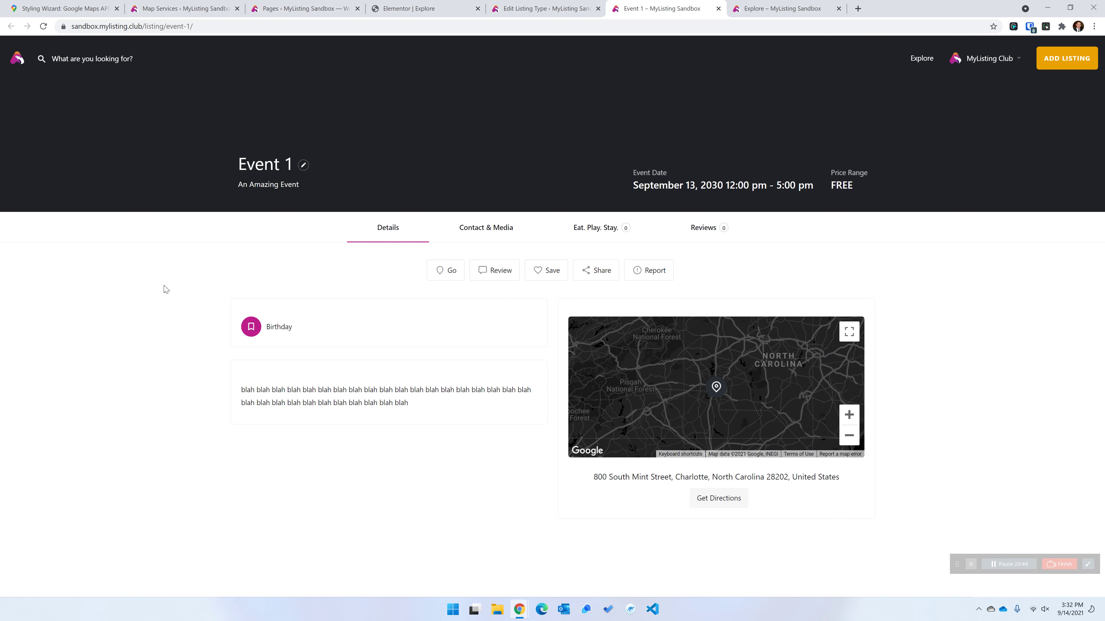